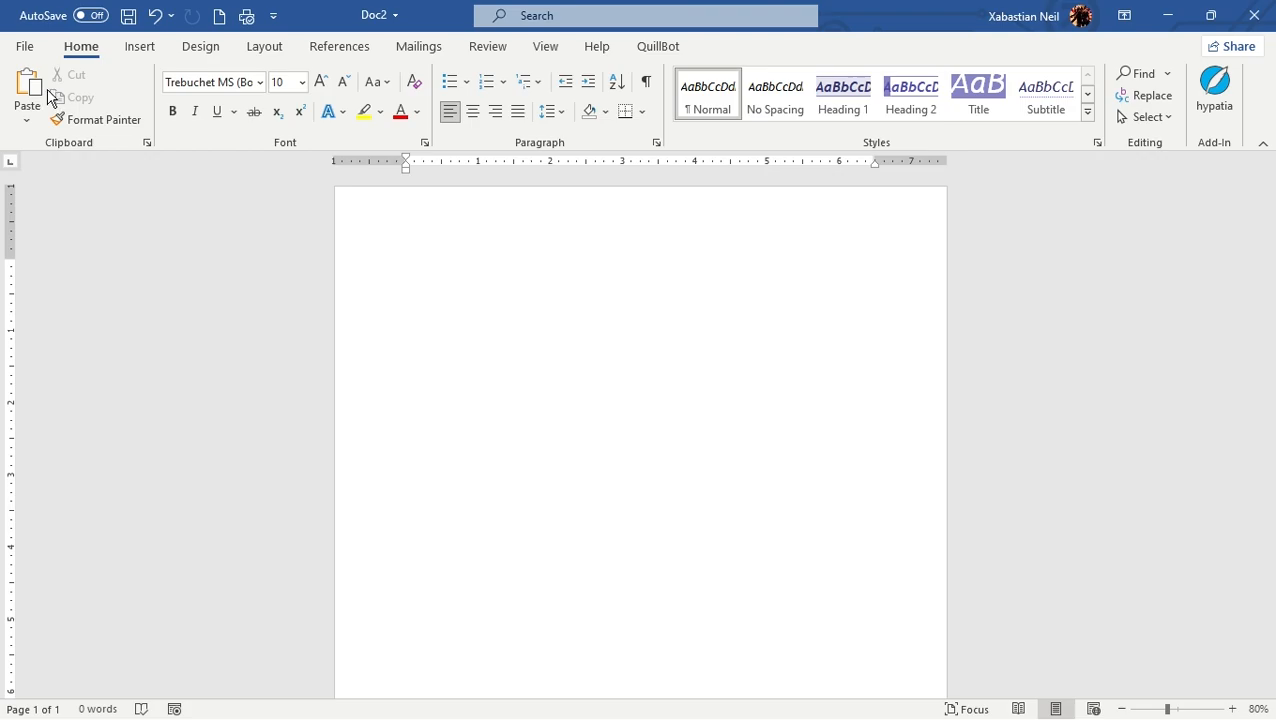
# Look through the new-document templates and create a blank document
pyautogui.click(28, 50)
pyautogui.click(84, 135)
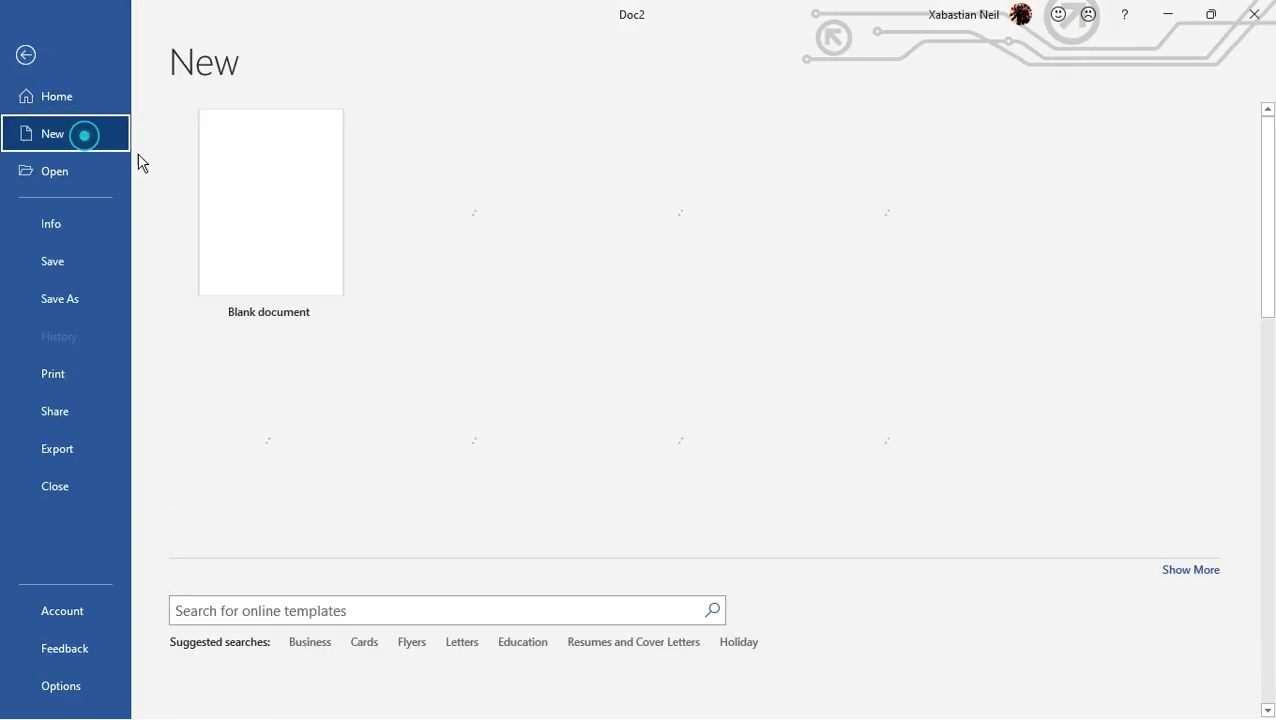
pyautogui.scroll(-3, 533, 284)
pyautogui.scroll(-10, 533, 284)
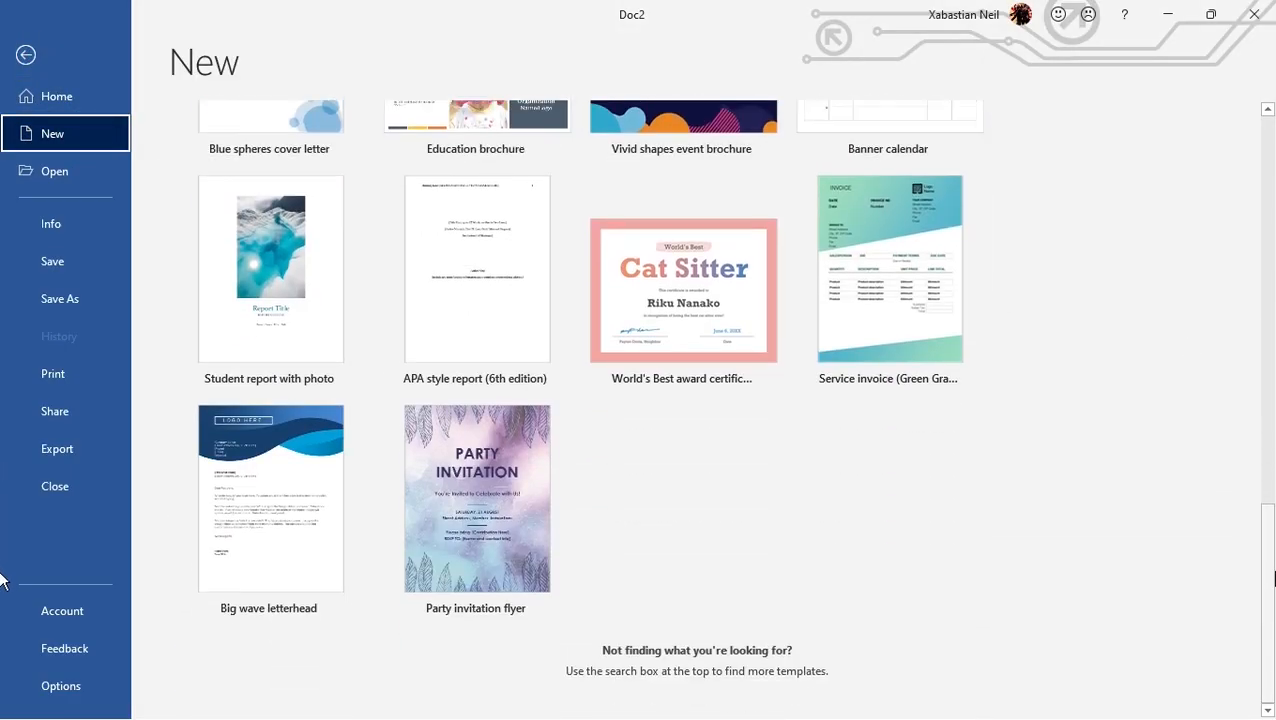
pyautogui.scroll(13, 595, 243)
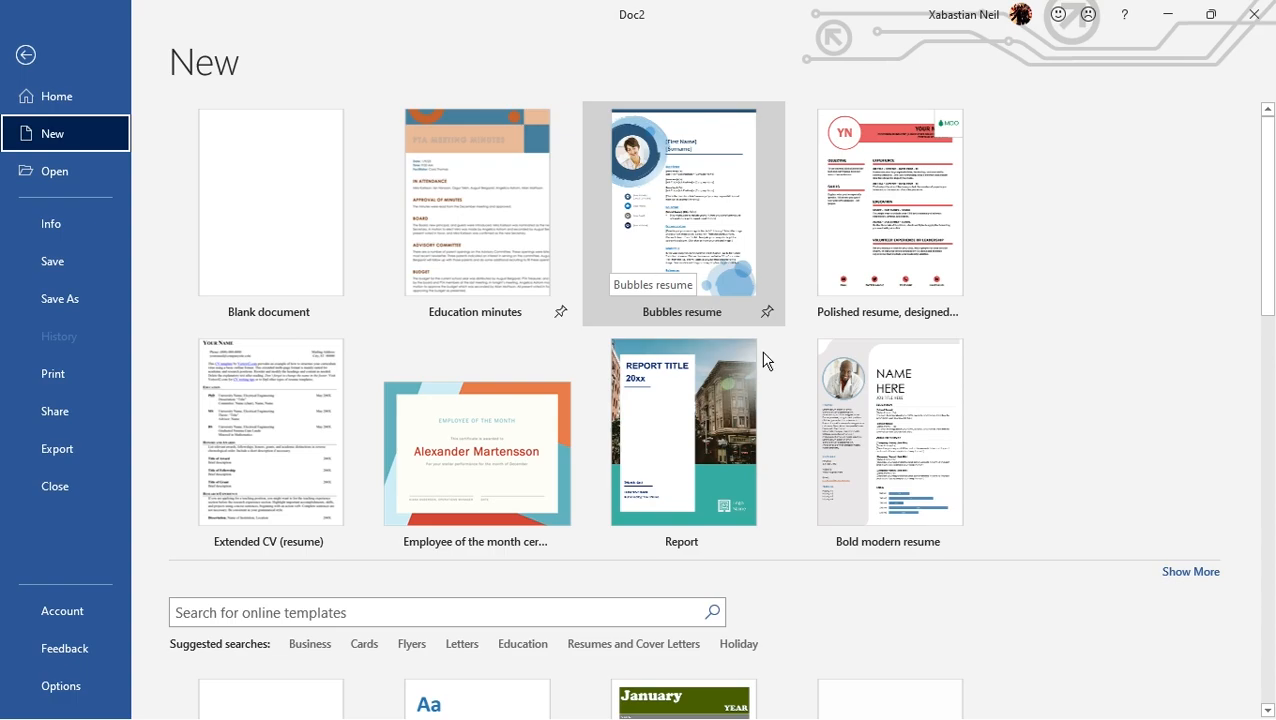
pyautogui.moveTo(1272, 229); pyautogui.dragTo(1272, 179)
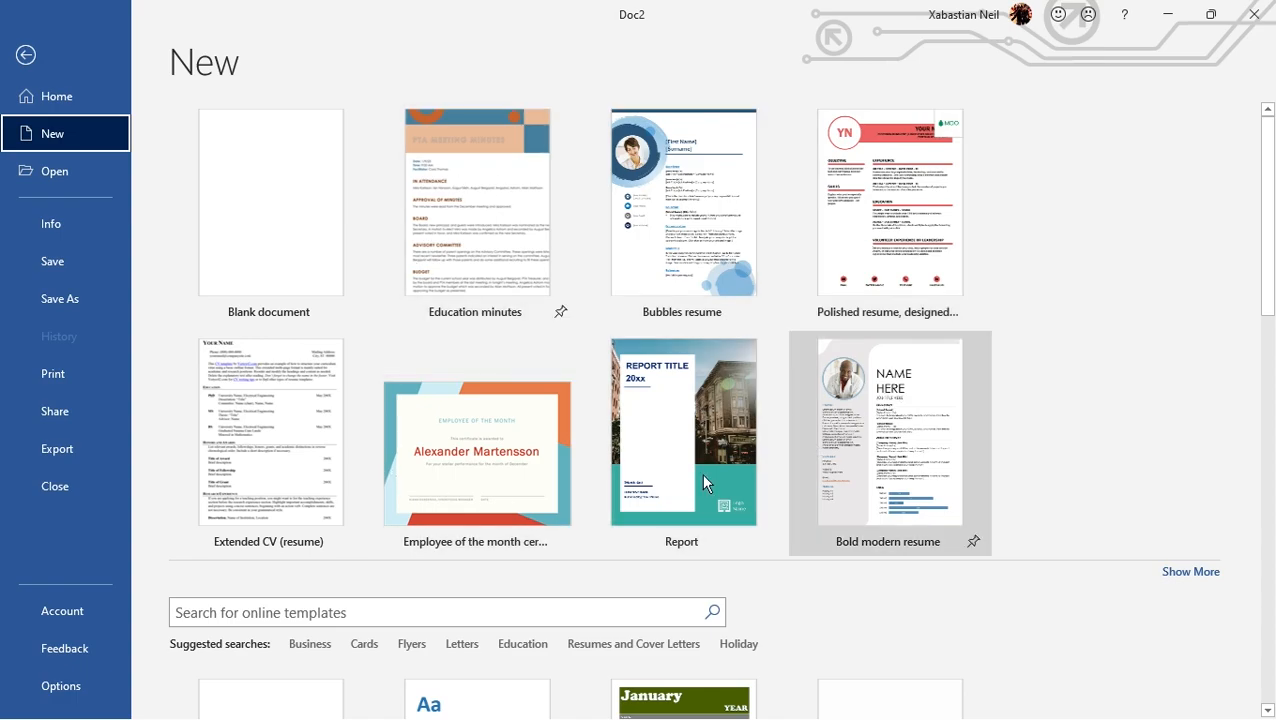
pyautogui.scroll(-12, 527, 262)
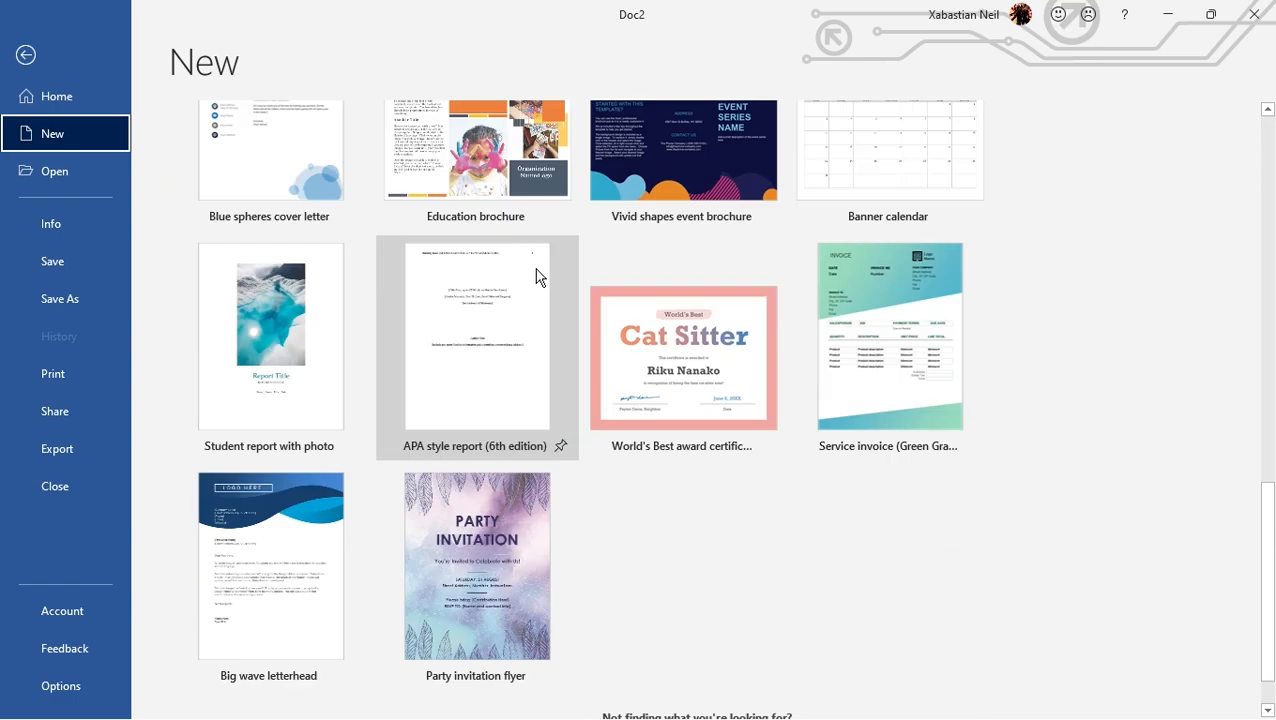
pyautogui.scroll(-1, 537, 290)
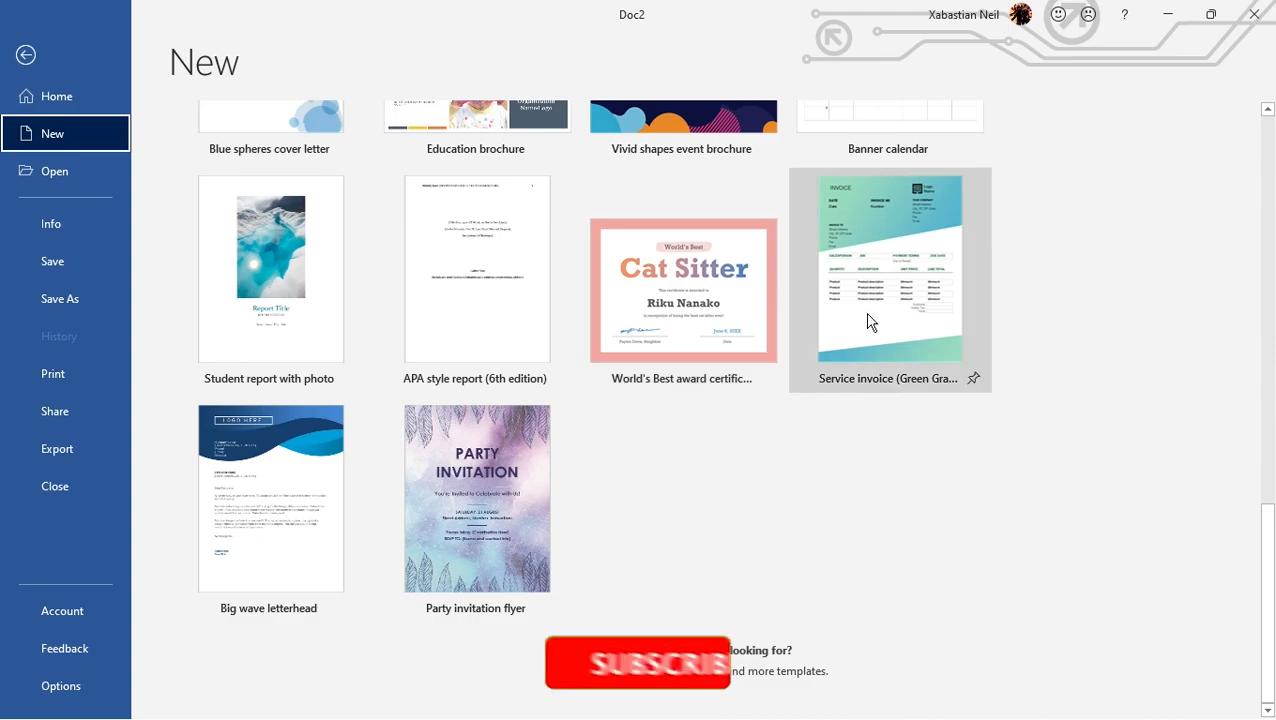
pyautogui.scroll(12, 882, 310)
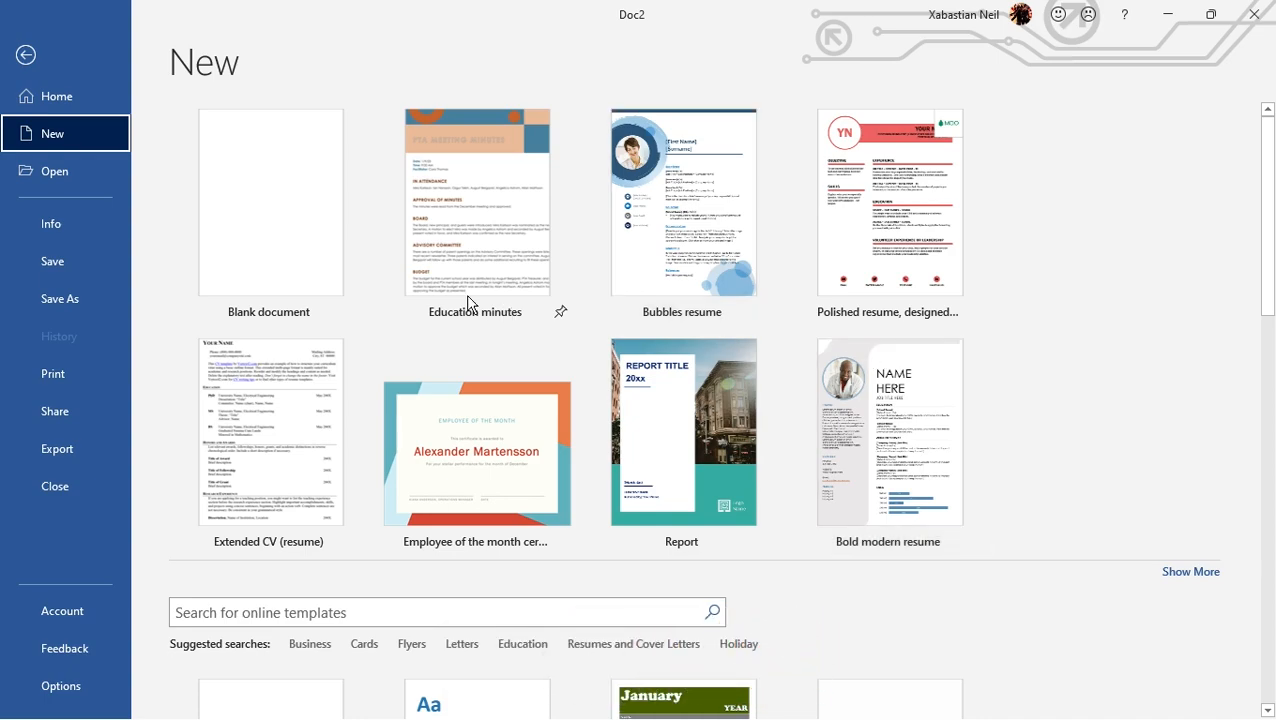
pyautogui.click(300, 228)
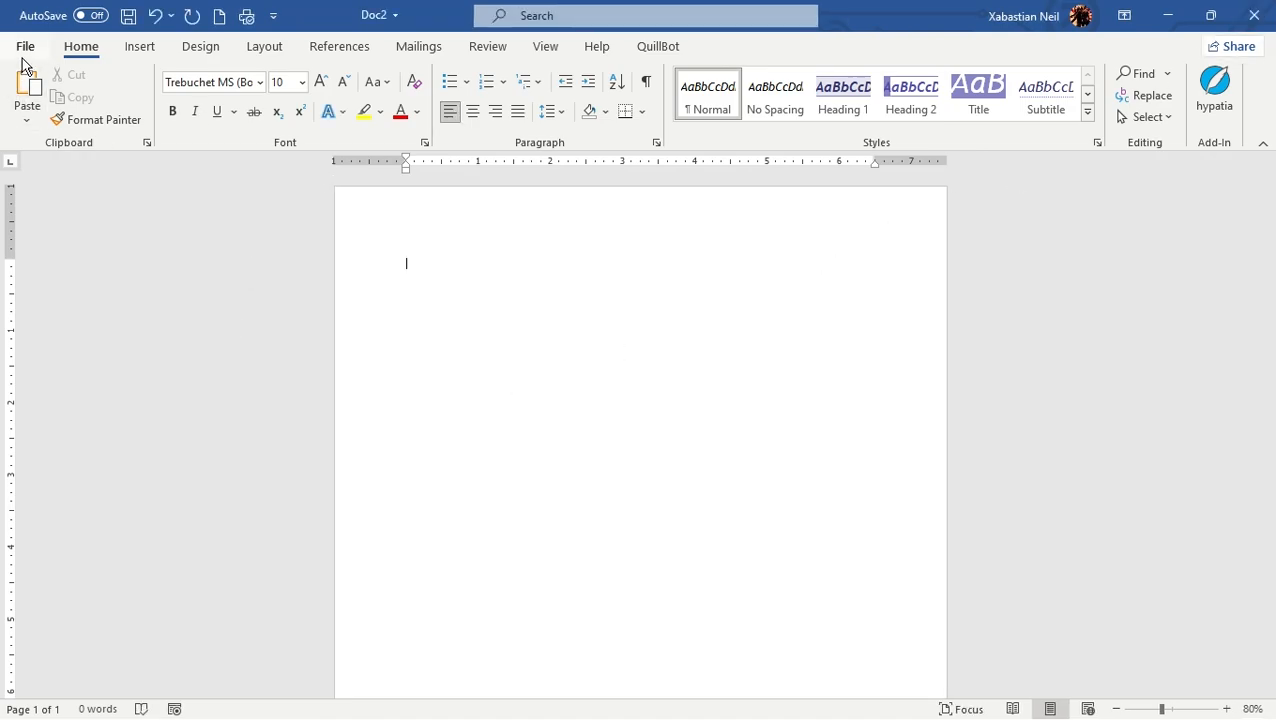
# Create a document from the Education minutes template and look through its pages
pyautogui.click(24, 52)
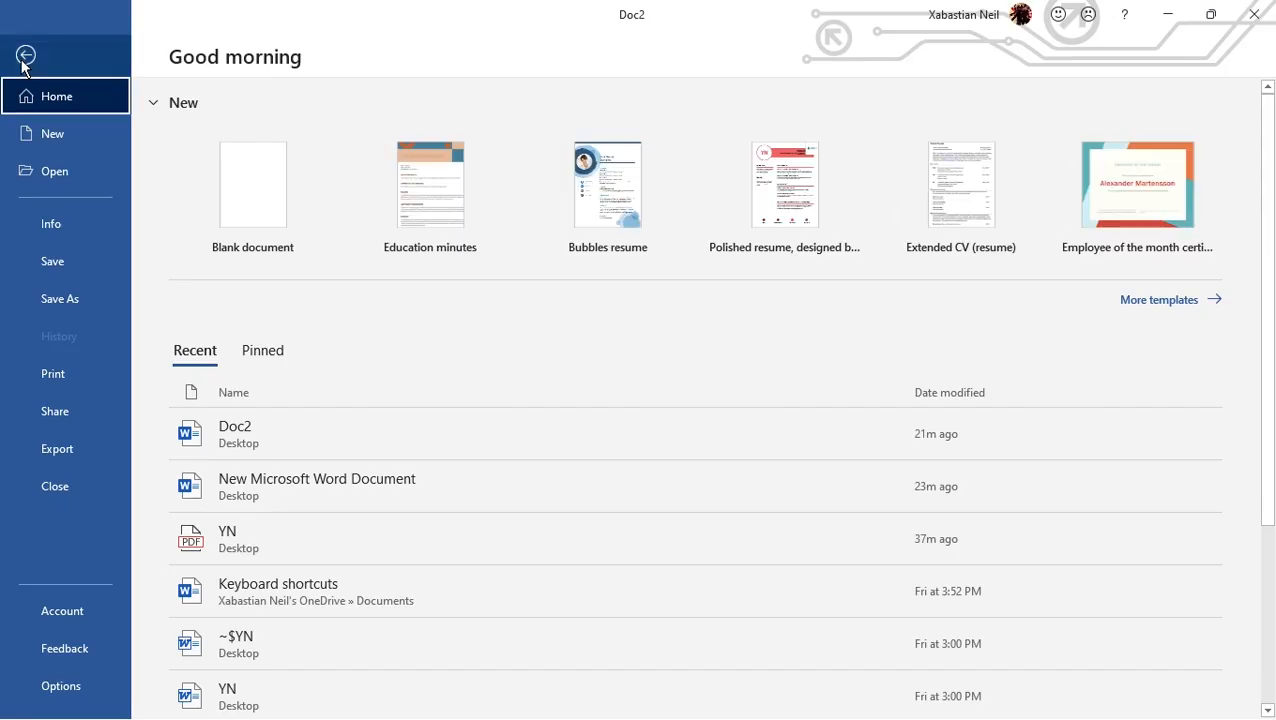
pyautogui.click(449, 204)
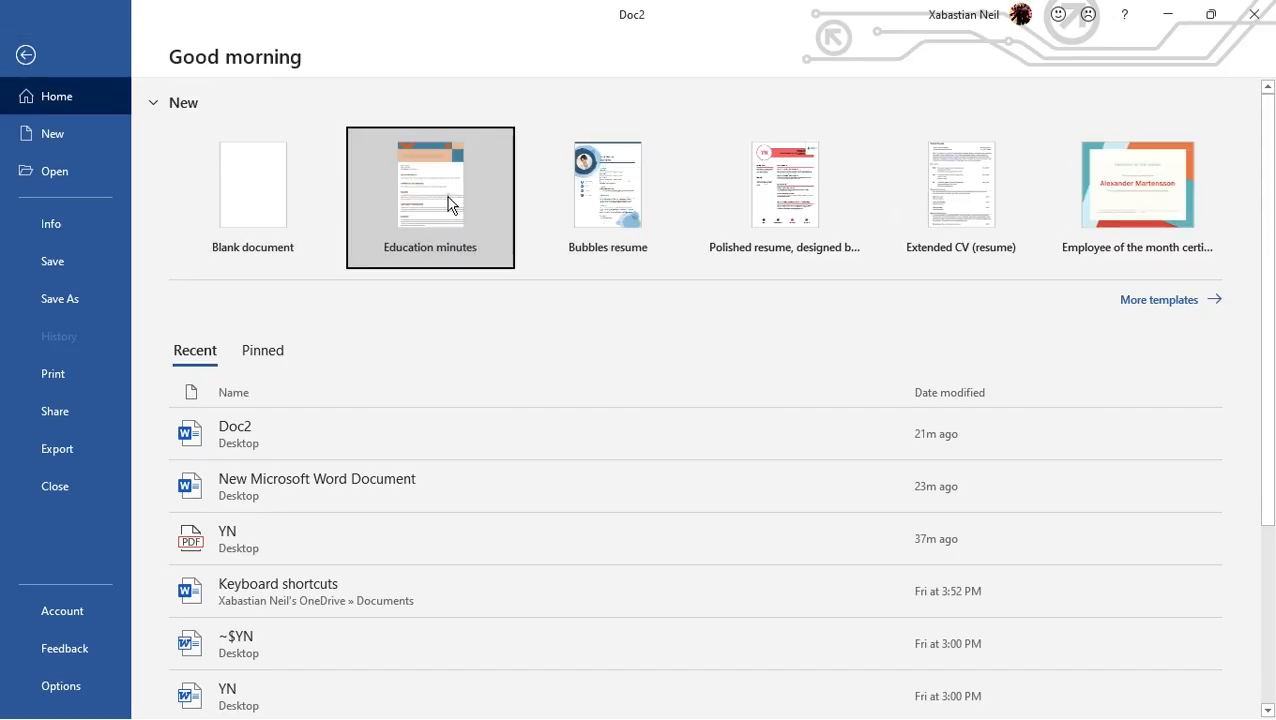
pyautogui.scroll(-3, 516, 294)
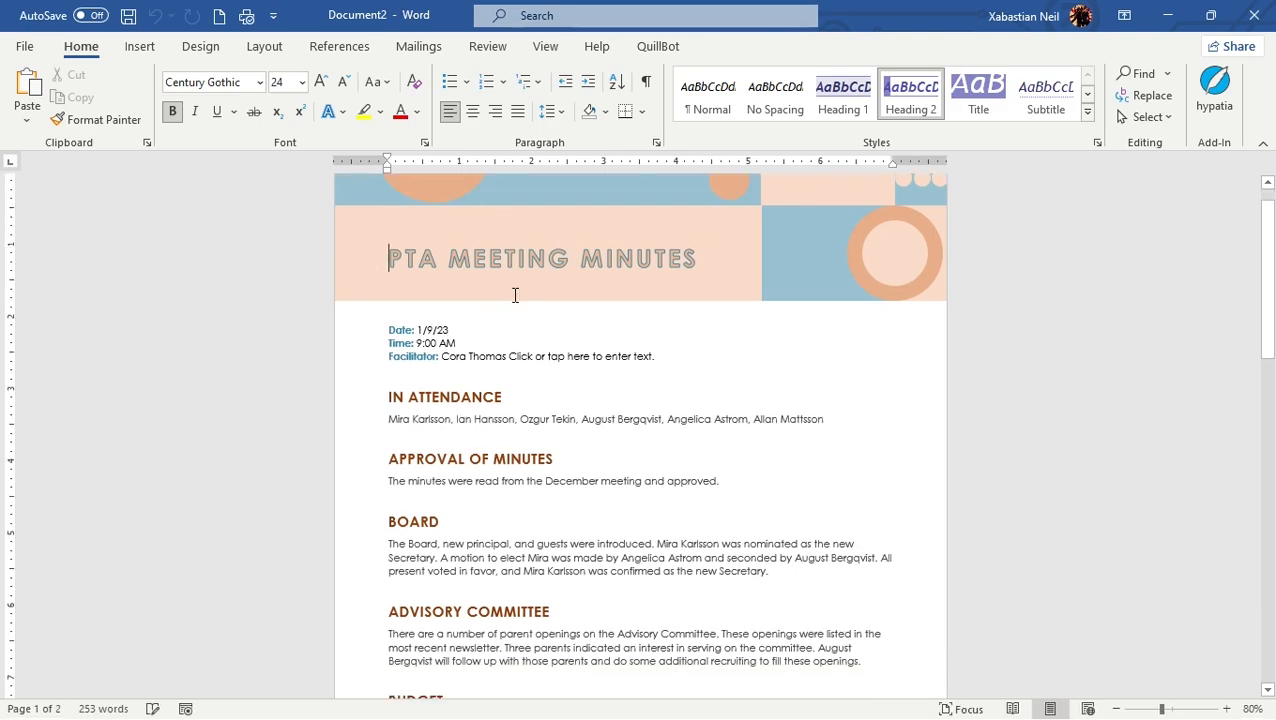
pyautogui.scroll(-6, 516, 294)
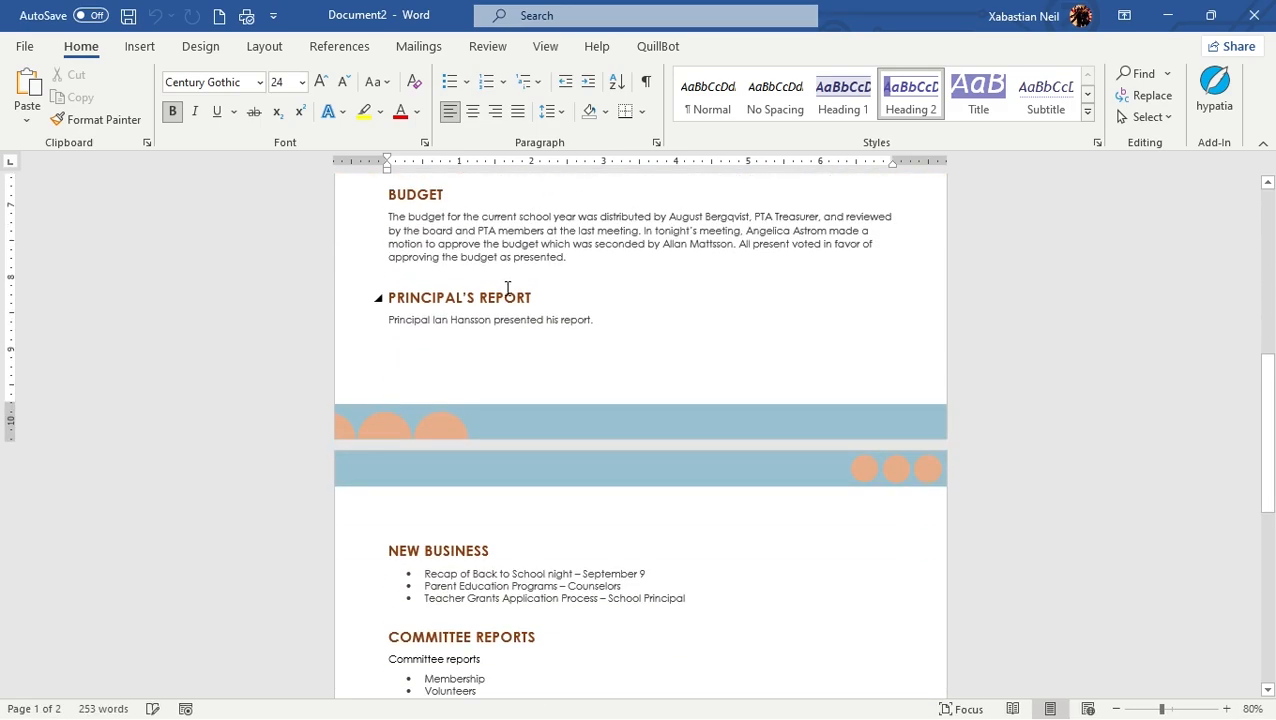
pyautogui.scroll(-8, 507, 289)
pyautogui.scroll(3, 505, 293)
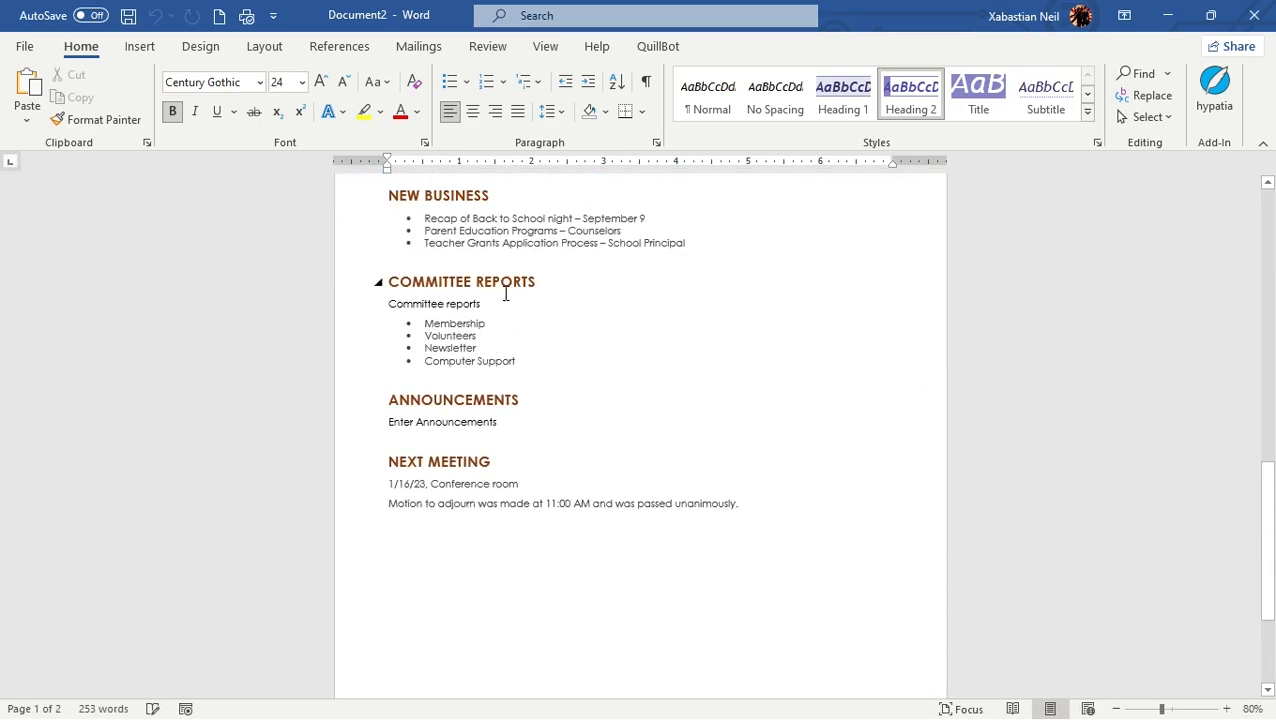
pyautogui.scroll(15, 505, 293)
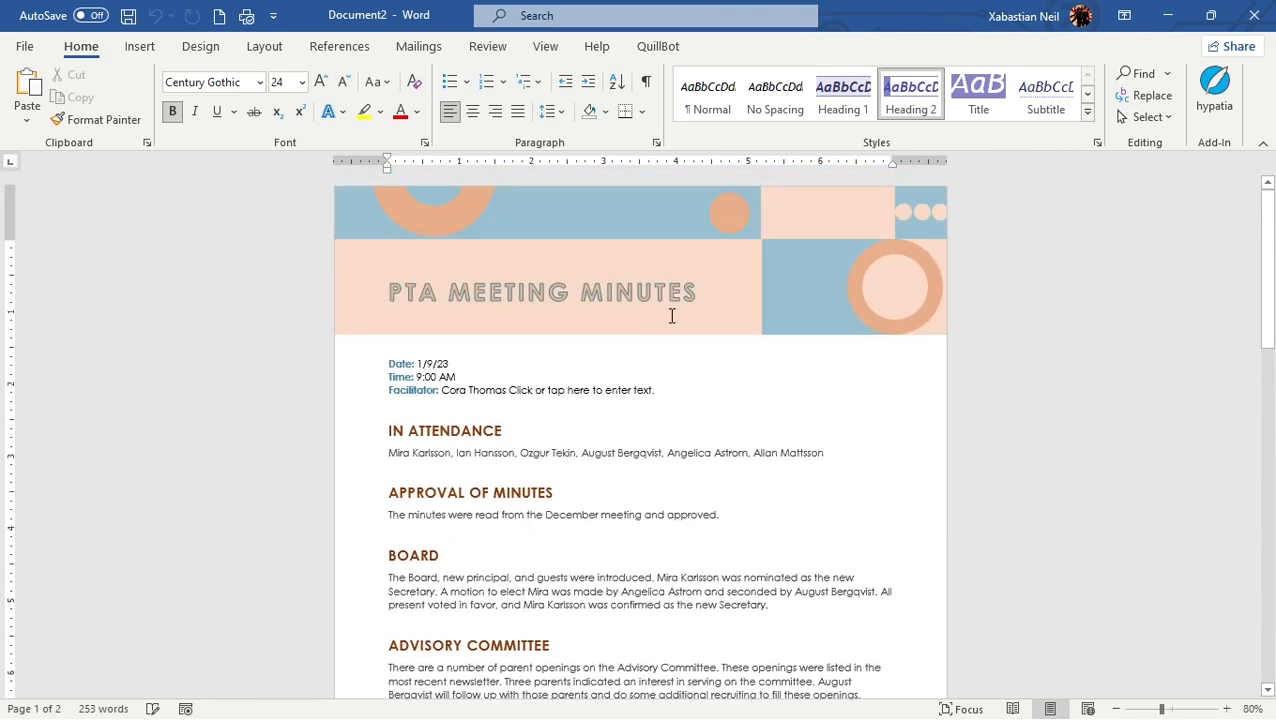
pyautogui.moveTo(702, 291); pyautogui.dragTo(356, 270)
pyautogui.click(658, 464)
pyautogui.moveTo(693, 390); pyautogui.dragTo(365, 347)
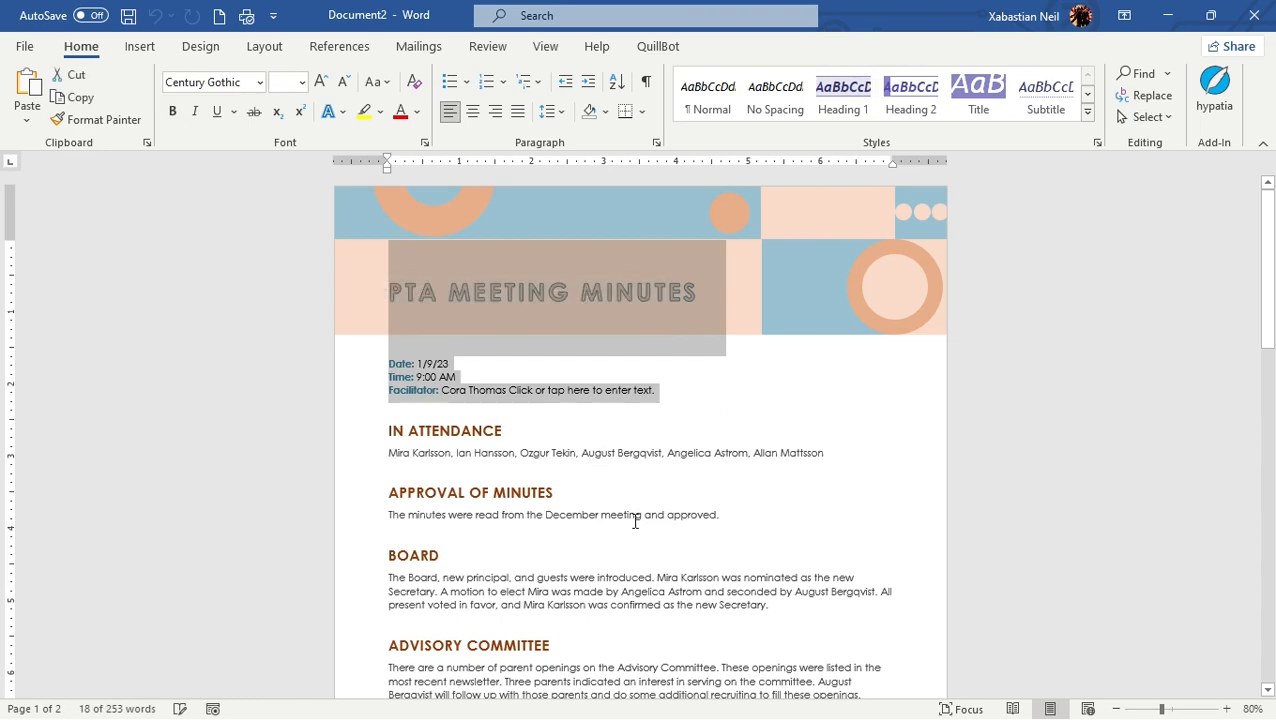
pyautogui.click(710, 492)
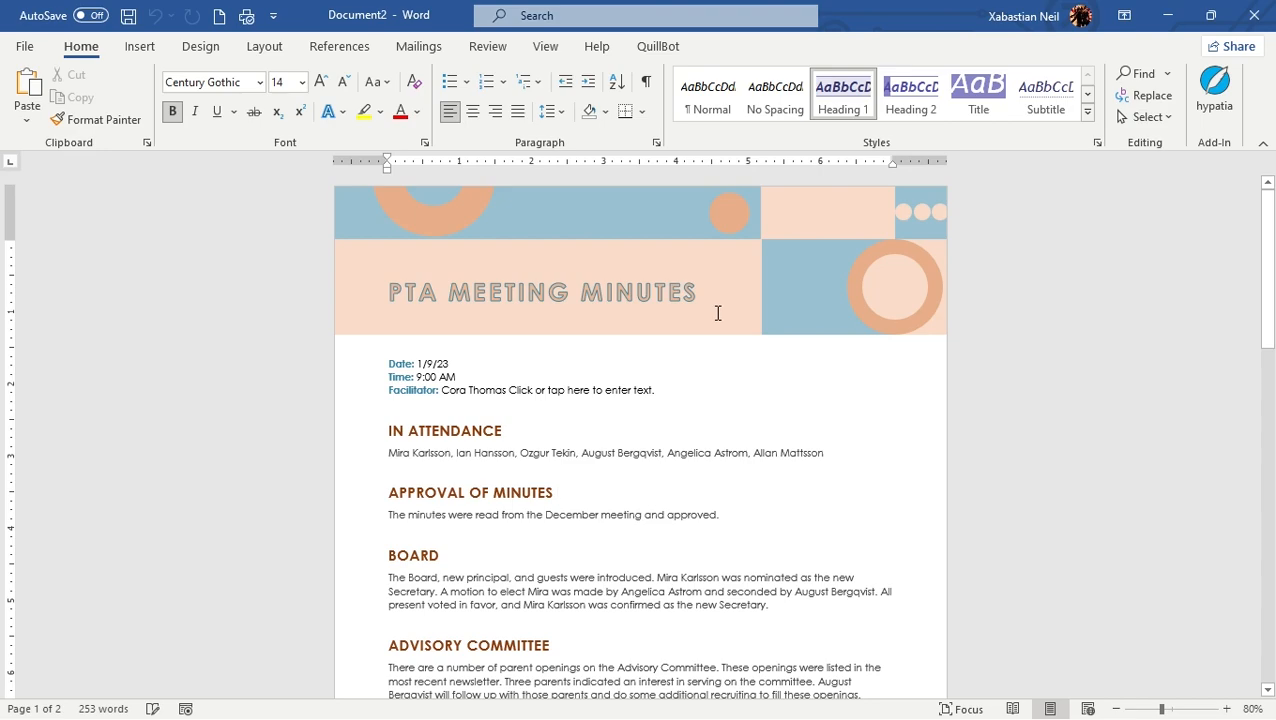
# Delete the attendee names under the In Attendance heading, leaving an empty line beneath it for new entries
pyautogui.tripleClick(839, 453)
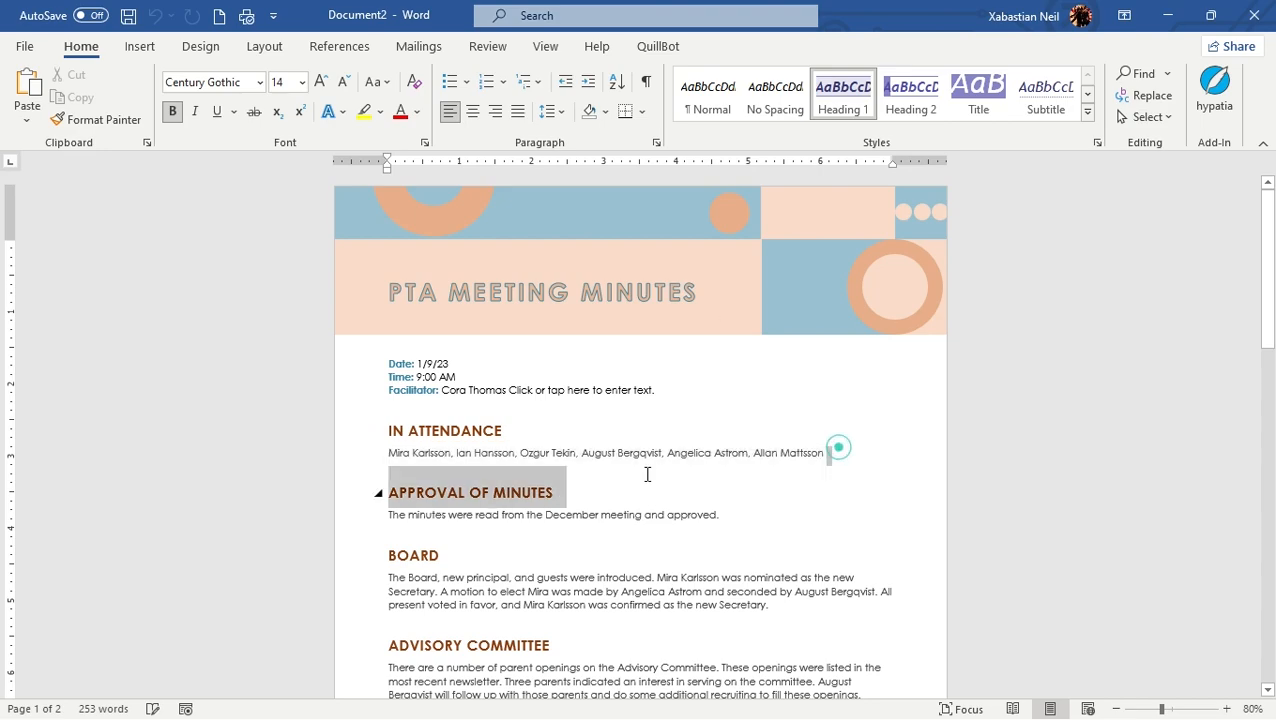
pyautogui.moveTo(400, 459); pyautogui.dragTo(397, 460)
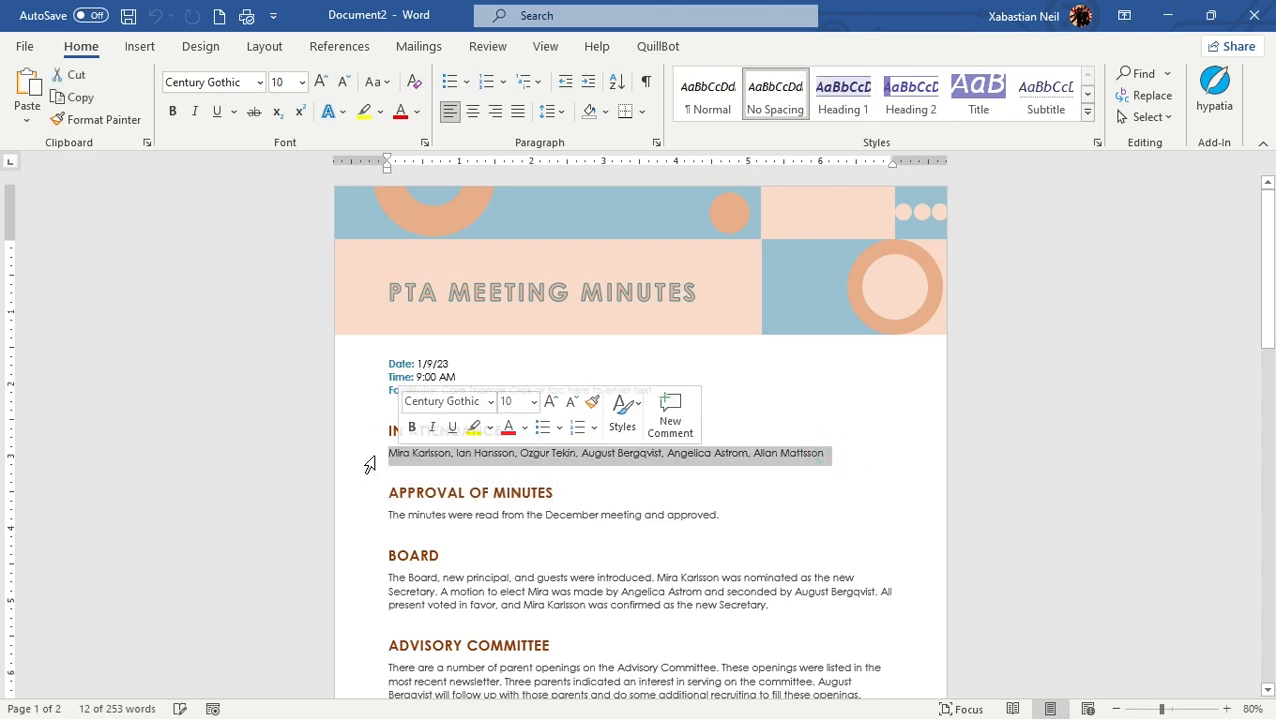
pyautogui.press('Delete')
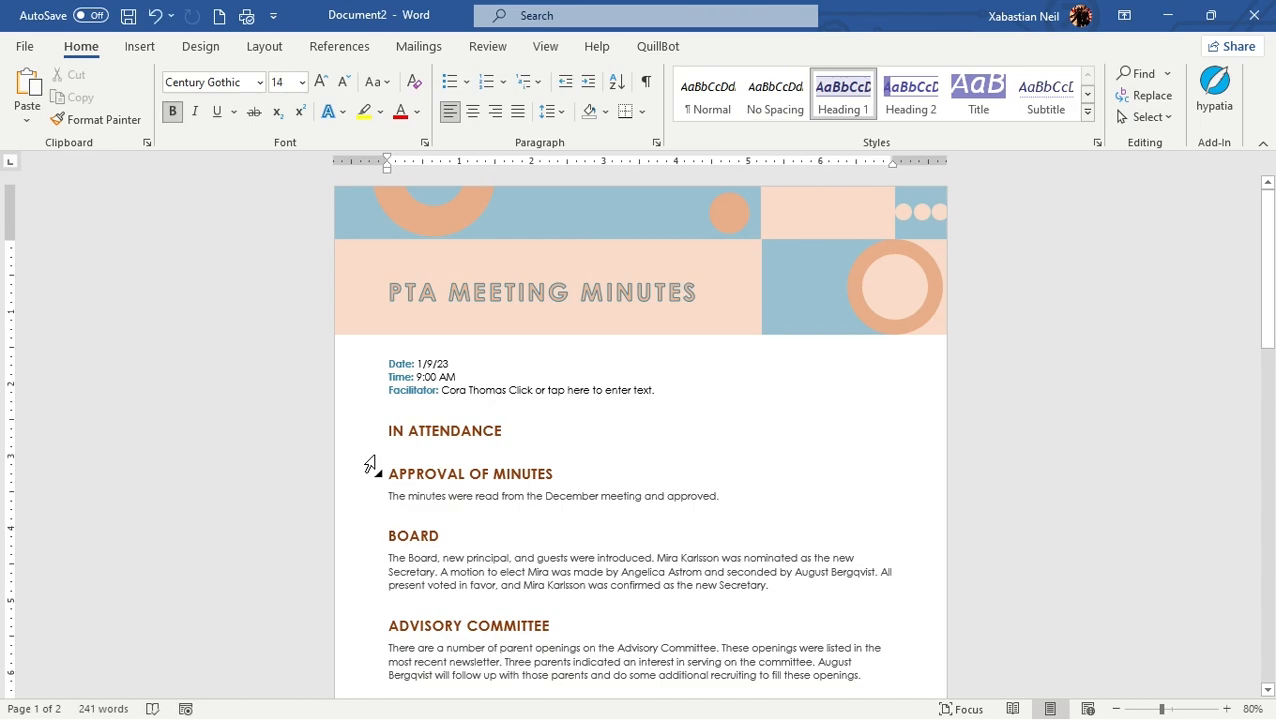
pyautogui.hotkey('shift', 'Up')
pyautogui.click(529, 443)
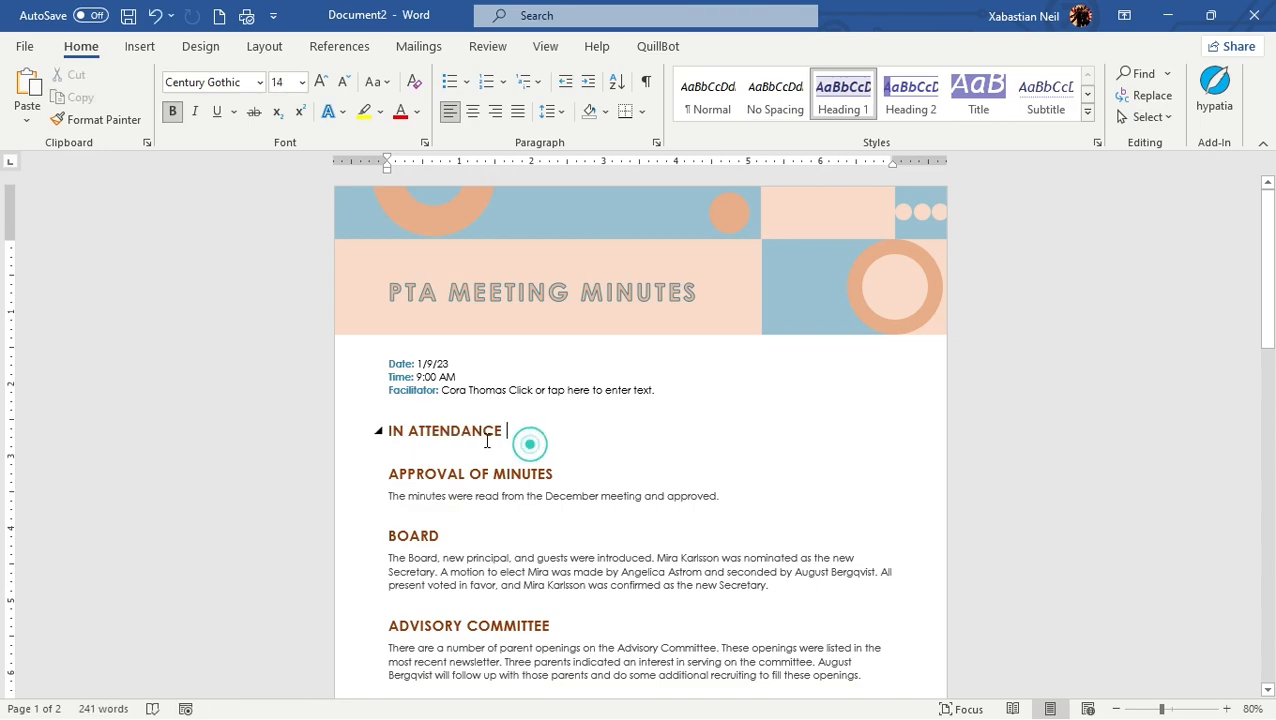
pyautogui.press('Return')
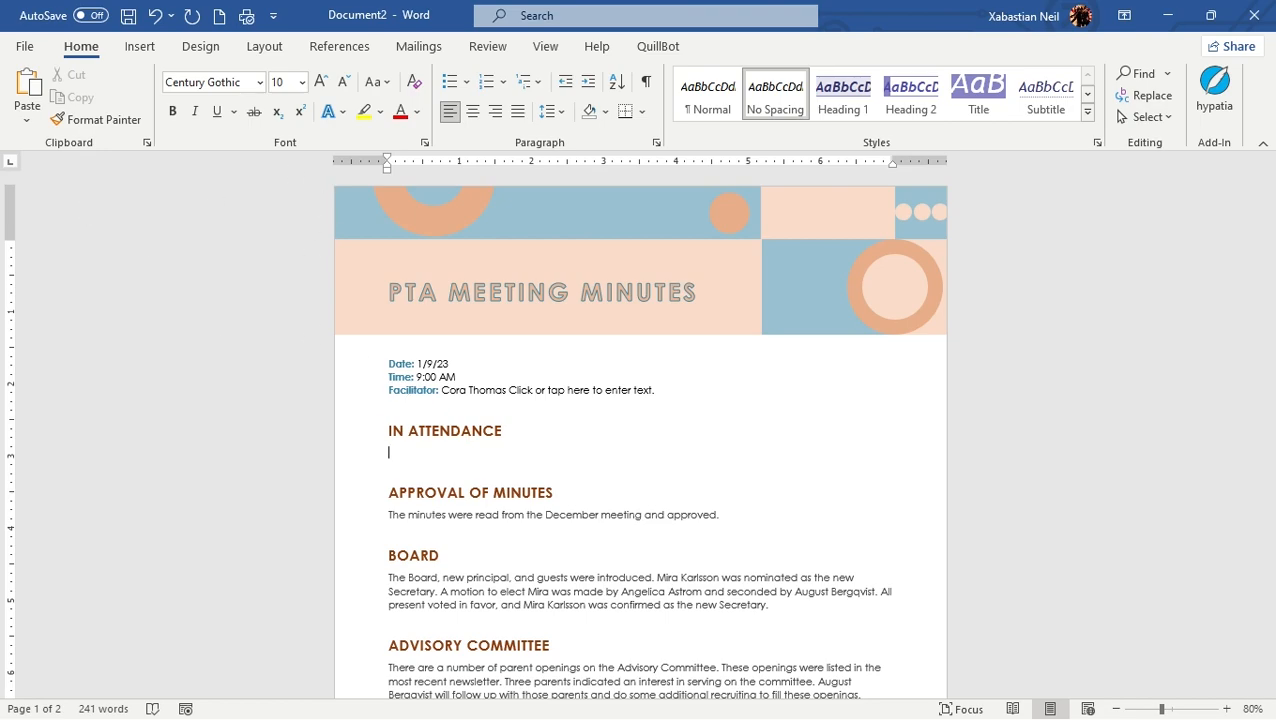
# Filter the online document templates by the Education category and browse the available designs
pyautogui.click(25, 50)
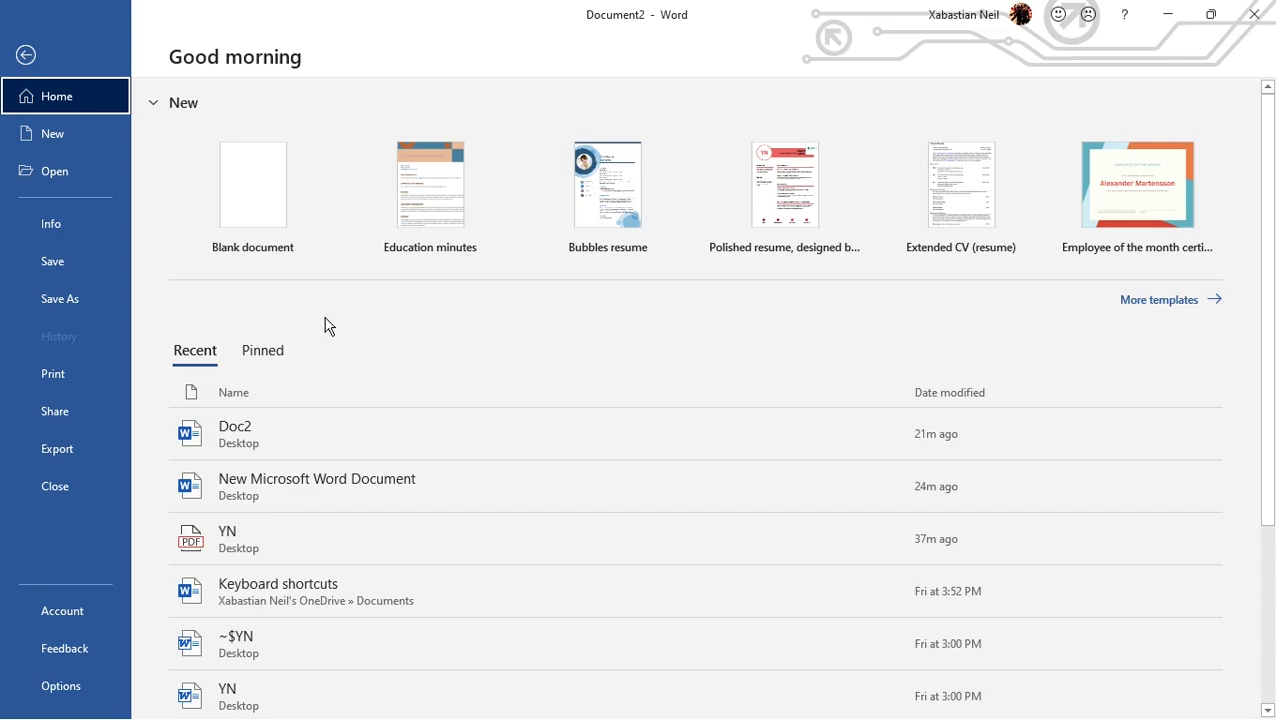
pyautogui.click(1157, 300)
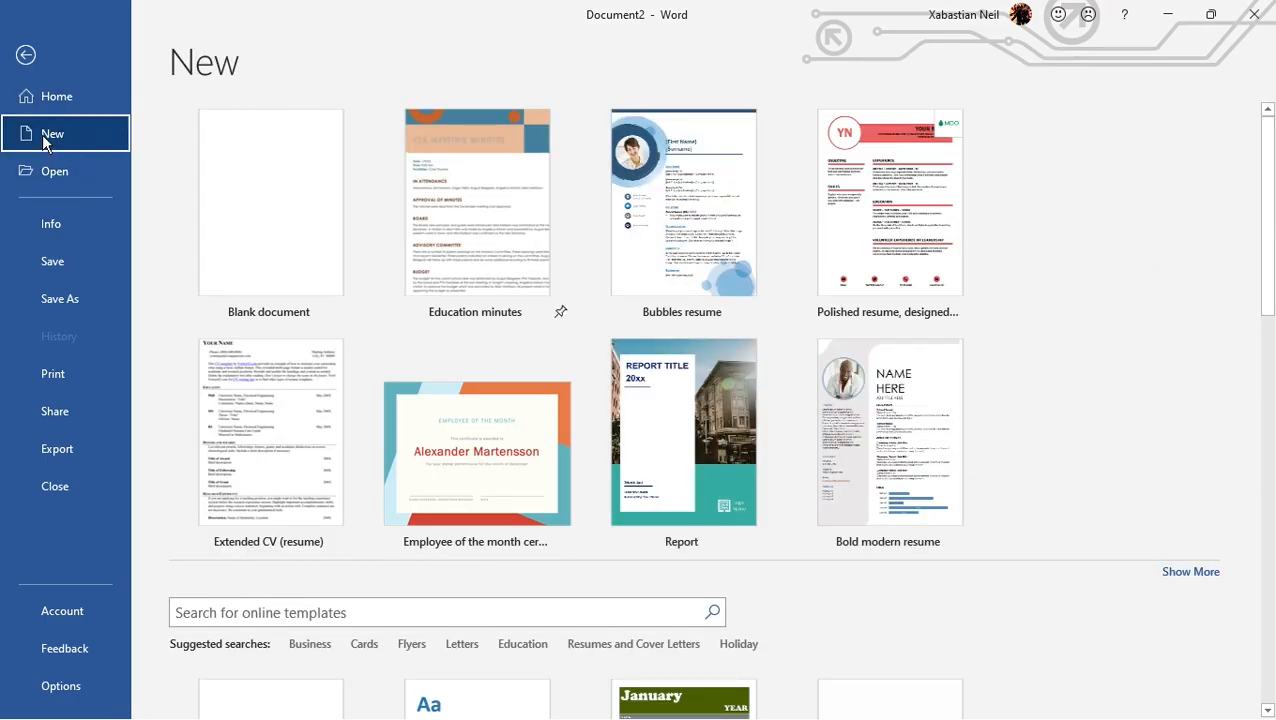
pyautogui.scroll(-15, 632, 356)
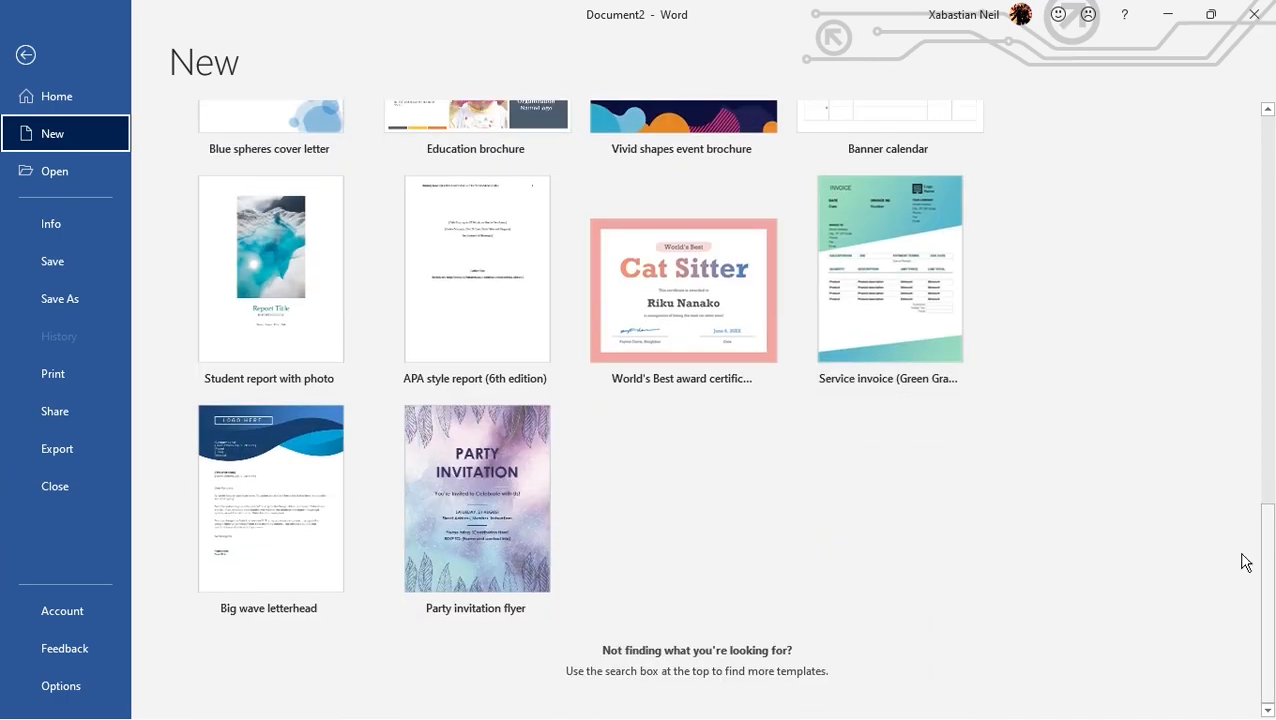
pyautogui.scroll(10, 727, 398)
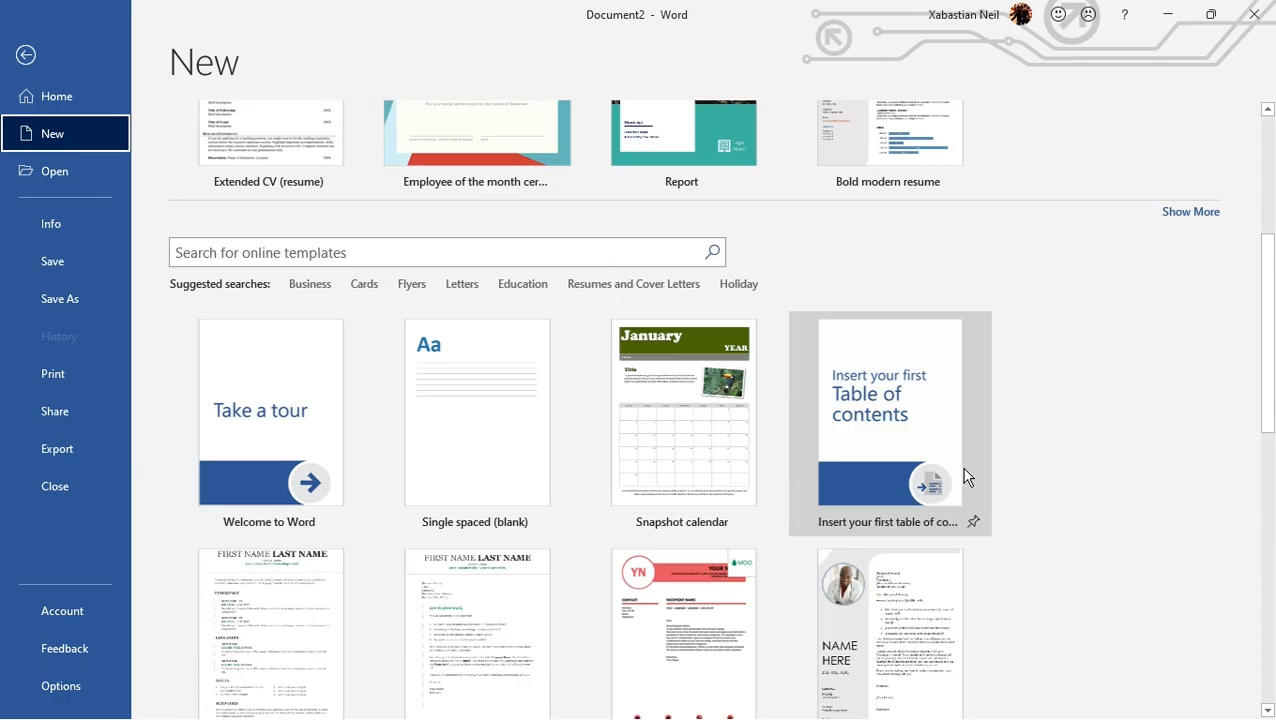
pyautogui.click(243, 257)
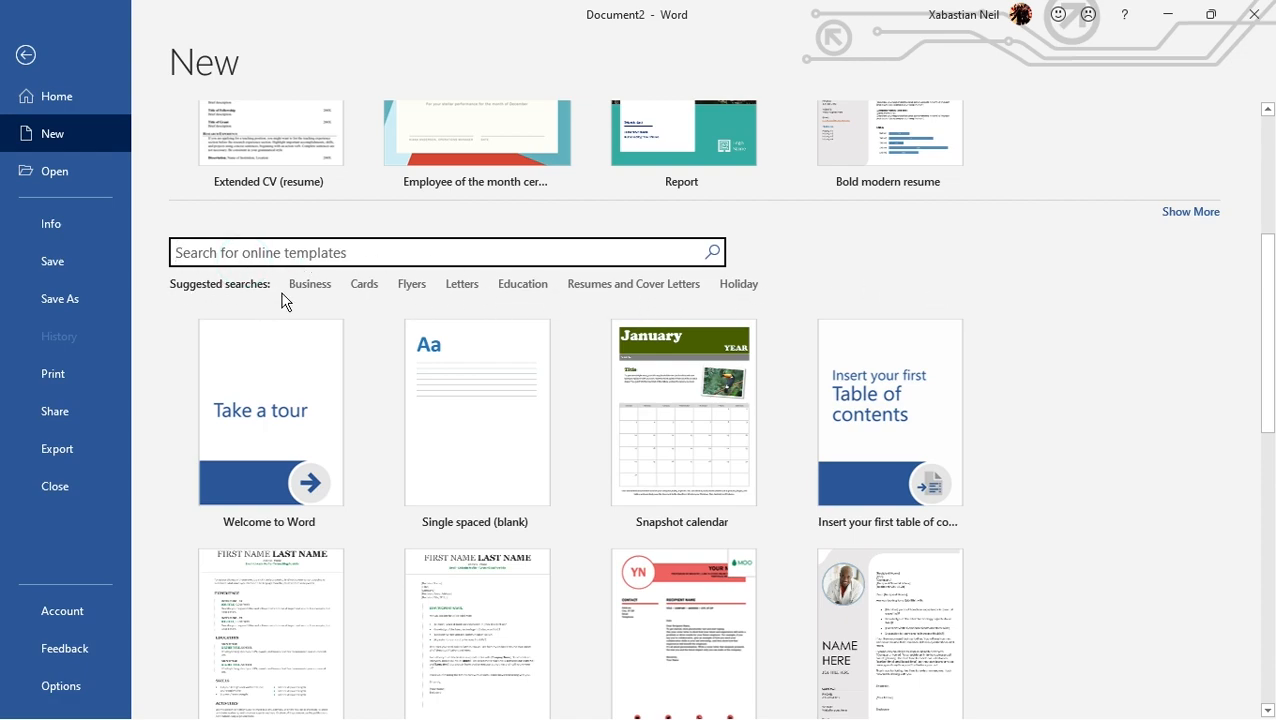
pyautogui.click(520, 284)
pyautogui.scroll(-2, 555, 320)
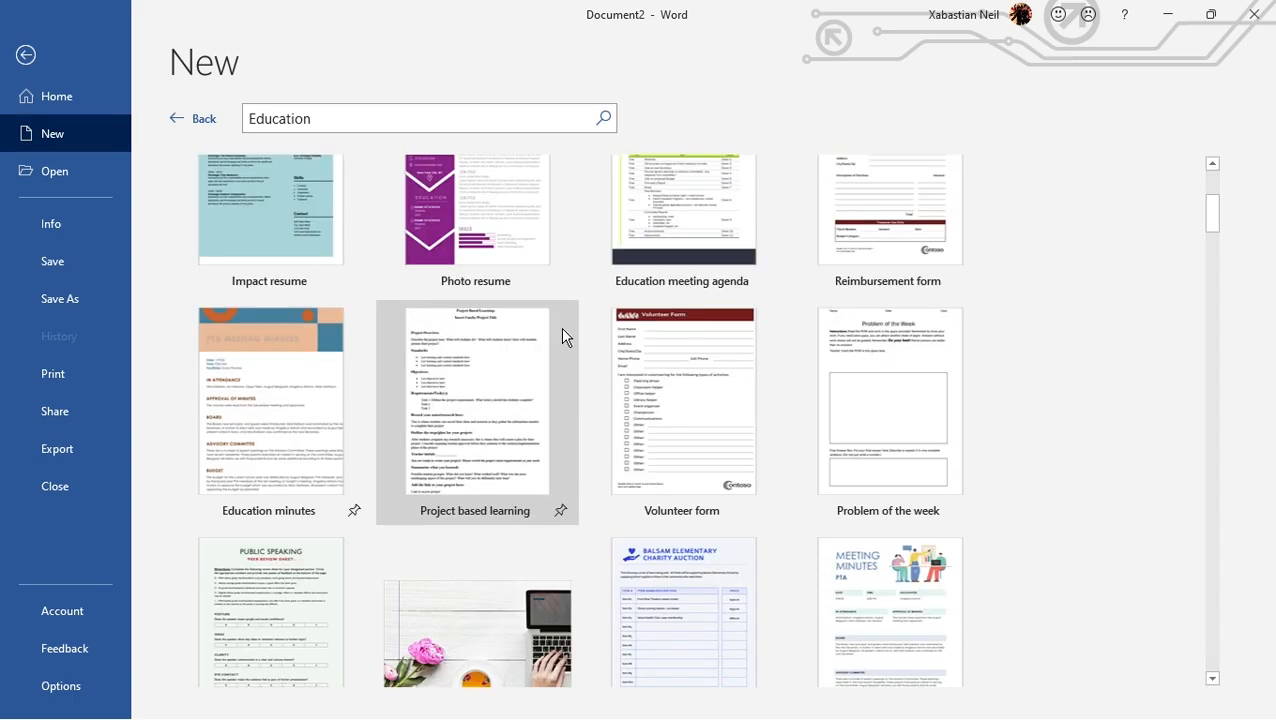
pyautogui.scroll(-15, 560, 326)
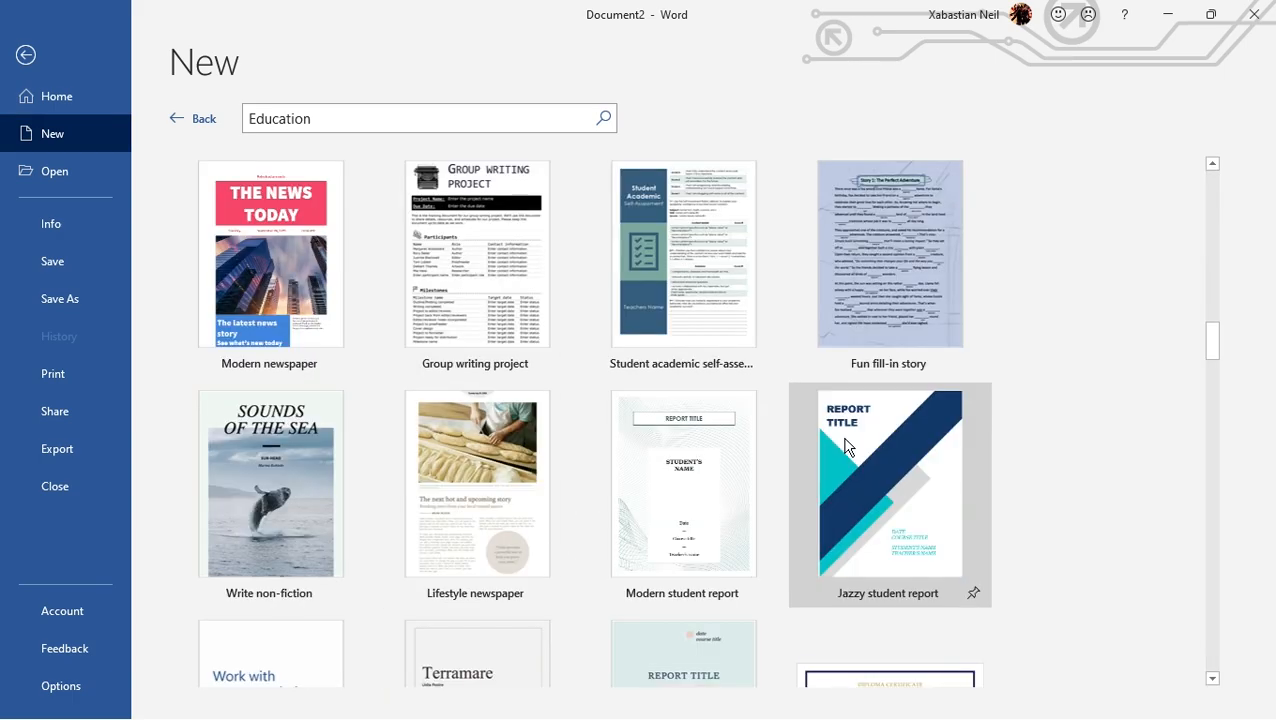
pyautogui.scroll(-3, 1096, 486)
pyautogui.scroll(-12, 1127, 490)
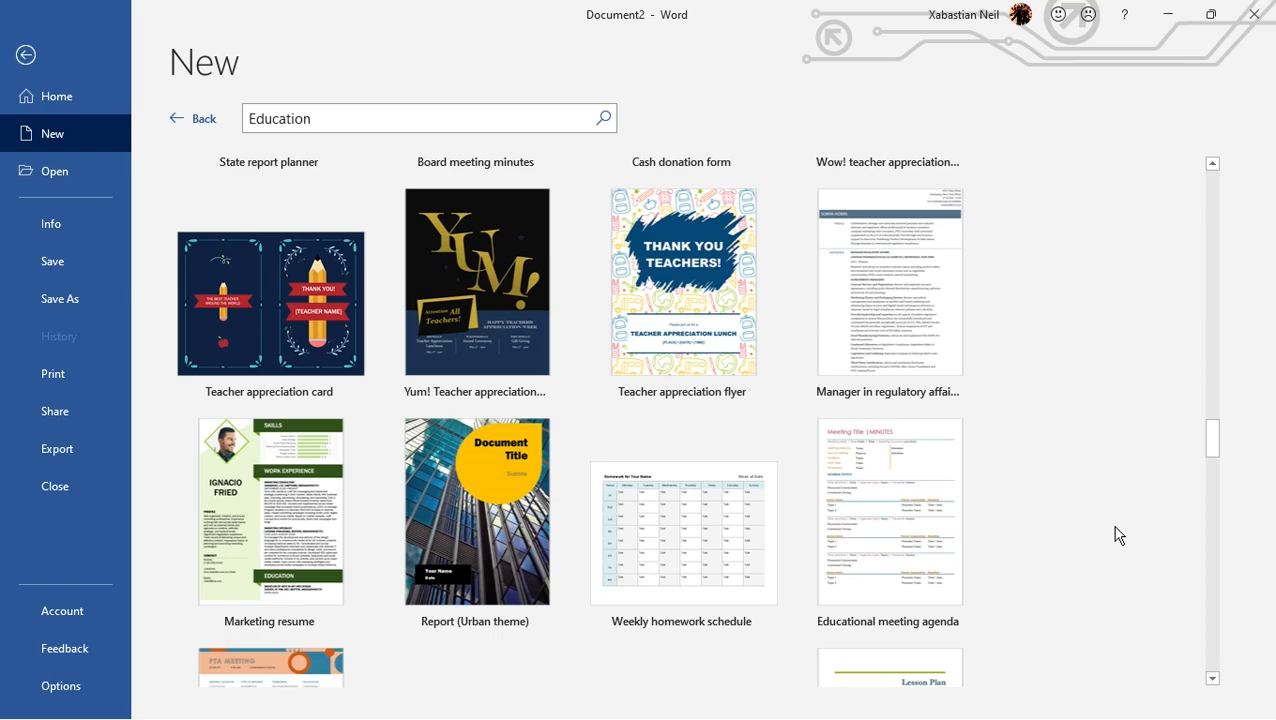
pyautogui.scroll(3, 1115, 547)
pyautogui.scroll(10, 1116, 549)
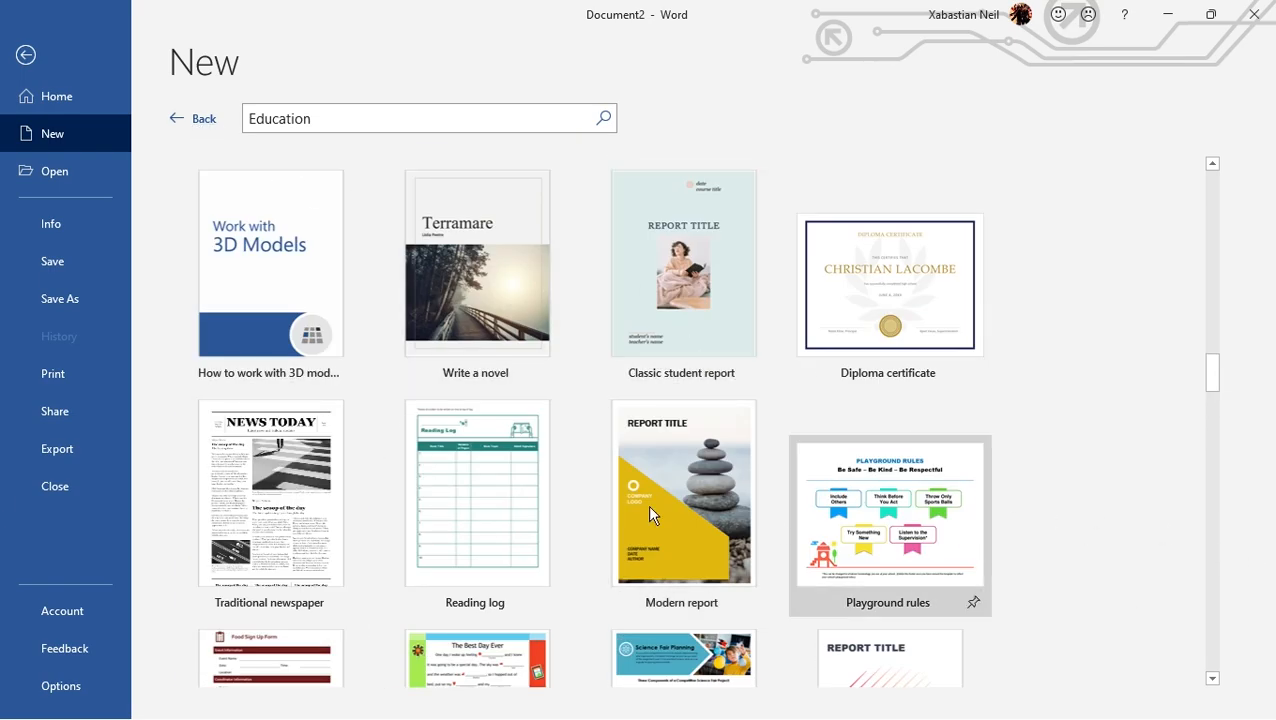
# Create a document from the "How to work with 3D models in Word" template and look through its pages
pyautogui.click(265, 252)
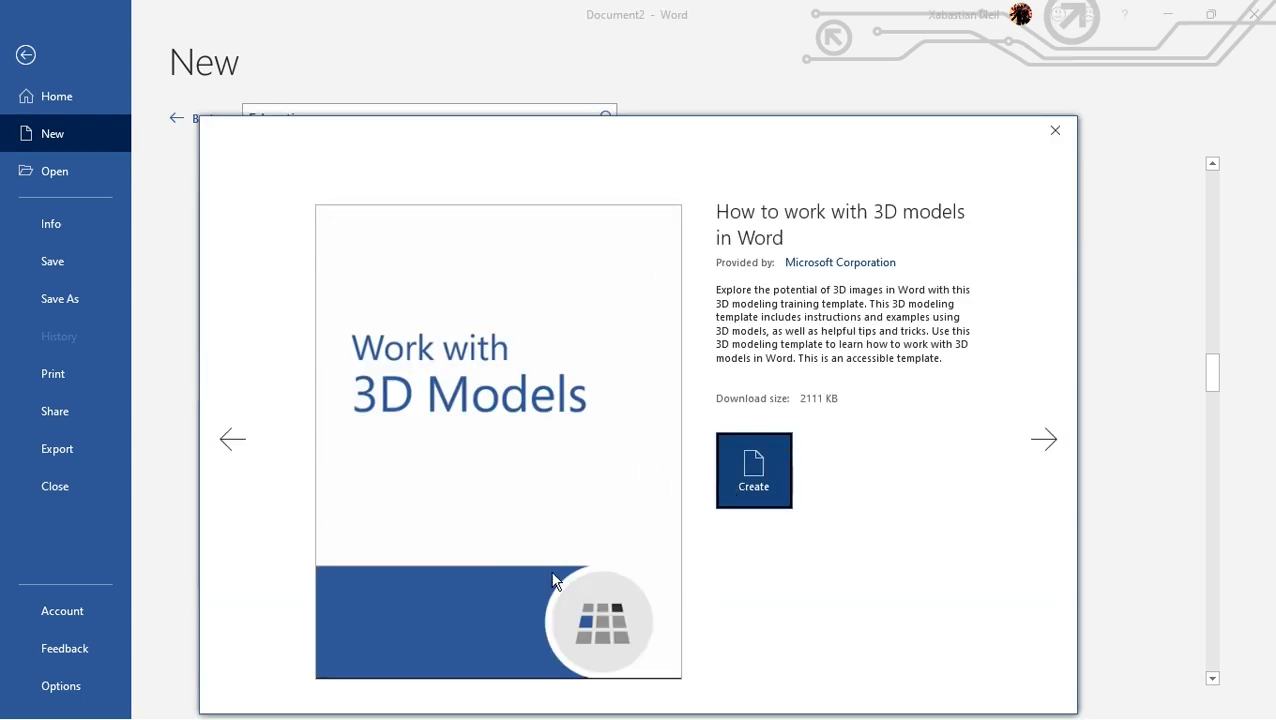
pyautogui.click(759, 466)
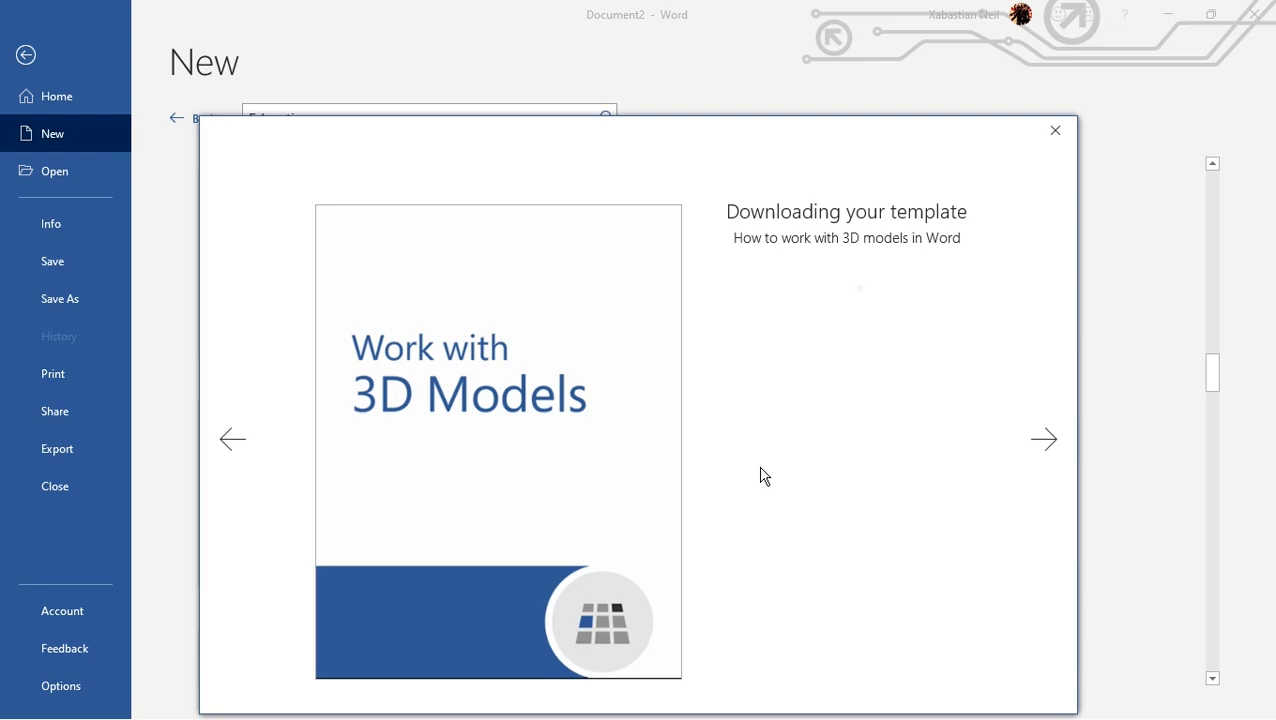
pyautogui.scroll(-5, 746, 474)
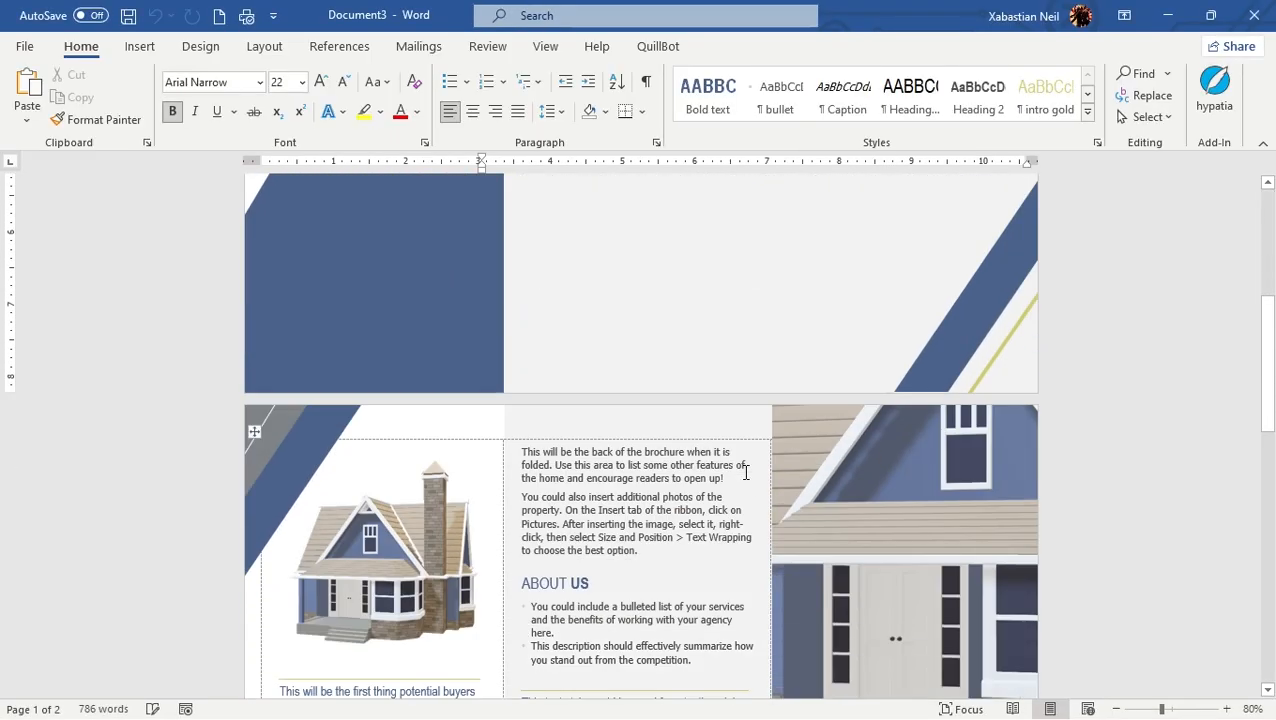
pyautogui.scroll(-10, 745, 472)
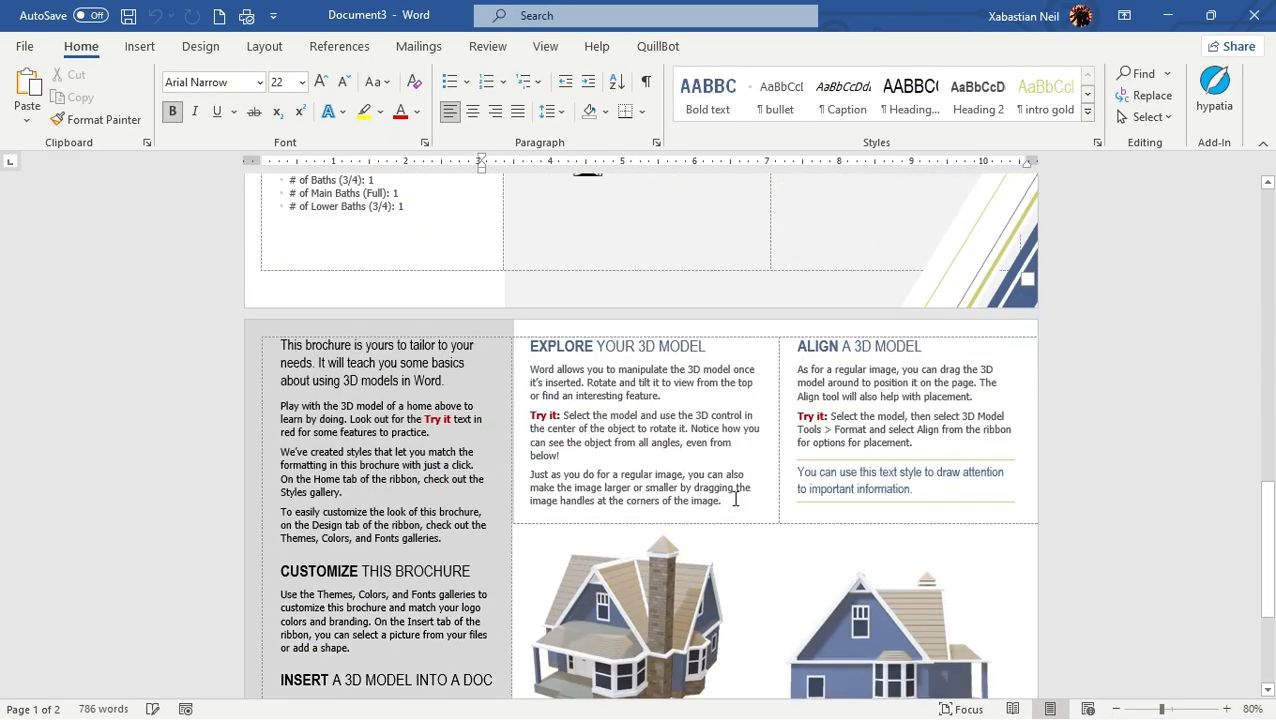
pyautogui.scroll(-4, 735, 497)
# Rotate both 3D house models on the brochure's instruction page to show them from different angles
pyautogui.click(895, 416)
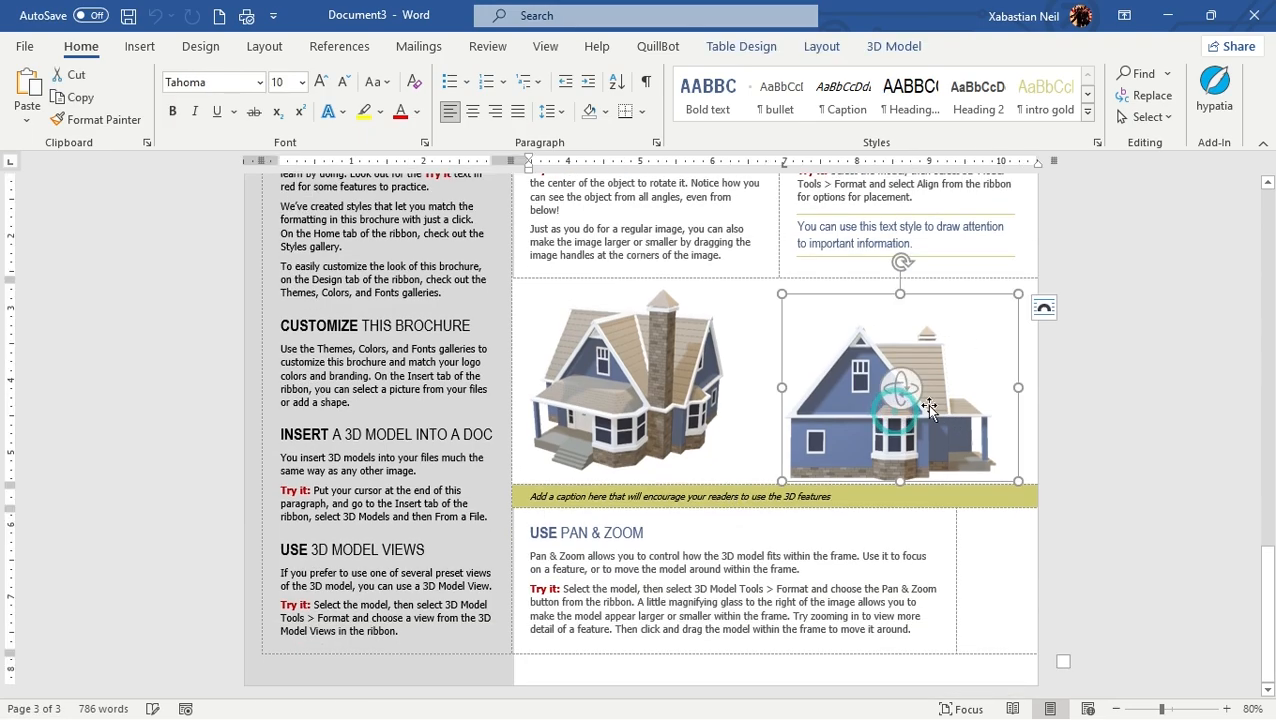
pyautogui.moveTo(895, 382); pyautogui.dragTo(1069, 371)
pyautogui.click(618, 376)
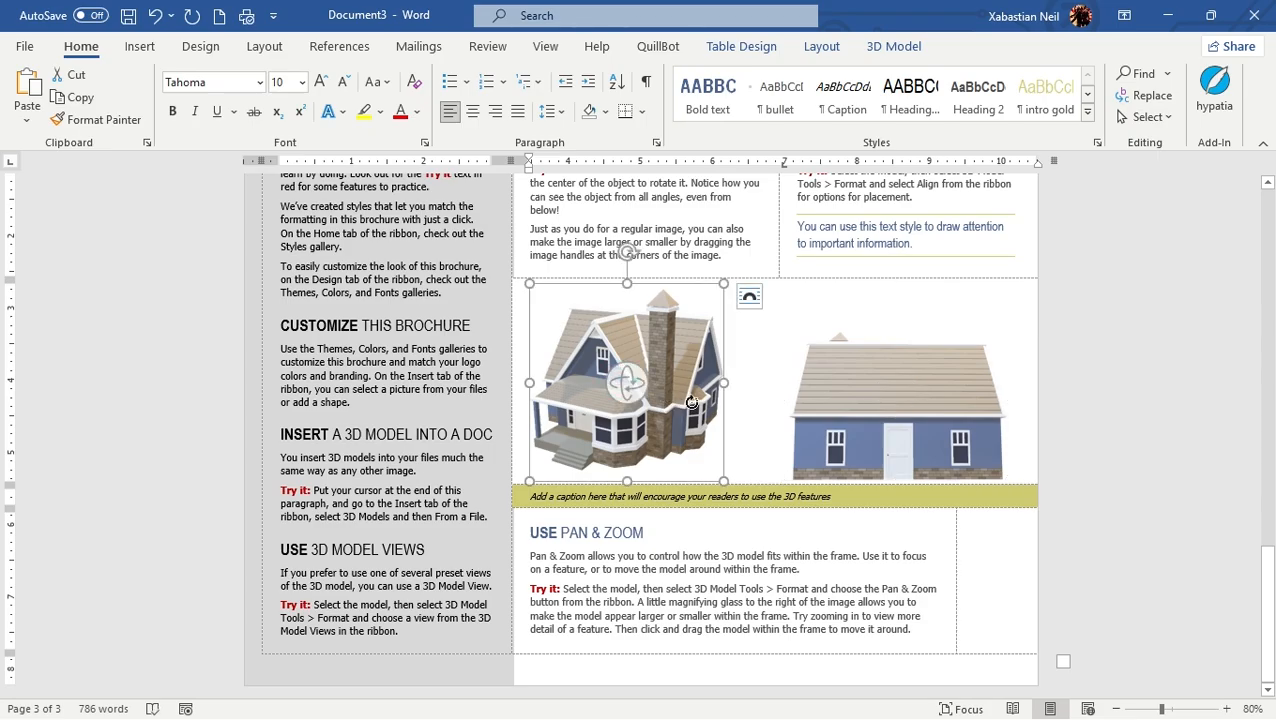
pyautogui.moveTo(691, 402); pyautogui.dragTo(740, 372)
# Look back through the 3D models brochure from the instruction page to the cover page
pyautogui.scroll(7, 476, 397)
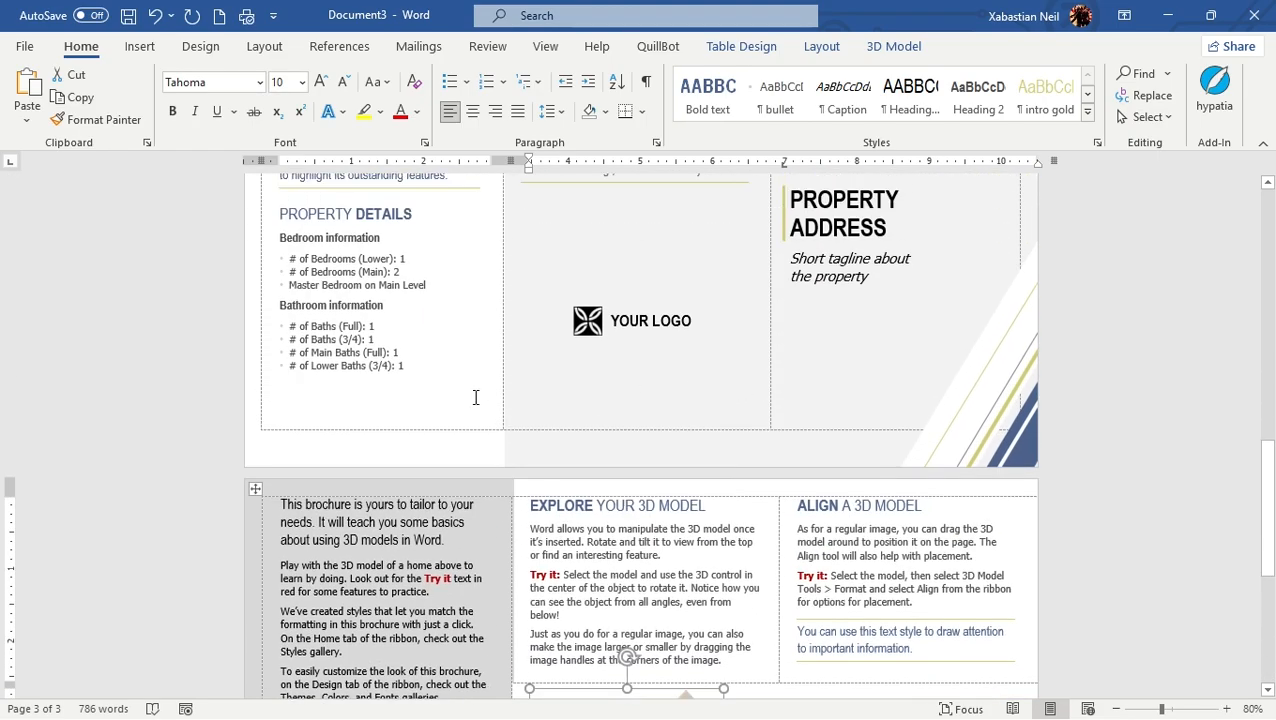
pyautogui.scroll(6, 476, 397)
pyautogui.scroll(-3, 346, 440)
pyautogui.moveTo(425, 500); pyautogui.dragTo(305, 445)
pyautogui.click(91, 447)
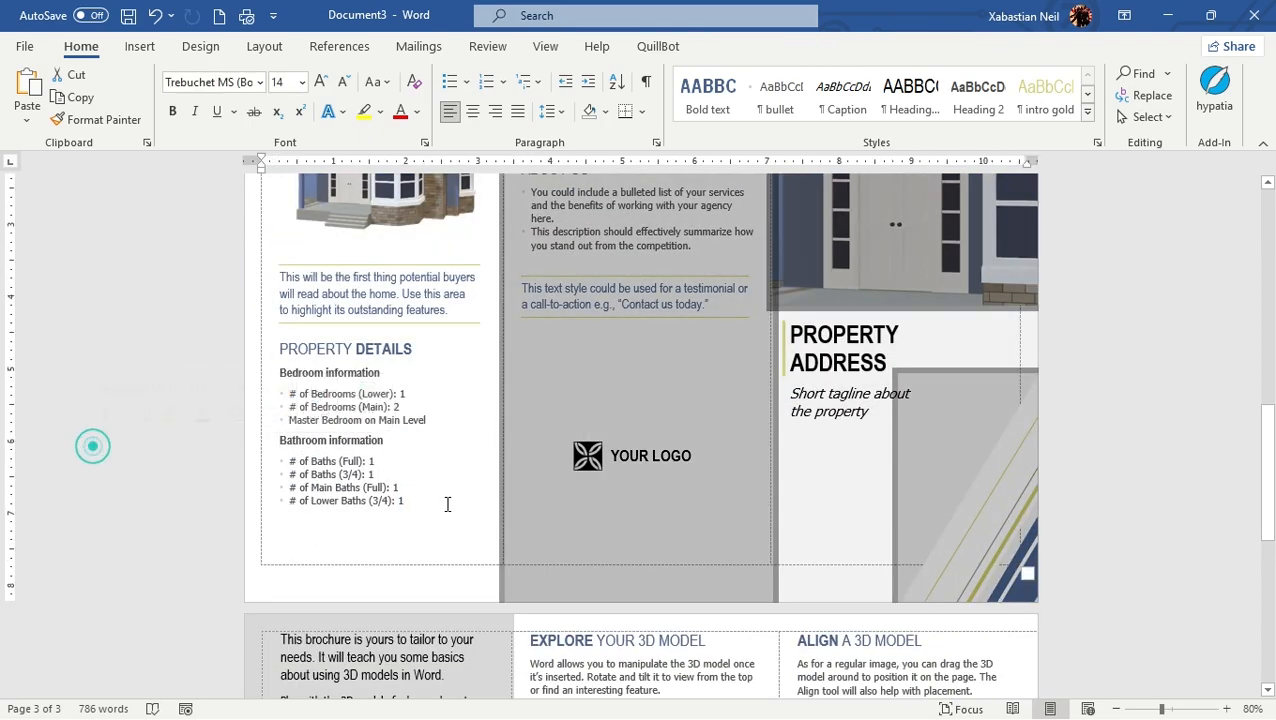
pyautogui.click(88, 499)
pyautogui.scroll(3, 1036, 424)
pyautogui.click(963, 400)
pyautogui.scroll(10, 600, 400)
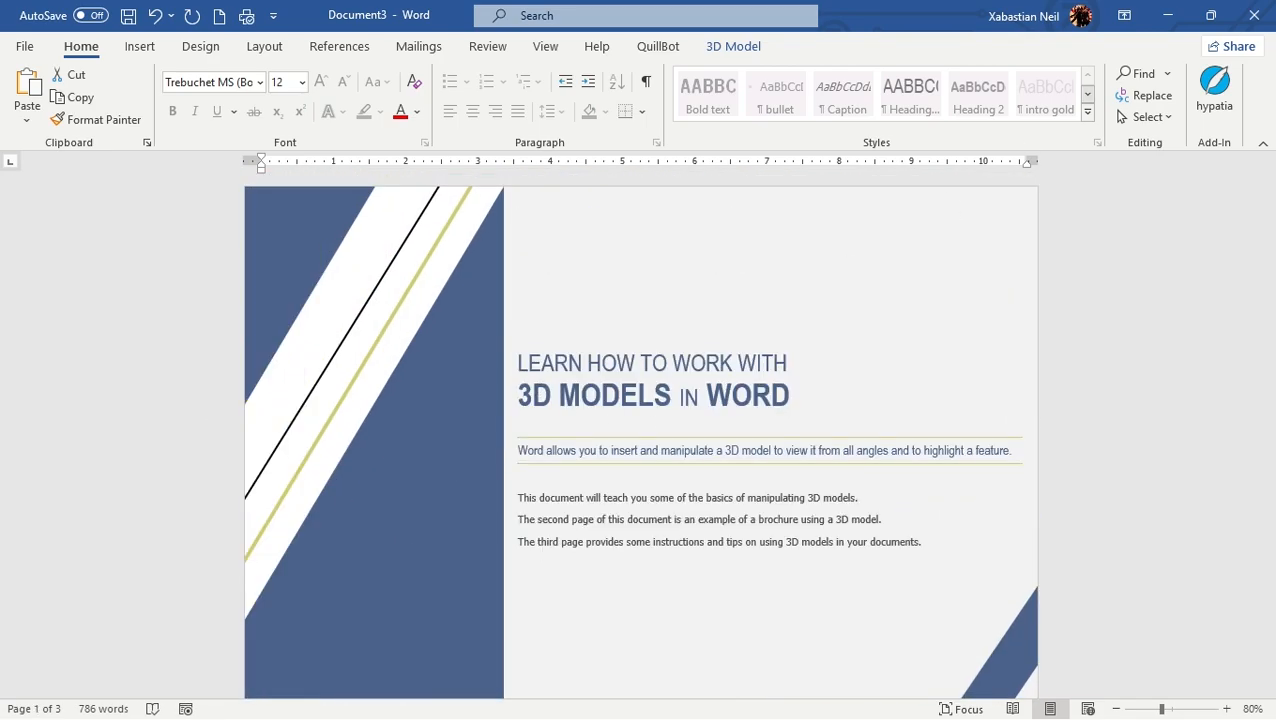
# Close the 3D models brochure and the PTA meeting minutes documents without saving
pyautogui.click(1254, 15)
pyautogui.click(748, 473)
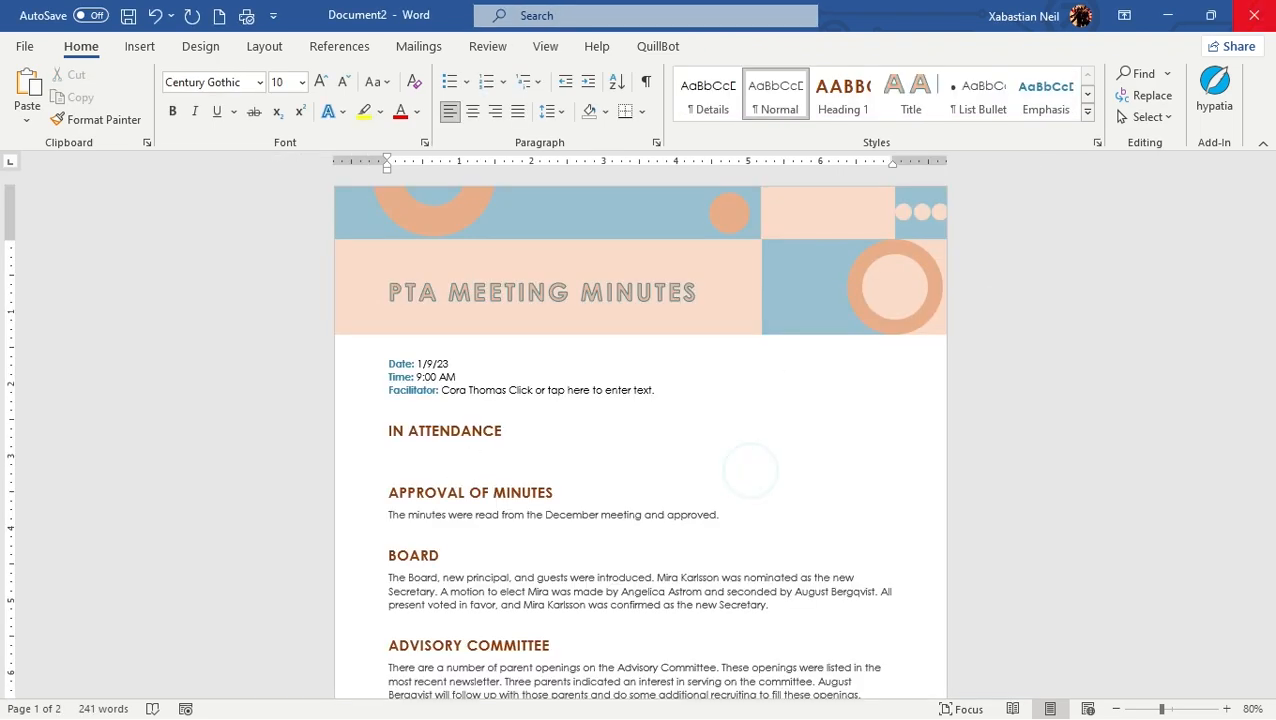
pyautogui.hotkey('ctrl', 'w')
pyautogui.click(719, 471)
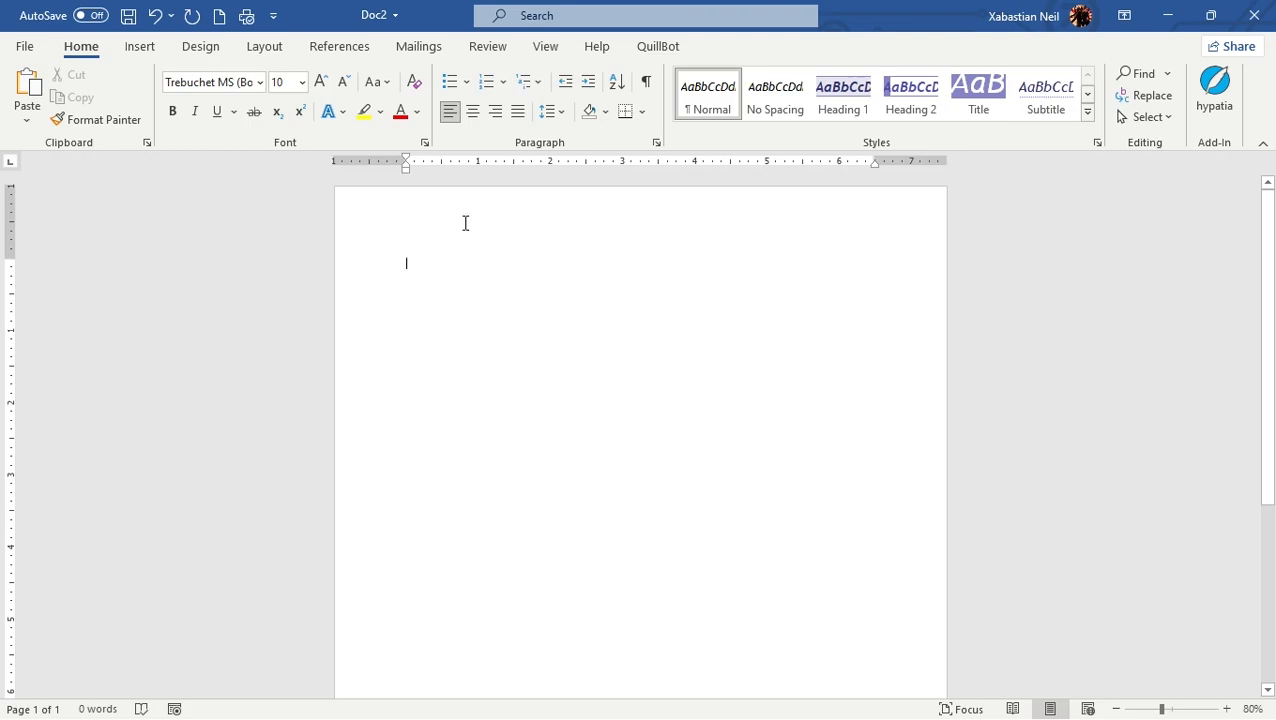
# Apply a built-in theme with a pink palette to the blank document and set the theme colors to Green
pyautogui.click(199, 47)
pyautogui.click(30, 112)
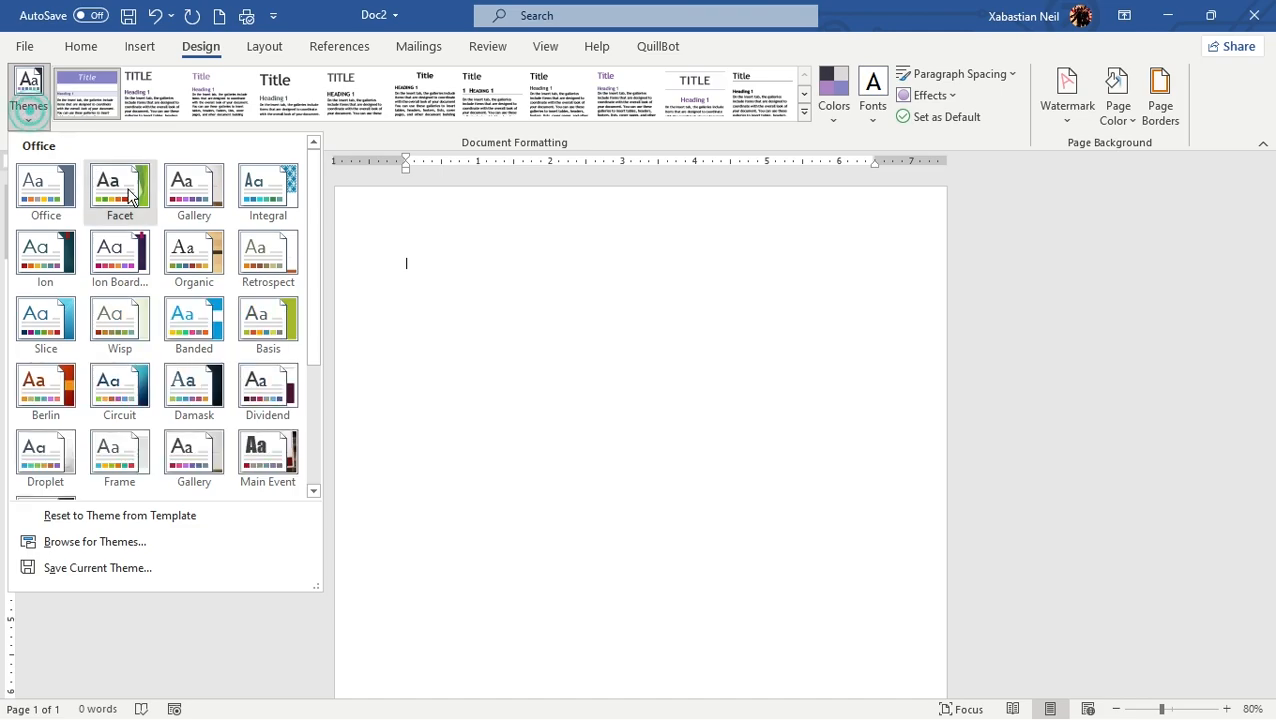
pyautogui.click(167, 465)
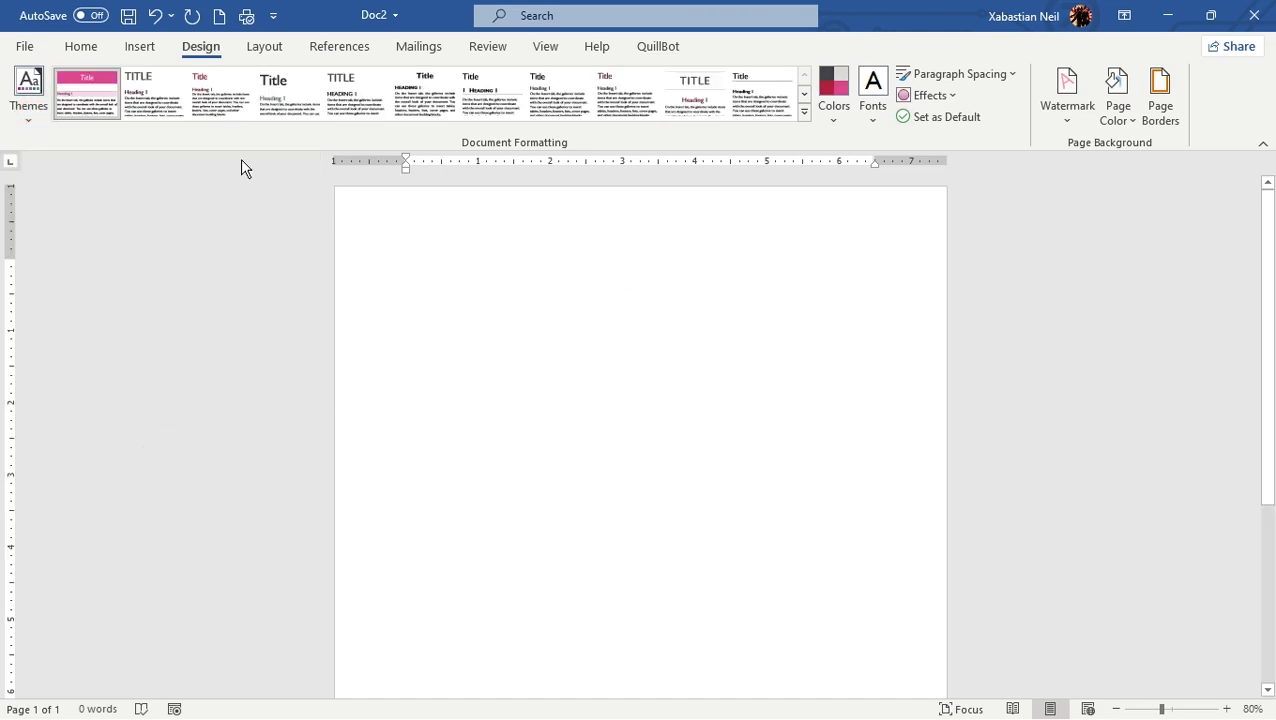
pyautogui.click(88, 107)
pyautogui.click(834, 90)
pyautogui.click(862, 381)
# Remove the test text from the page and set the theme effects to Milk Glass
pyautogui.doubleClick(515, 262)
pyautogui.press('BackSpace')
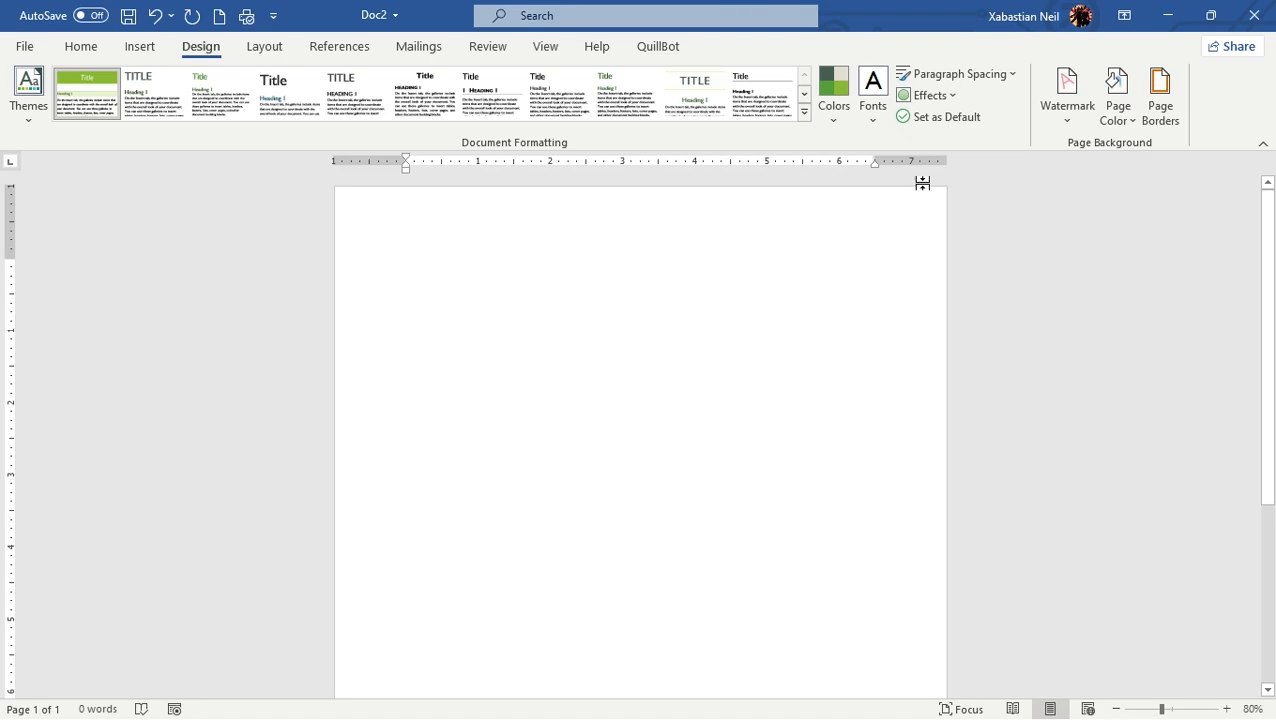
pyautogui.click(926, 95)
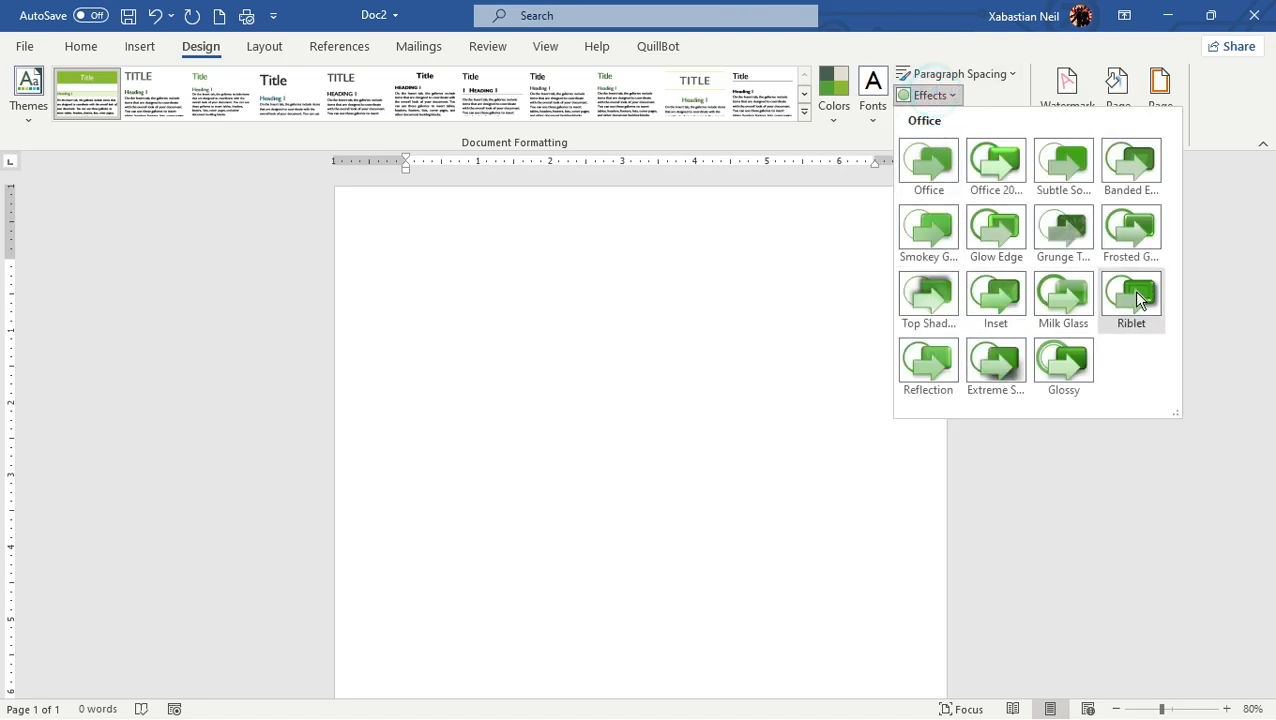
pyautogui.click(1070, 296)
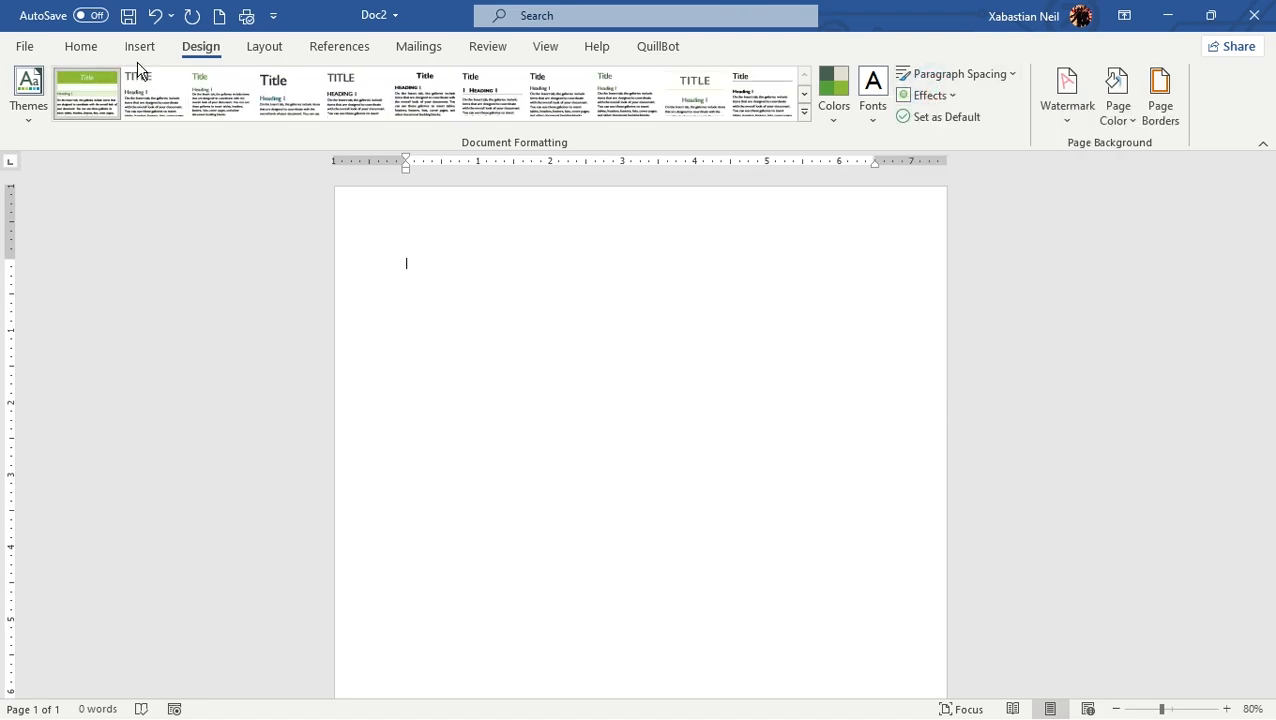
# Draw a rectangle about 7.19" wide and 1.82" high across the upper part of the page and shift it slightly
pyautogui.click(139, 47)
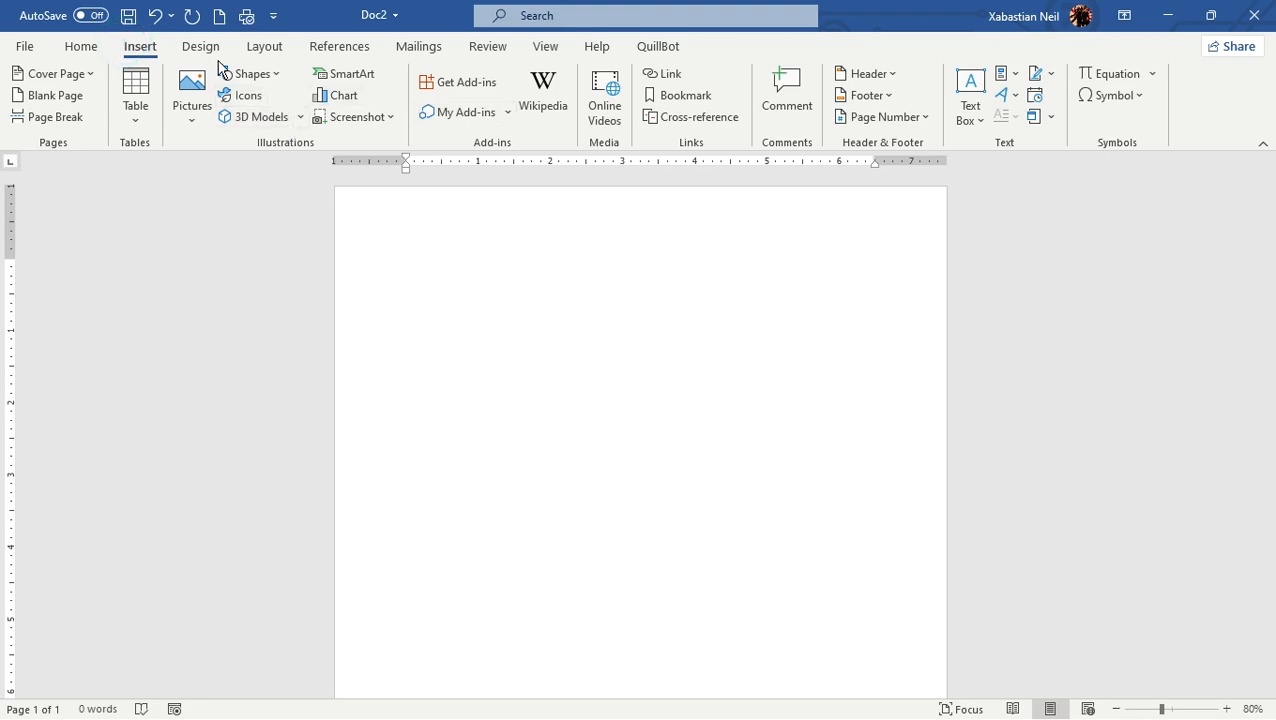
pyautogui.click(251, 75)
pyautogui.click(284, 122)
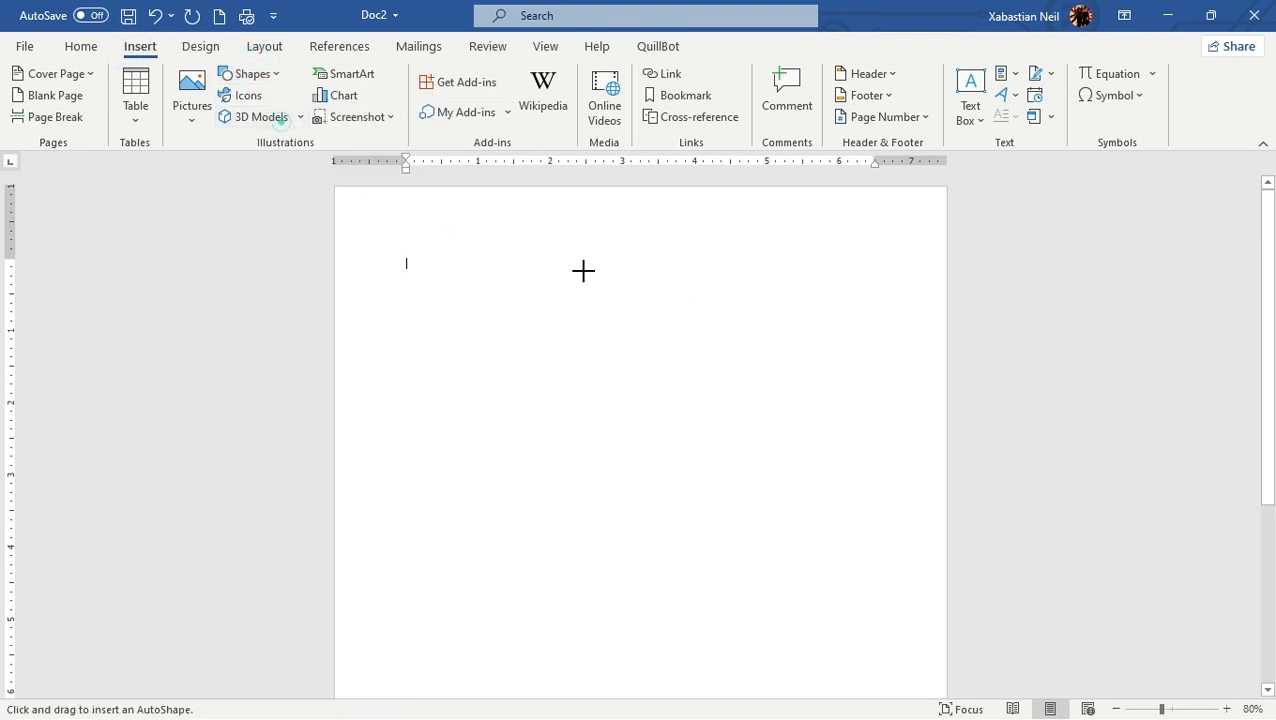
pyautogui.moveTo(397, 224); pyautogui.dragTo(918, 355)
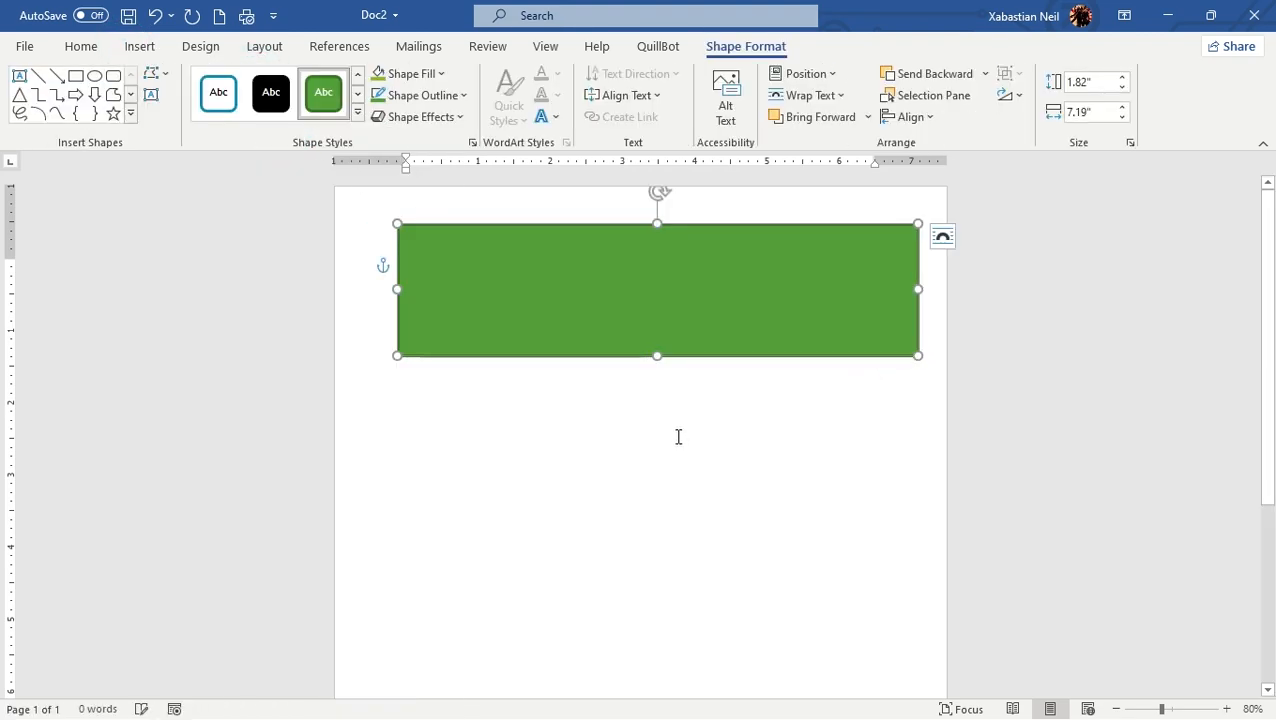
pyautogui.moveTo(691, 281)
pyautogui.mouseDown()
pyautogui.moveTo(661, 276)
pyautogui.moveTo(678, 276)
pyautogui.mouseUp()
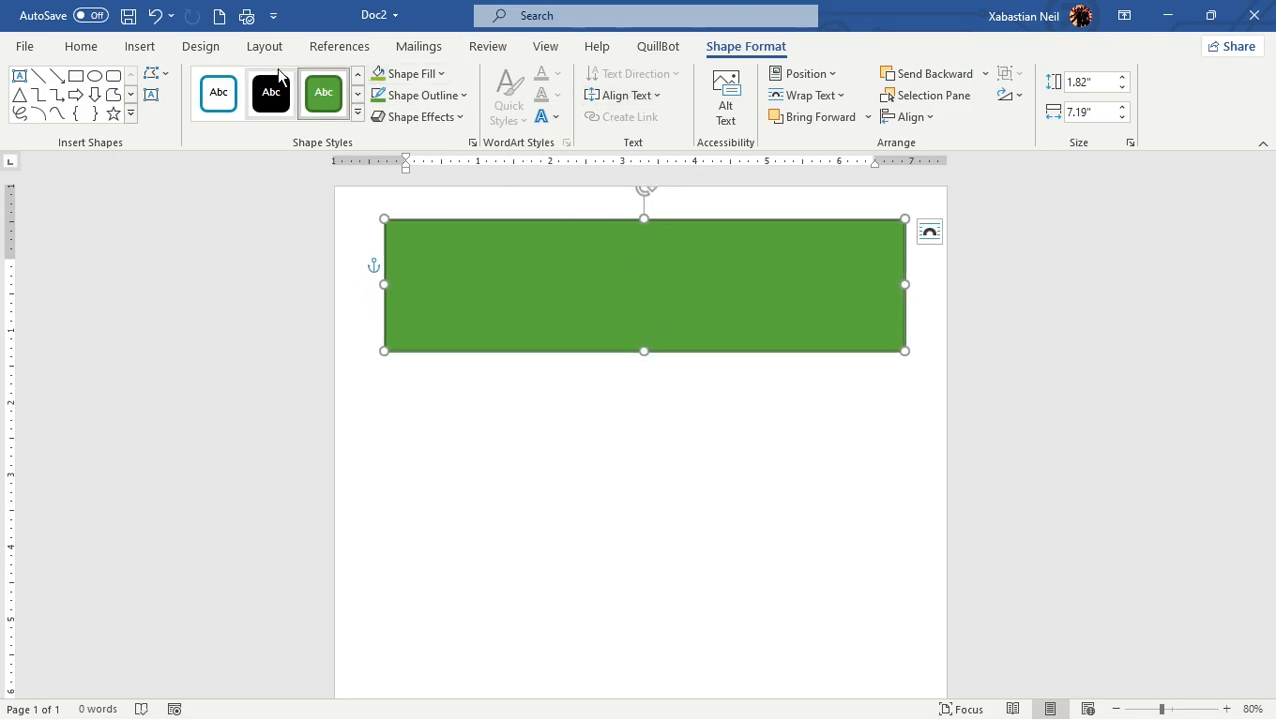
# Set the theme colors to Violet II and delete the rectangle from the page
pyautogui.click(203, 47)
pyautogui.click(834, 110)
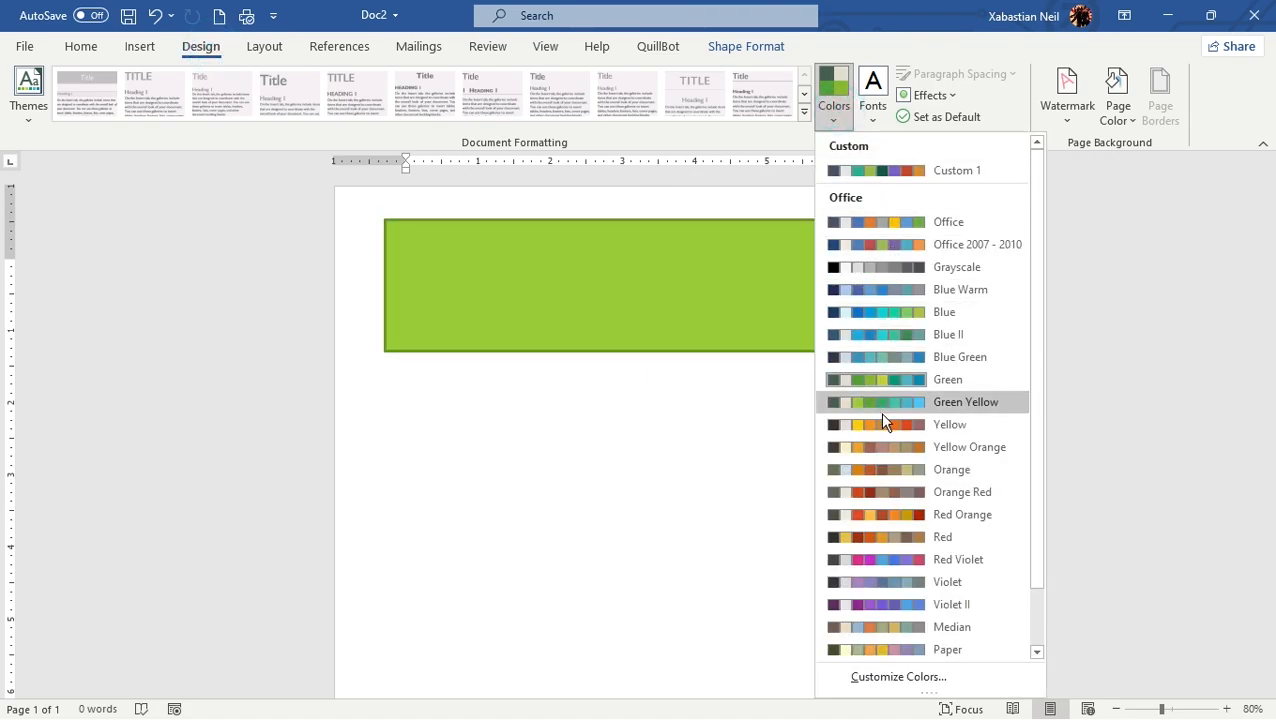
pyautogui.click(887, 604)
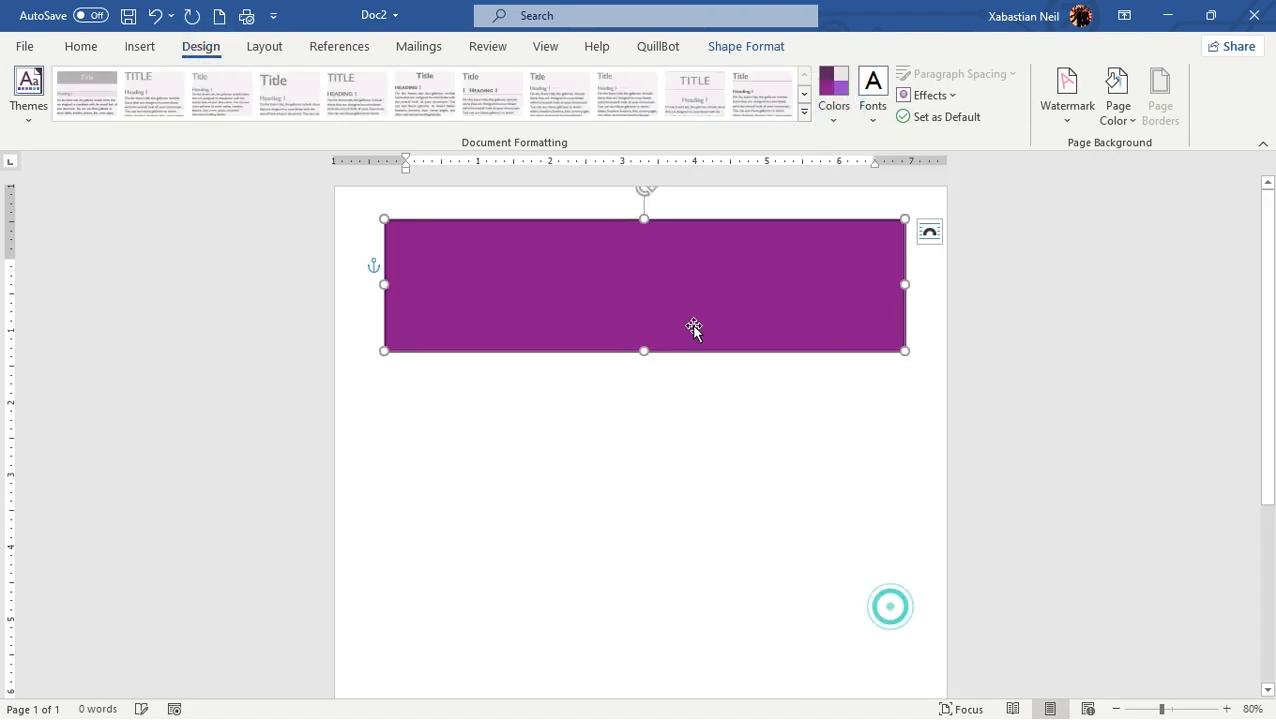
pyautogui.moveTo(711, 286); pyautogui.dragTo(717, 276)
pyautogui.press('Delete')
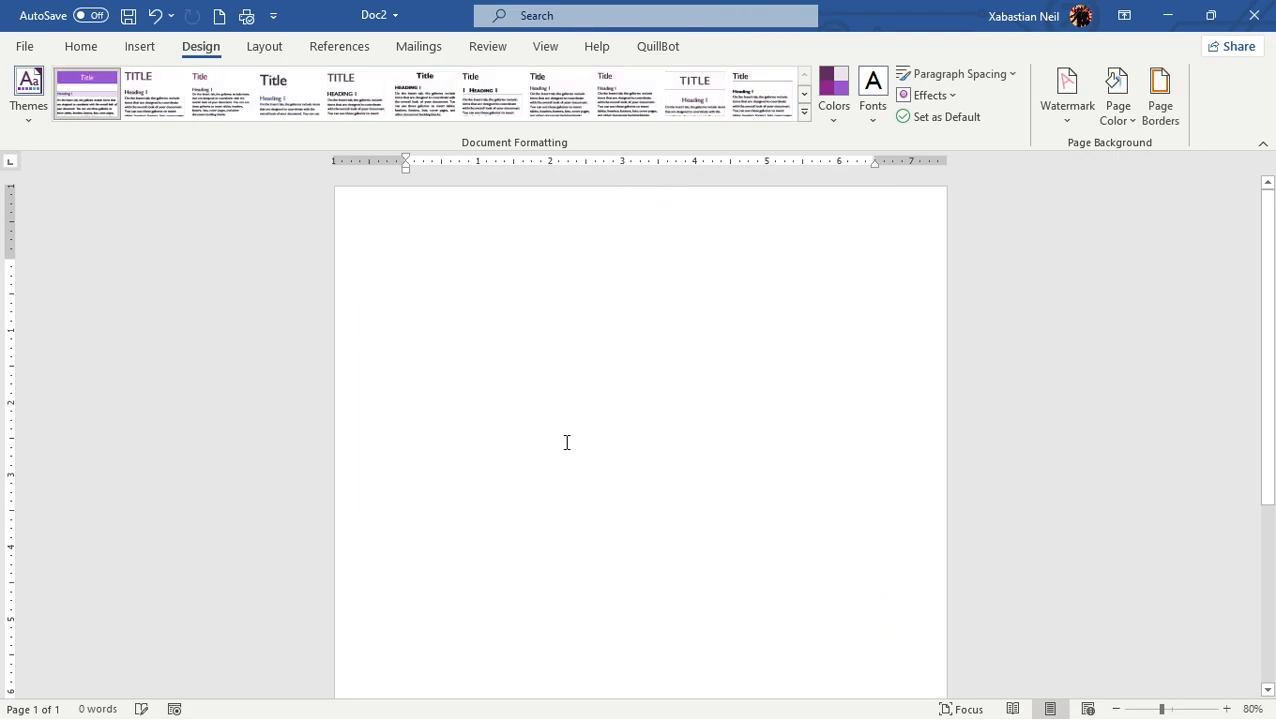
# Search the online document templates for "food" and browse the designs
pyautogui.click(24, 46)
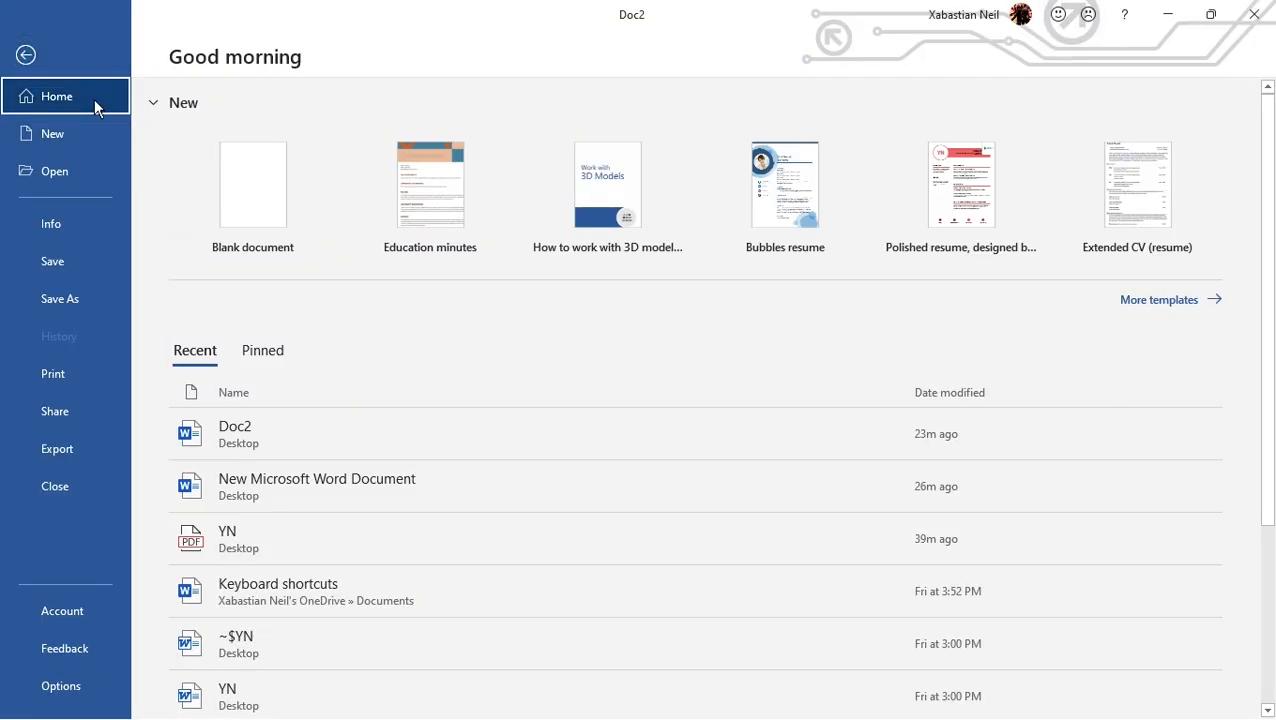
pyautogui.click(53, 131)
pyautogui.click(275, 562)
pyautogui.click(275, 563)
pyautogui.write('food')
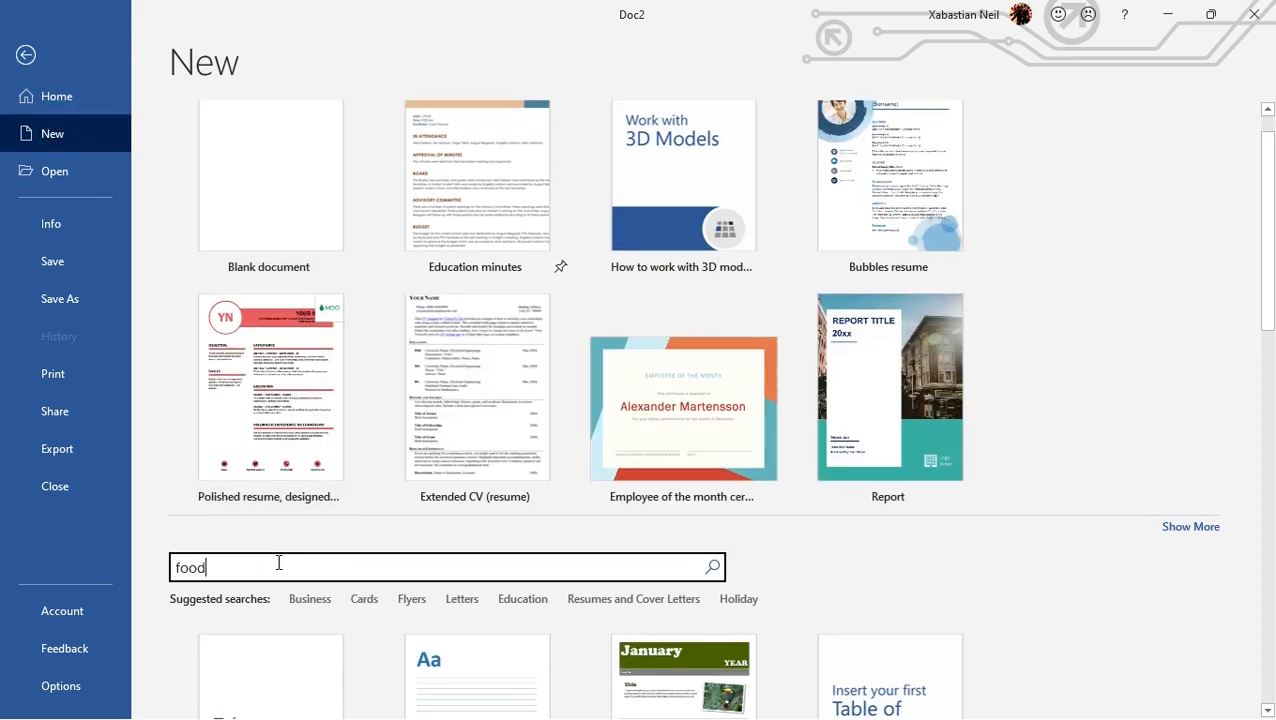
pyautogui.press('Return')
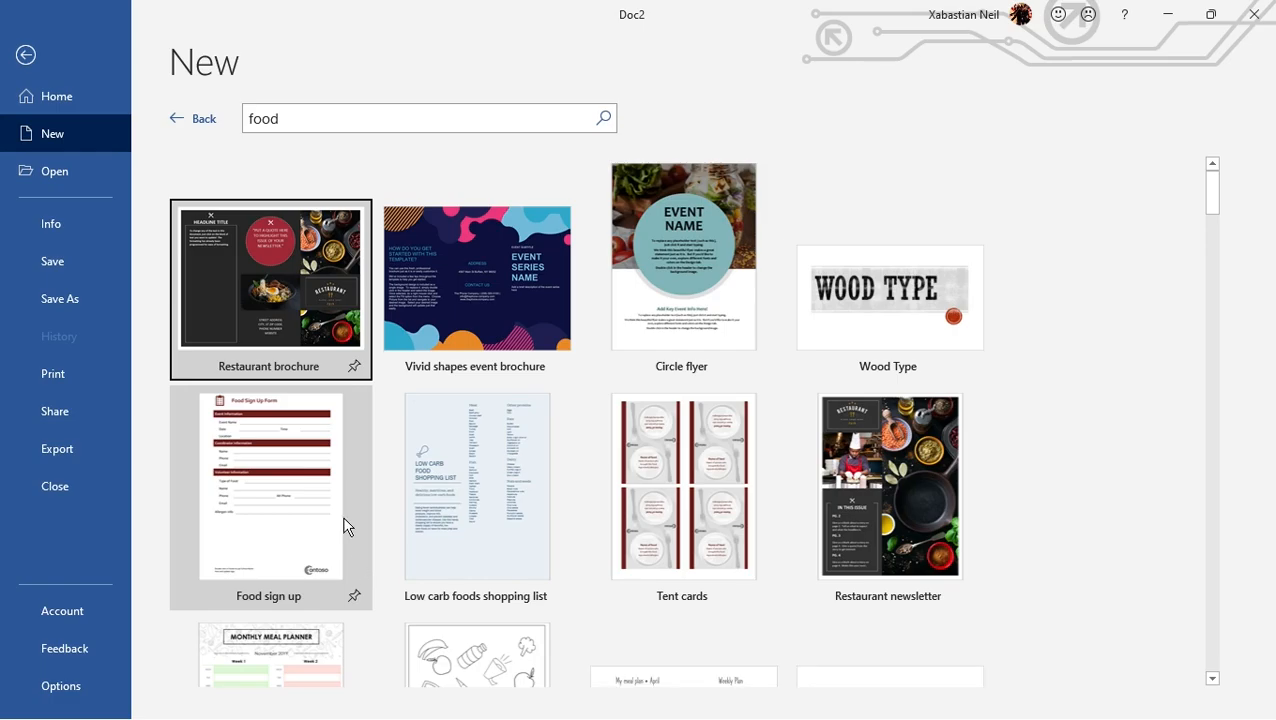
pyautogui.scroll(-15, 344, 527)
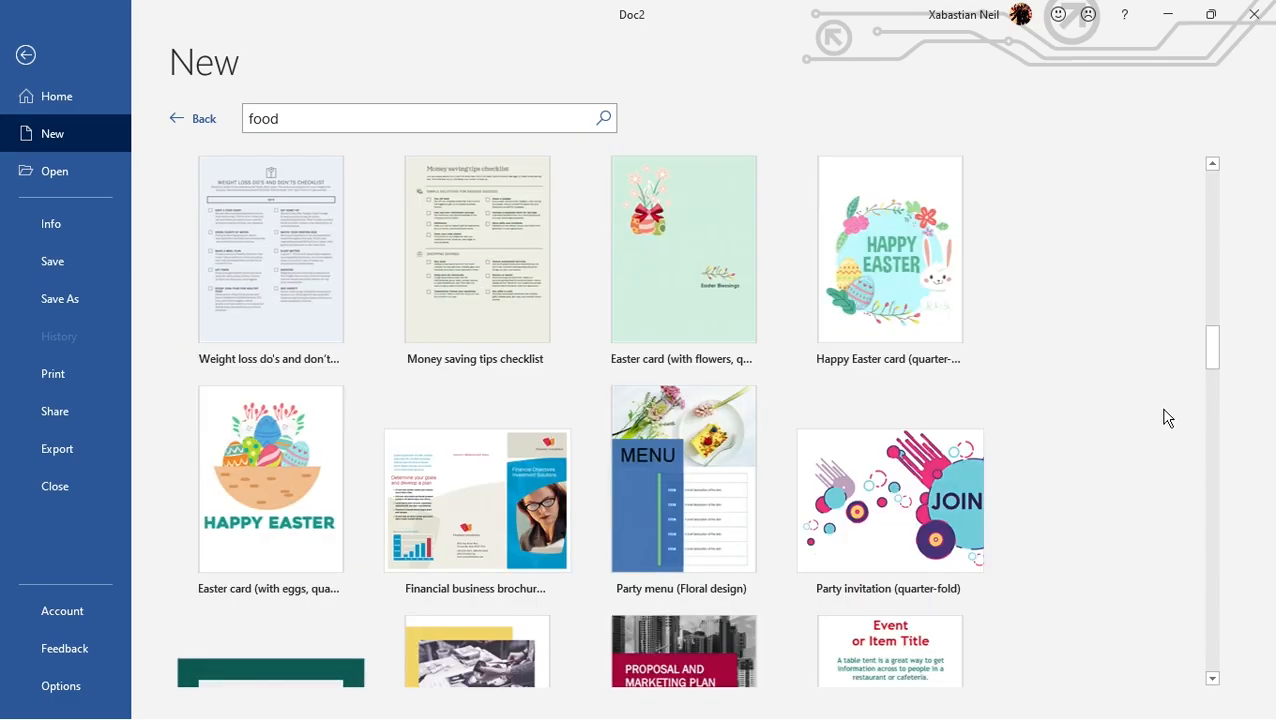
pyautogui.scroll(-3, 1165, 410)
pyautogui.moveTo(1211, 390); pyautogui.dragTo(1228, 141)
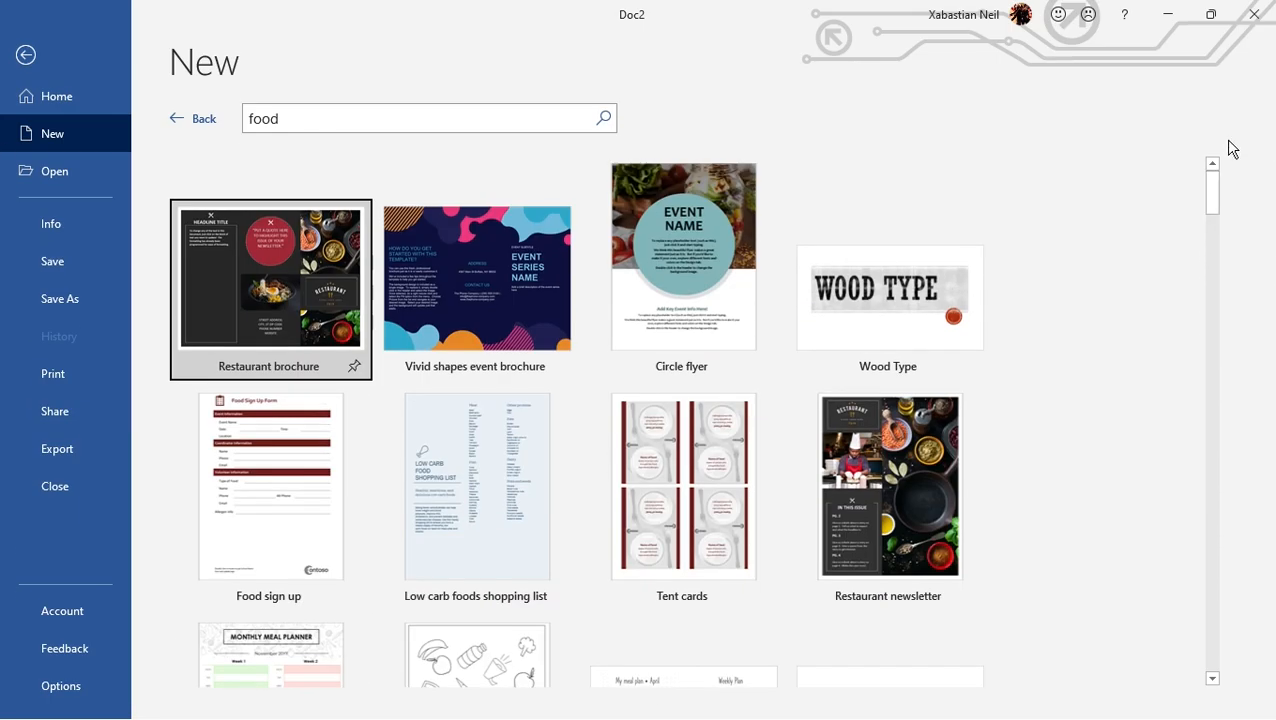
# Create a document from the Circle flyer template
pyautogui.click(755, 235)
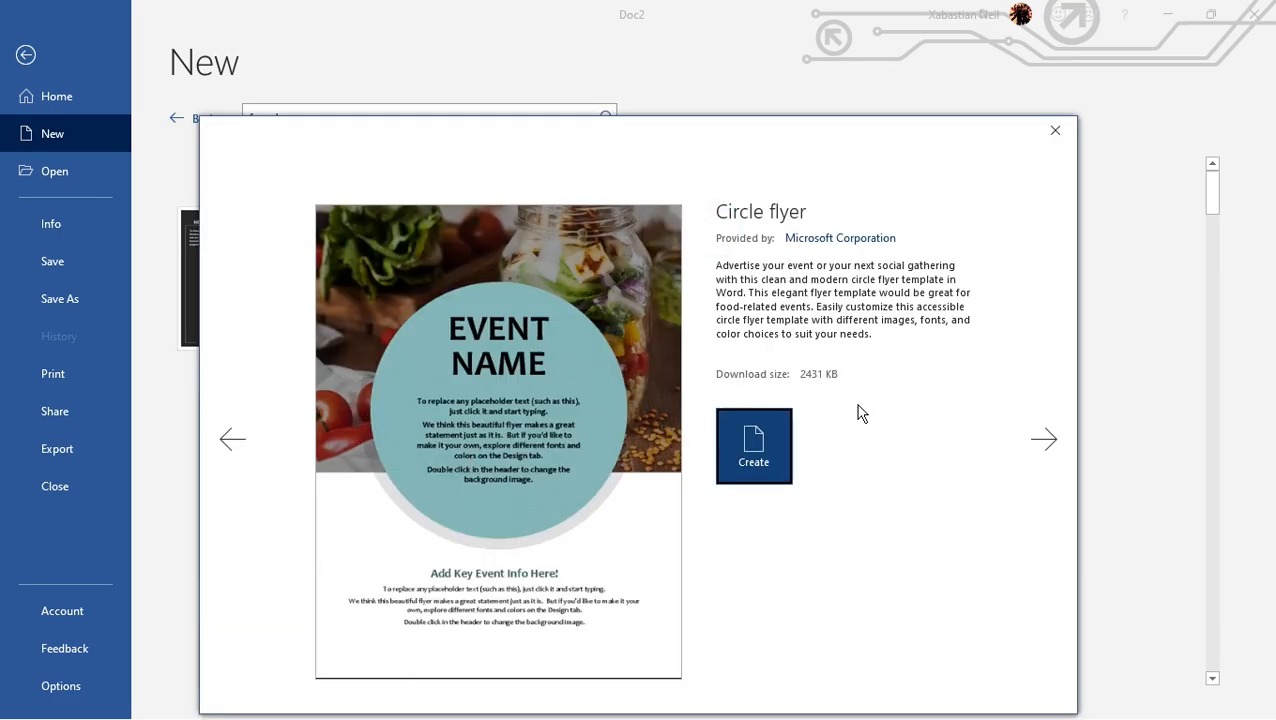
pyautogui.click(752, 443)
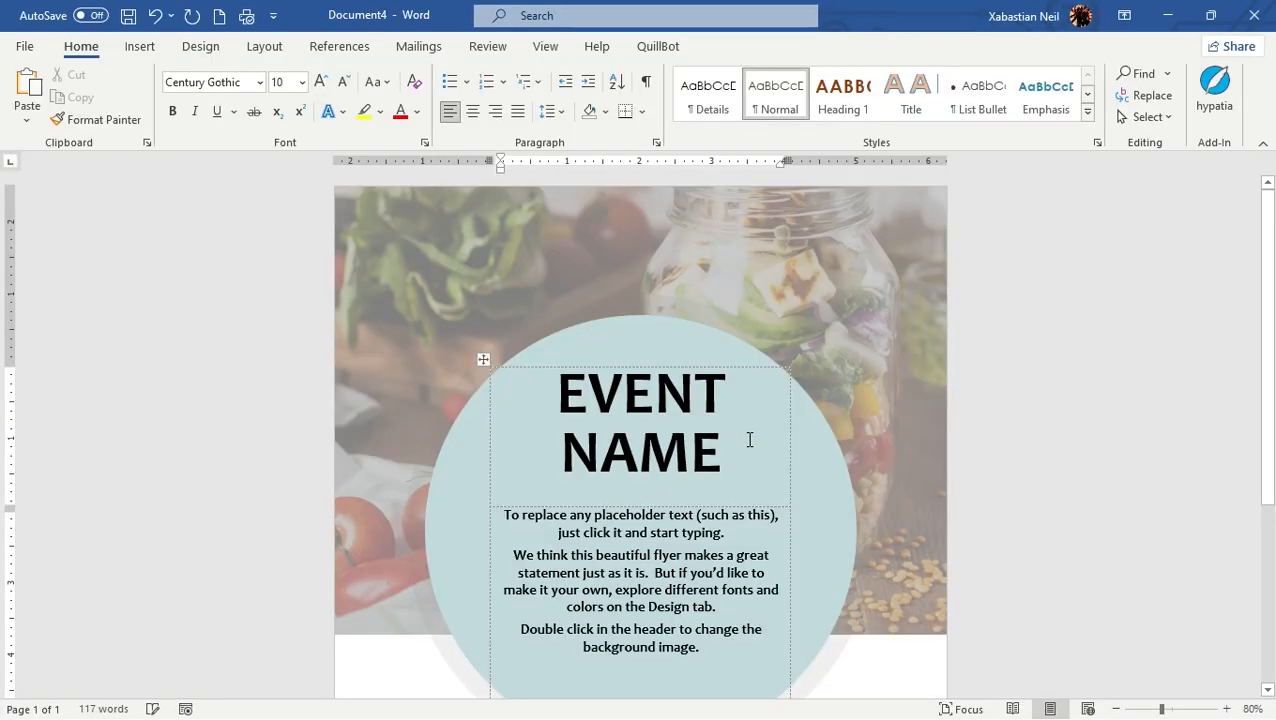
pyautogui.scroll(-3, 750, 440)
pyautogui.click(107, 402)
# Delete the placeholder description beneath the EVENT NAME title in the flyer's circle
pyautogui.click(751, 463)
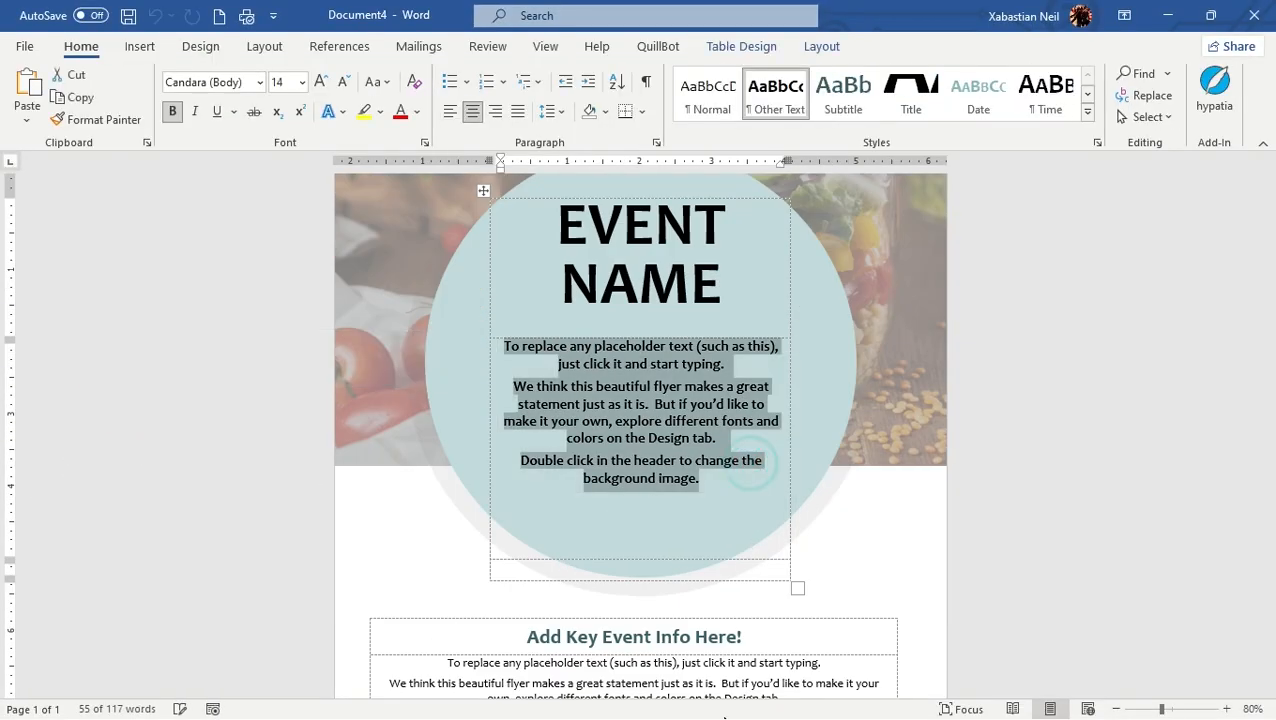
pyautogui.click(716, 487)
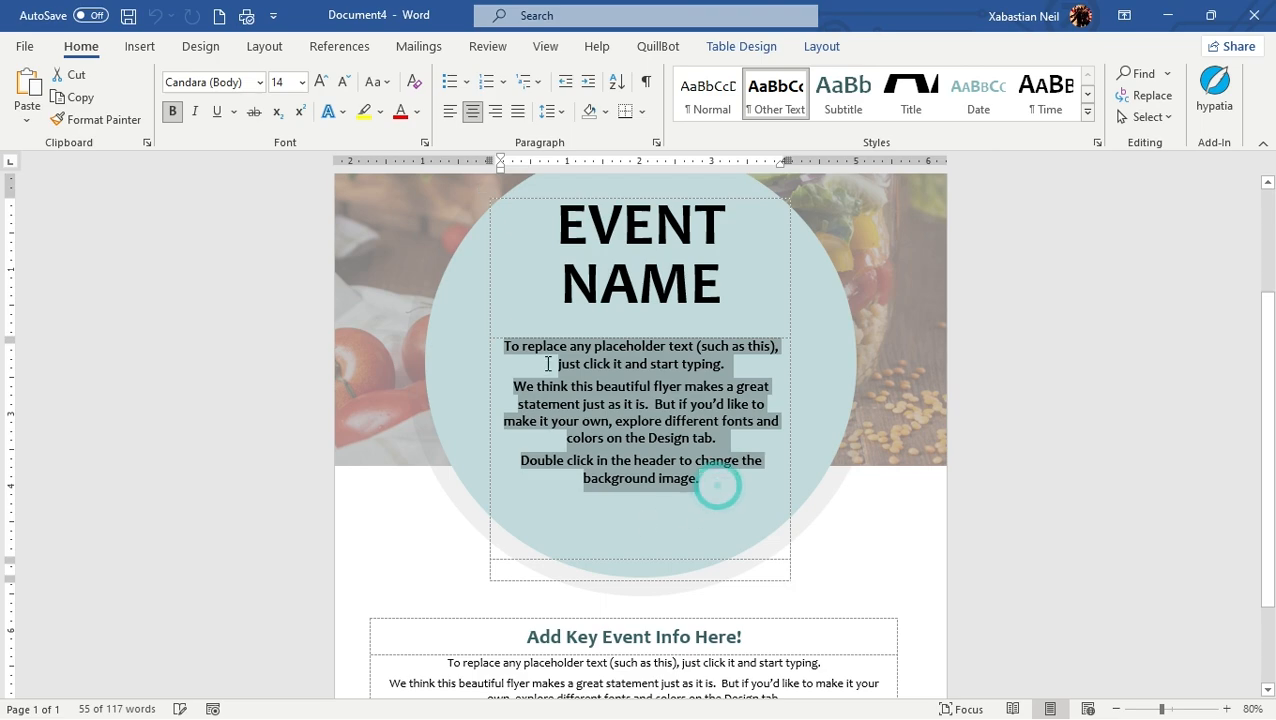
pyautogui.press('Delete')
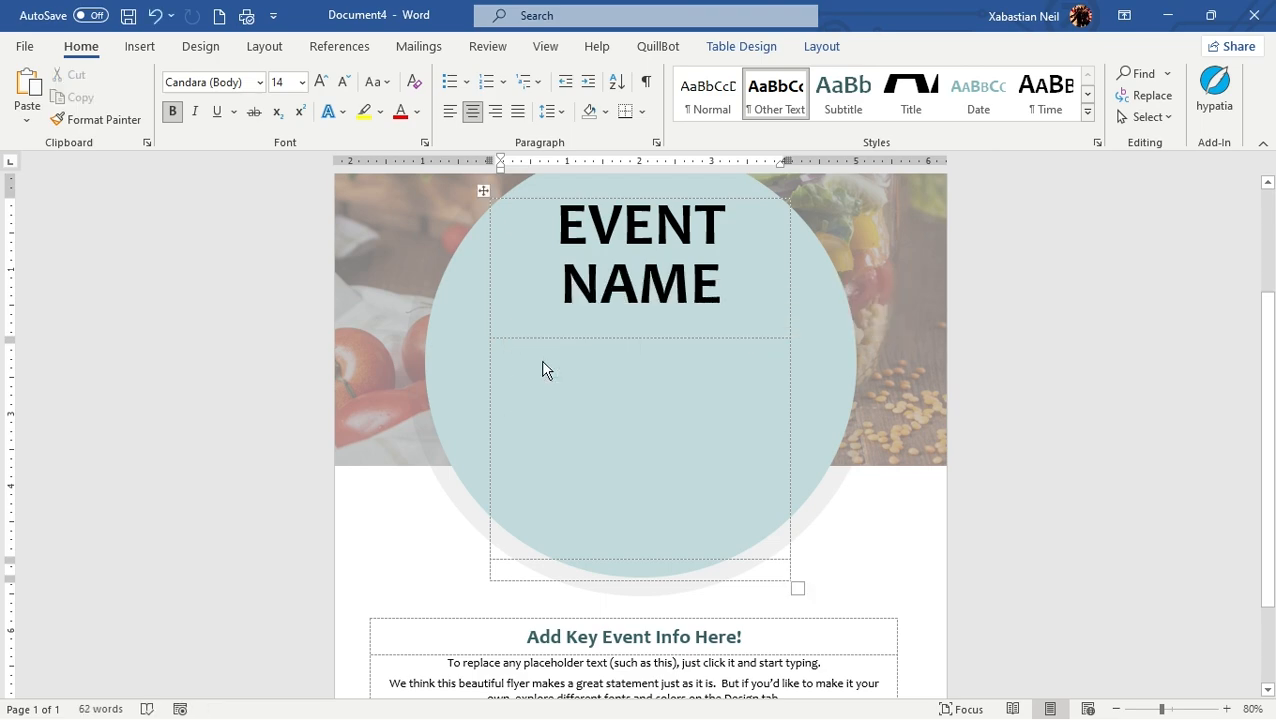
# Enter the description "A gathering with friends and family" beneath the EVENT NAME title in the flyer's circle
pyautogui.write('A gather')
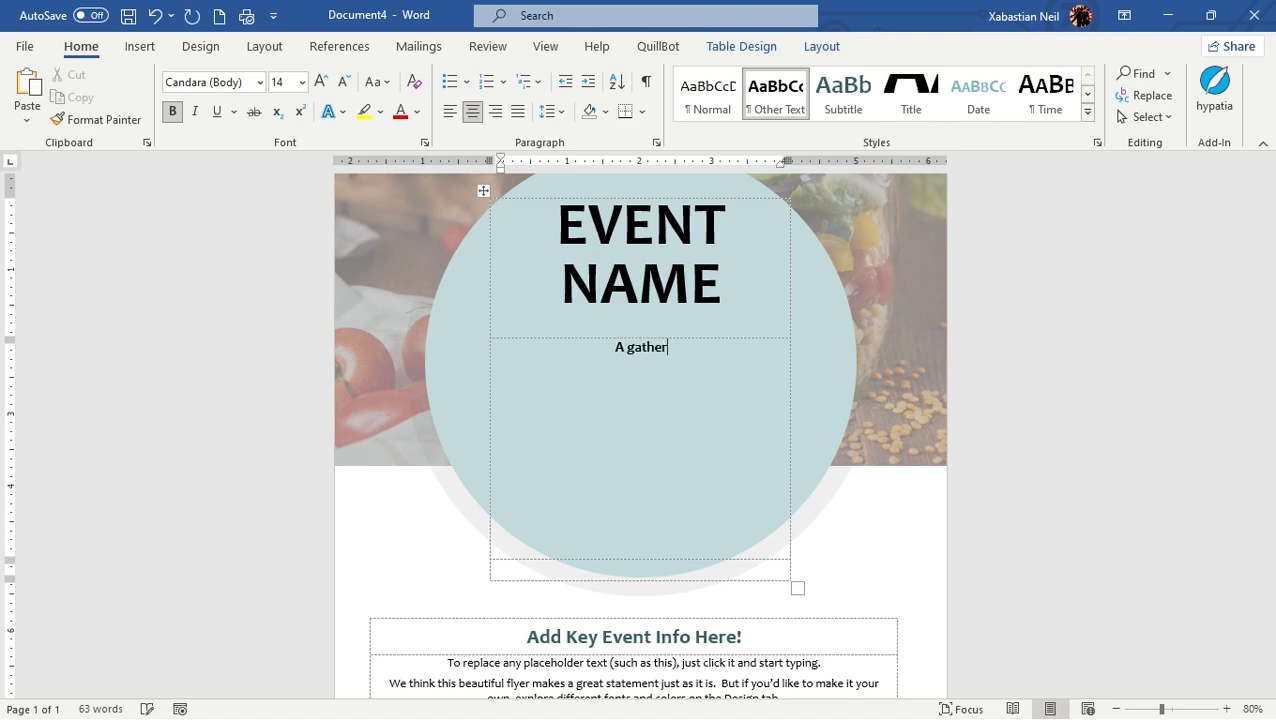
pyautogui.write('ing with frien')
pyautogui.write('fs')
pyautogui.press('BackSpace')
pyautogui.press('BackSpace')
pyautogui.write('ds an')
pyautogui.press('BackSpace')
pyautogui.press('BackSpace')
pyautogui.write('anhd')
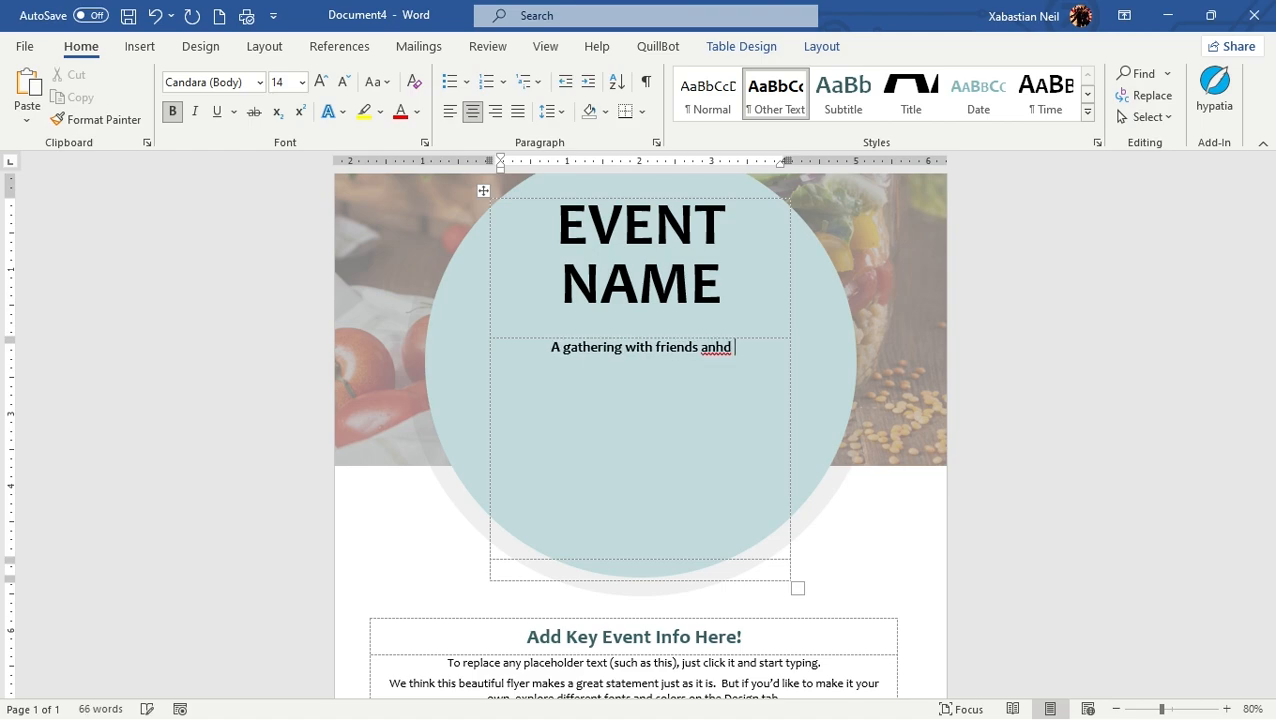
pyautogui.press('BackSpace')
pyautogui.press('BackSpace')
pyautogui.press('BackSpace')
pyautogui.write('d famil')
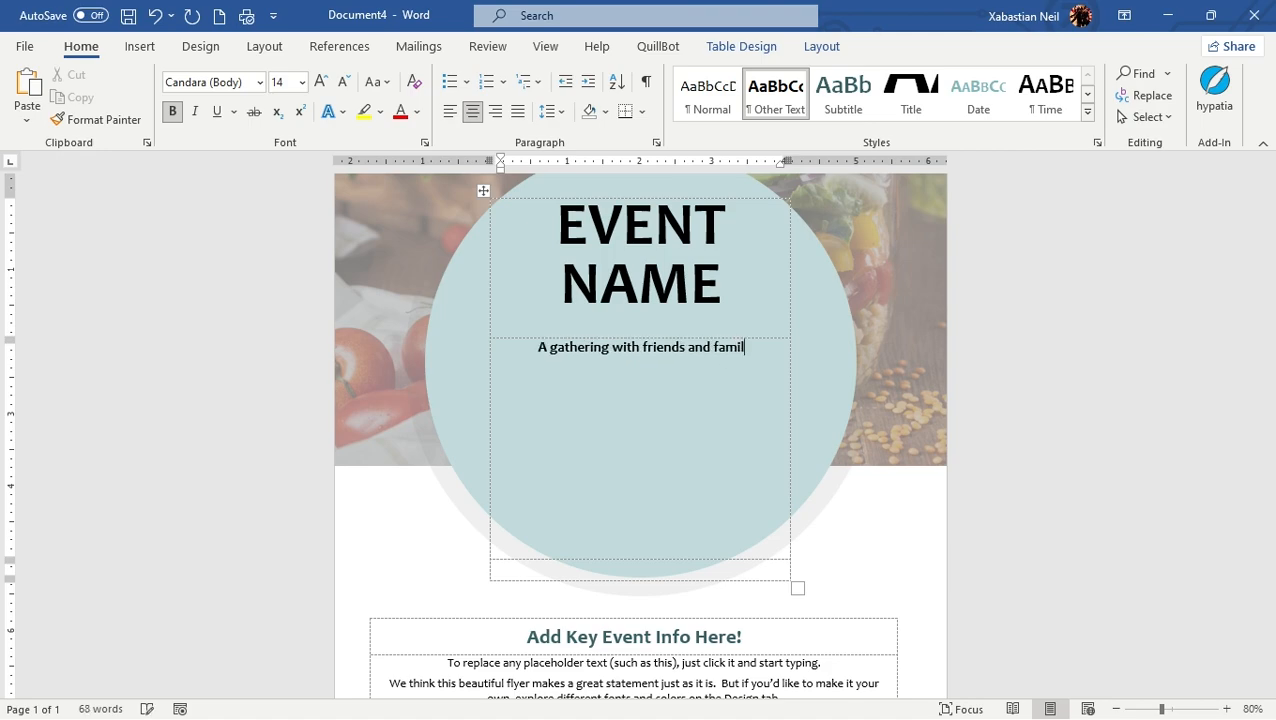
pyautogui.write('y atr')
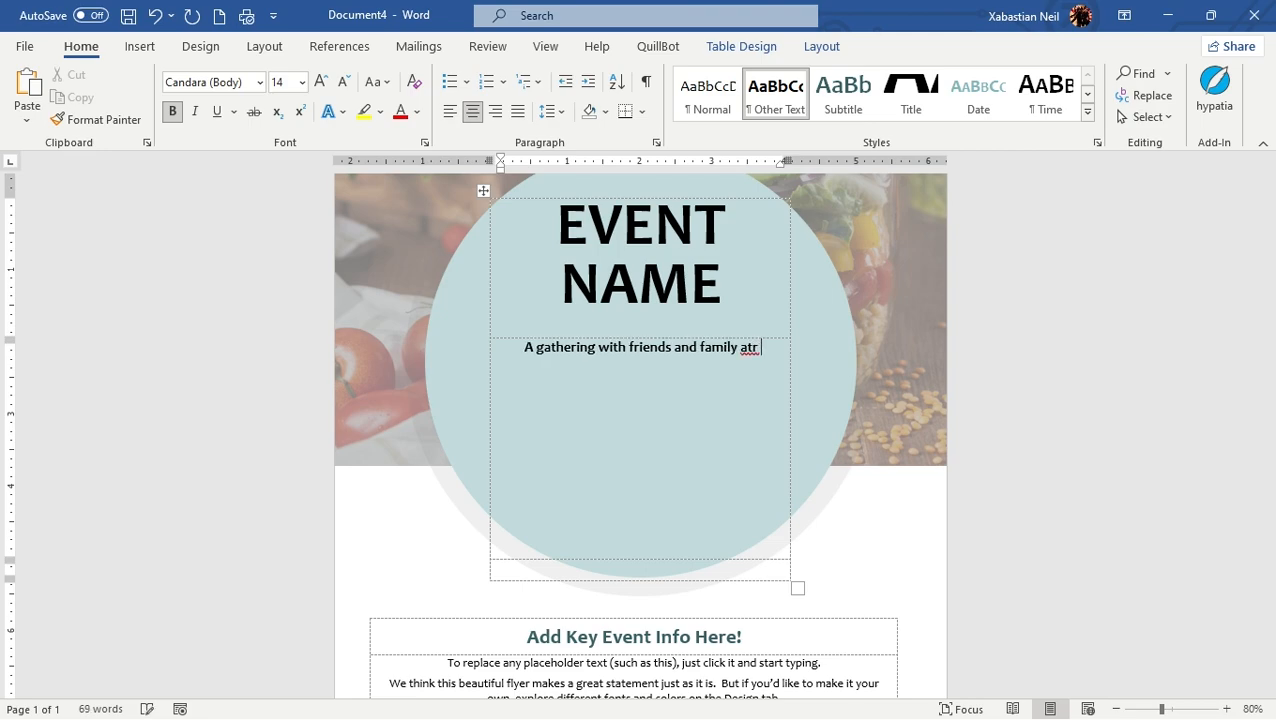
# Complete the description with "at Greenwich" and add the line "On 17th oct" below it
pyautogui.press('BackSpace')
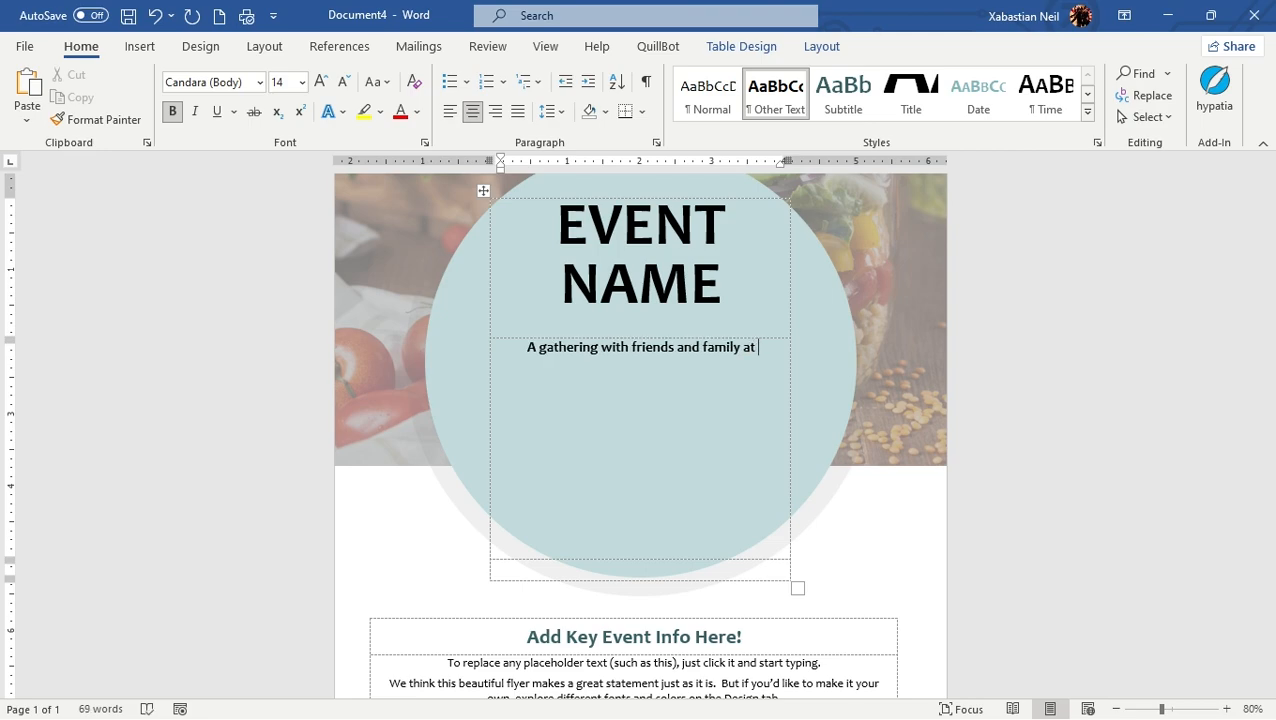
pyautogui.write('Gree')
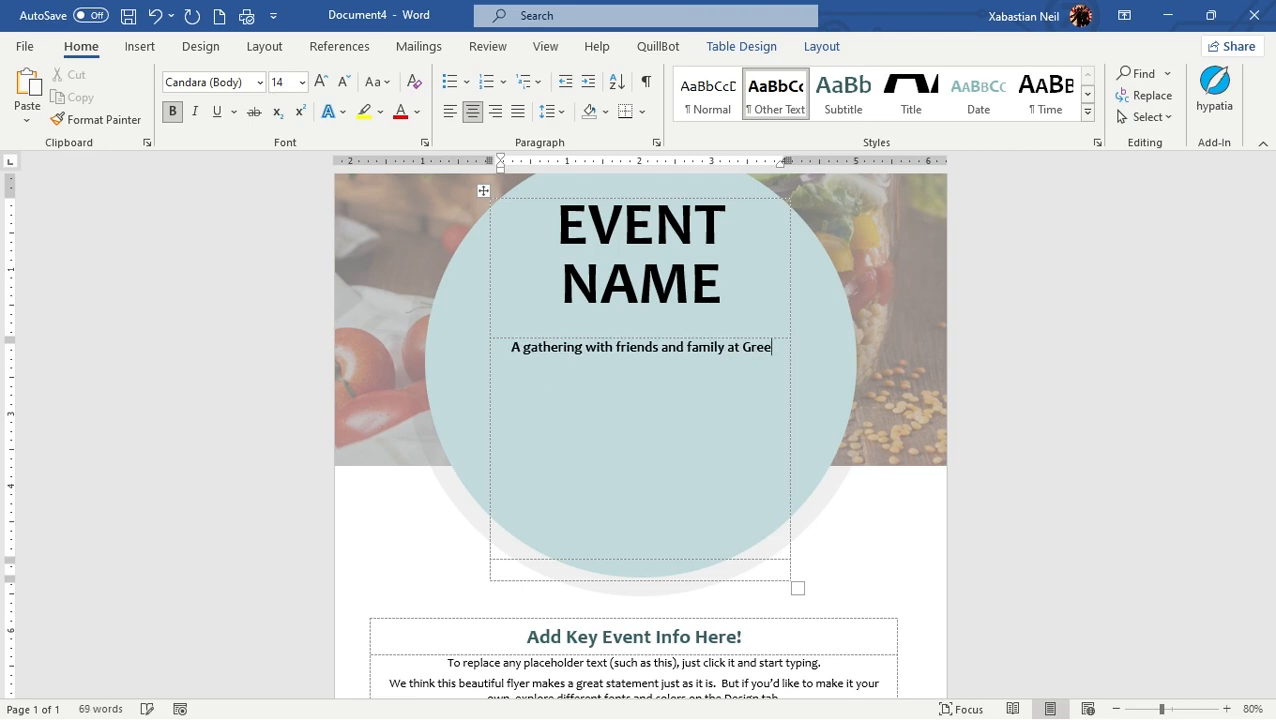
pyautogui.write('nwich')
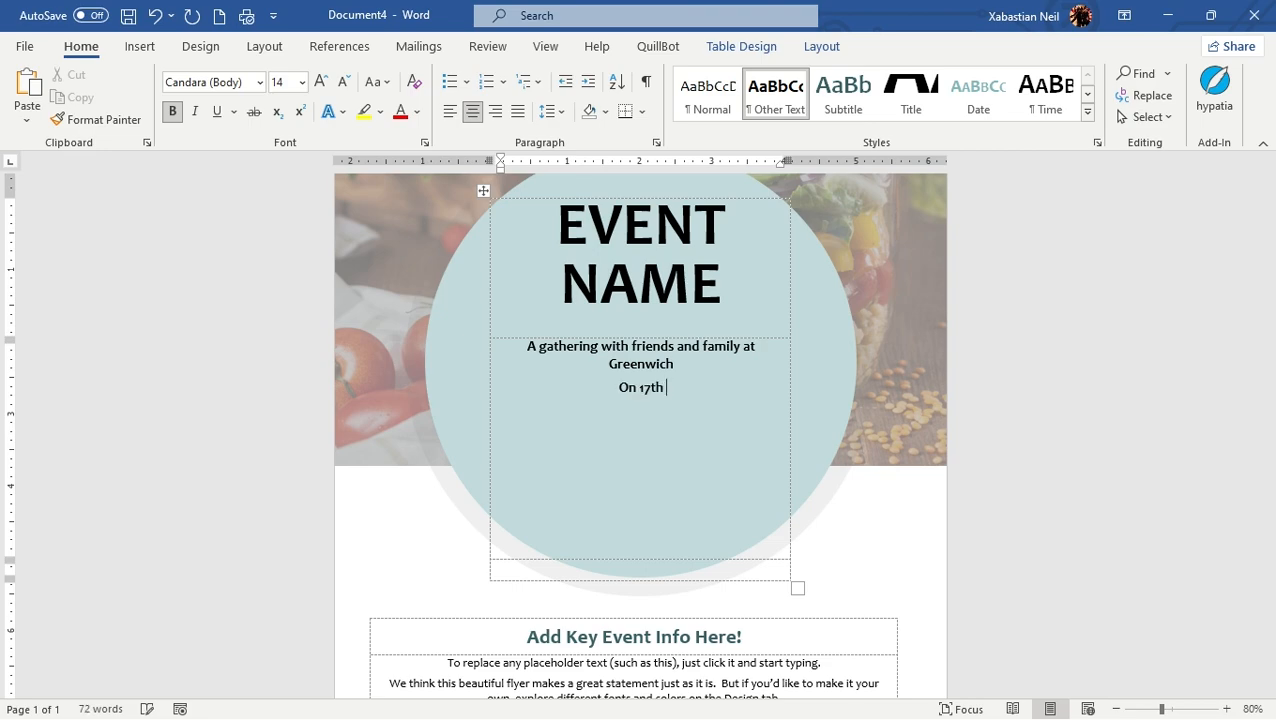
pyautogui.write('oct')
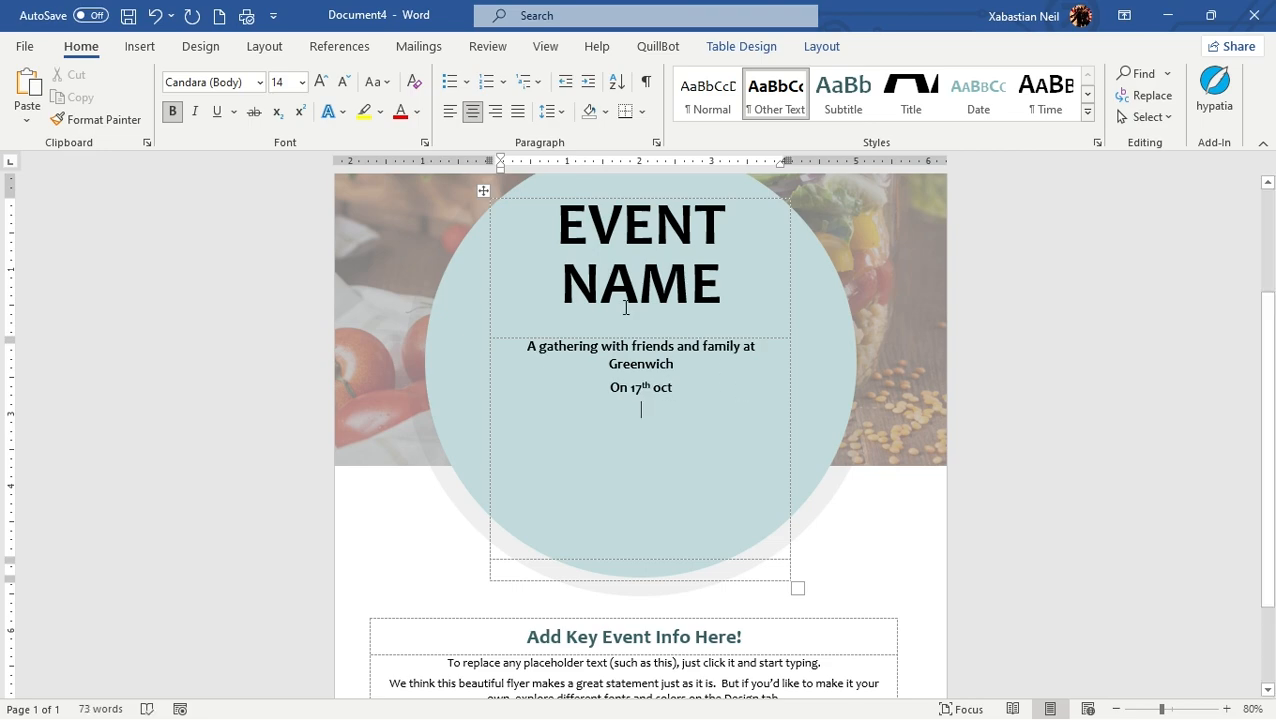
# Replace the EVENT NAME title in the circle with "SOCAIL GATHERING"
pyautogui.tripleClick(752, 288)
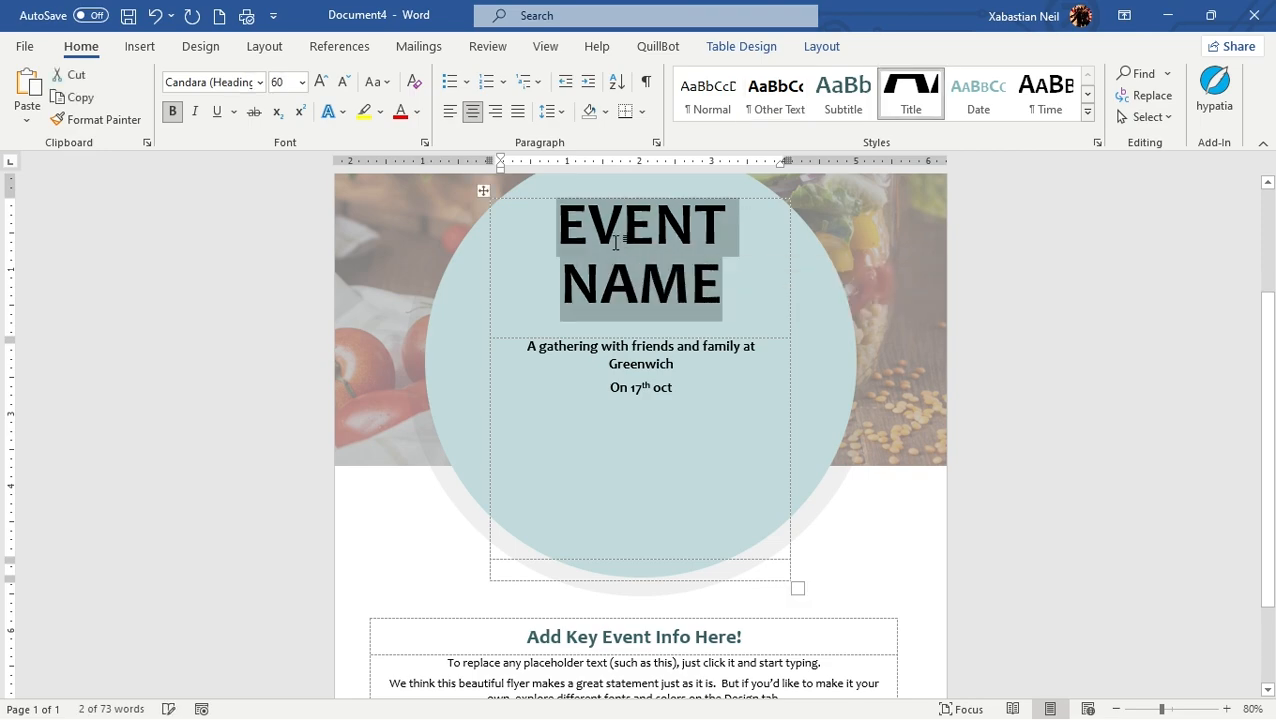
pyautogui.press('Delete')
pyautogui.write('SOCAIL ')
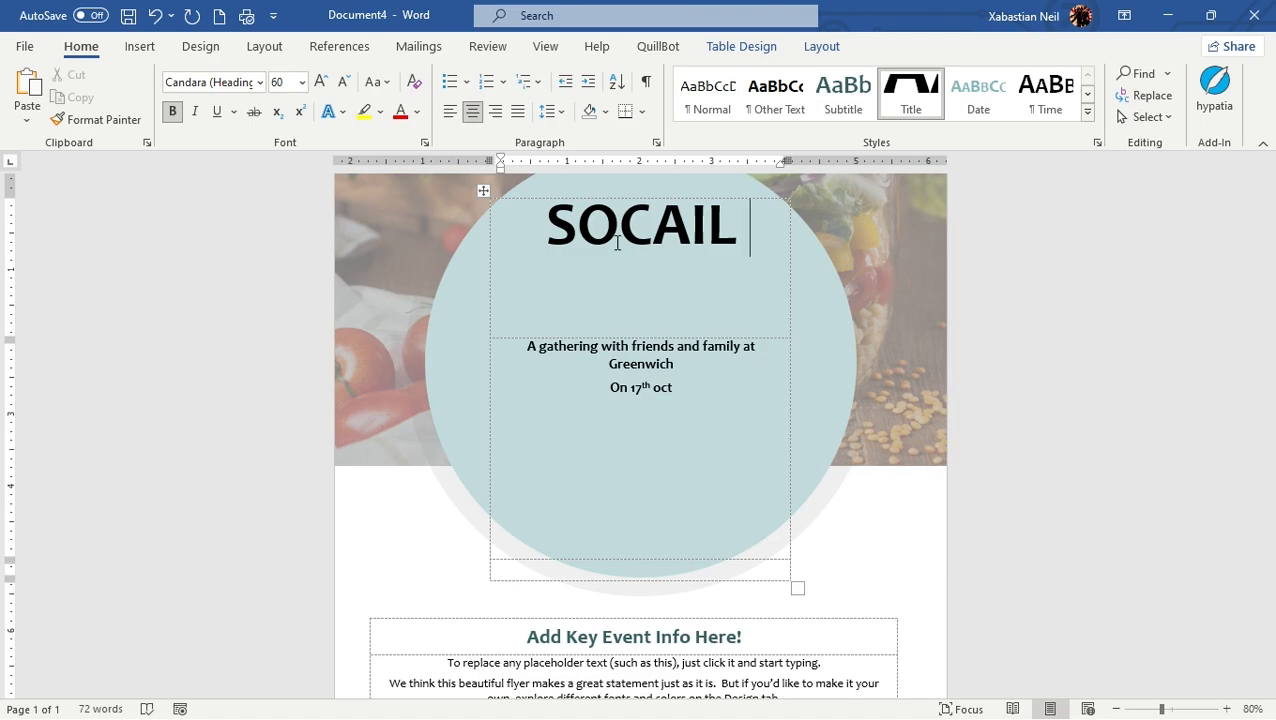
pyautogui.write('GATHGE')
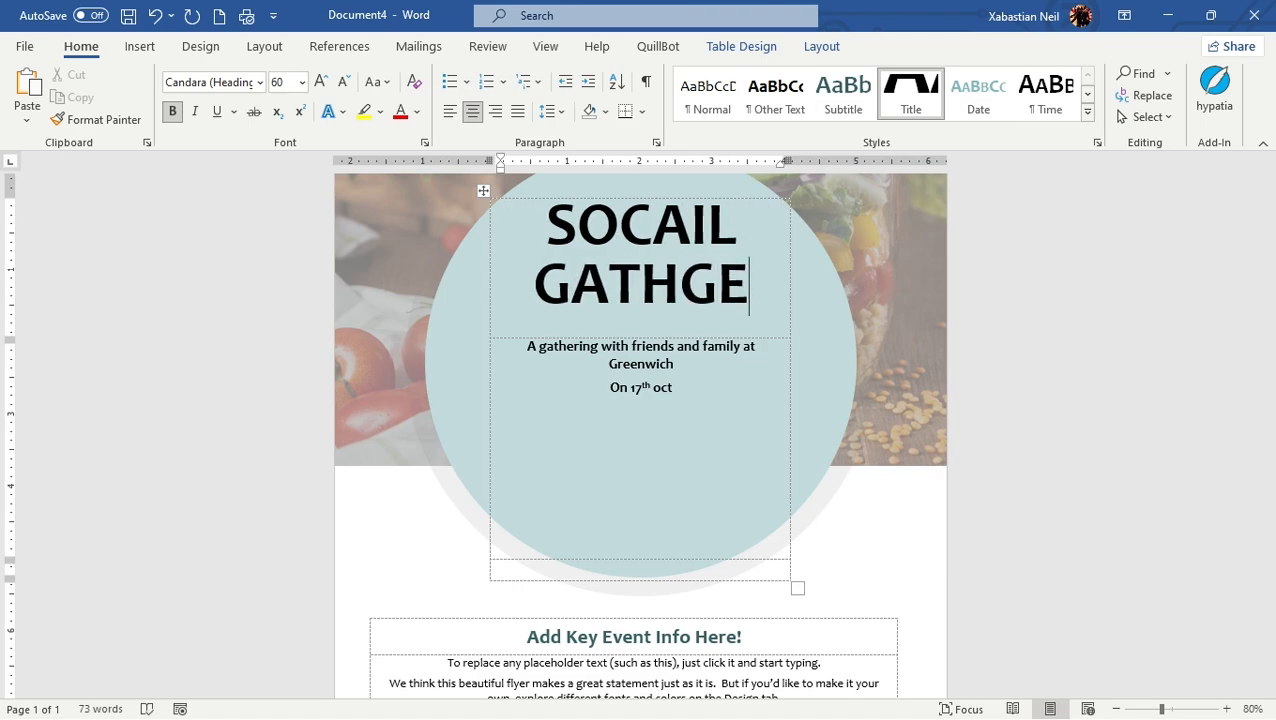
pyautogui.press('BackSpace')
pyautogui.press('BackSpace')
pyautogui.write('ERING')
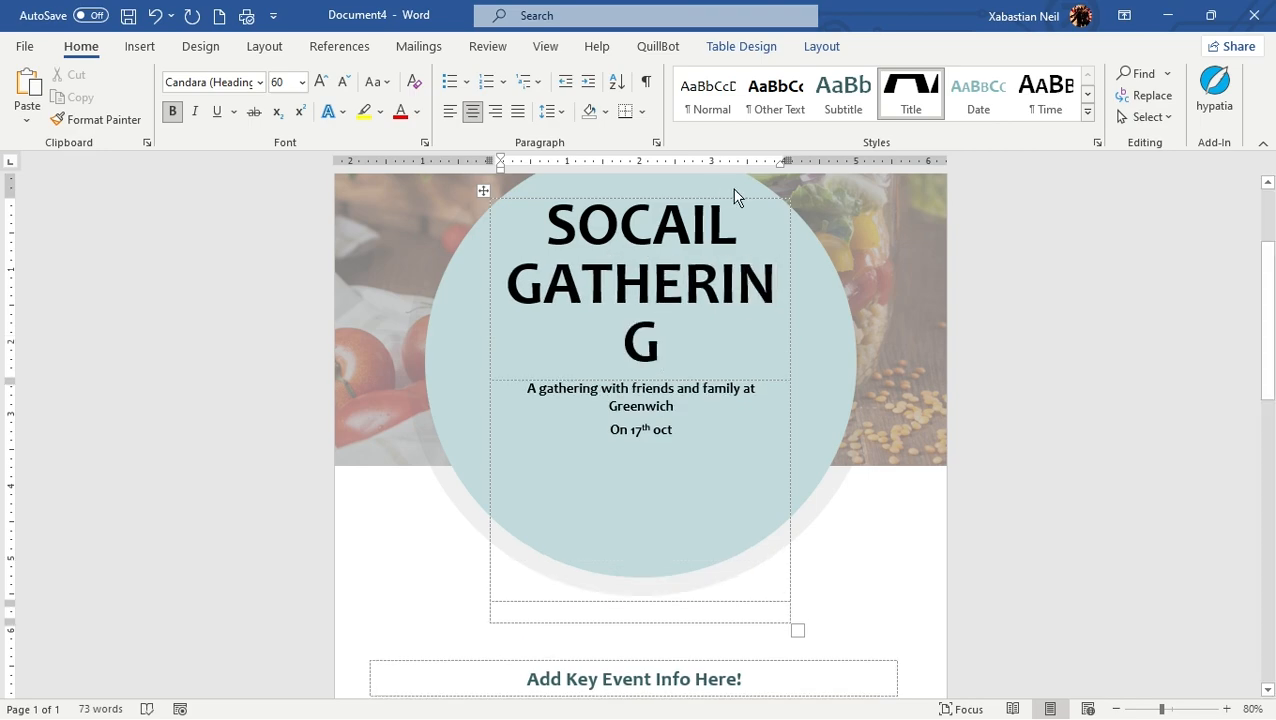
# Reduce the font size of the SOCAIL GATHERING title to 48
pyautogui.moveTo(537, 226); pyautogui.dragTo(663, 331)
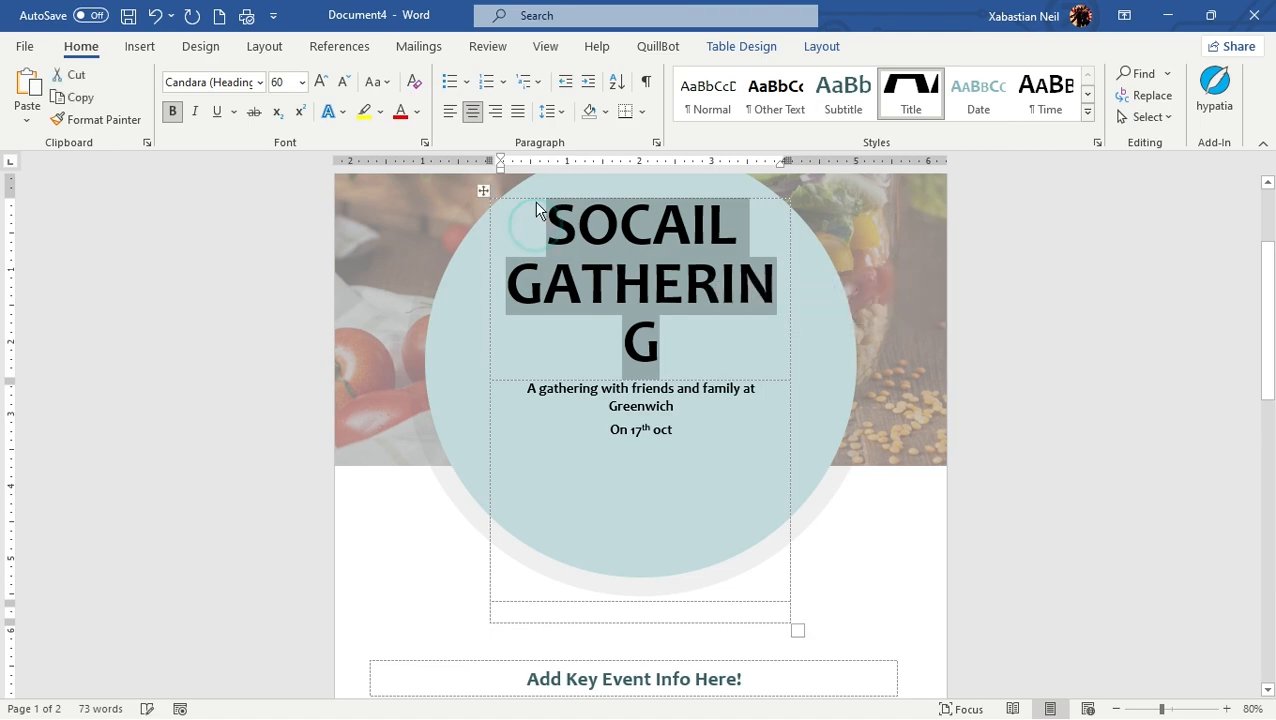
pyautogui.click(345, 84)
pyautogui.click(345, 84)
pyautogui.click(985, 330)
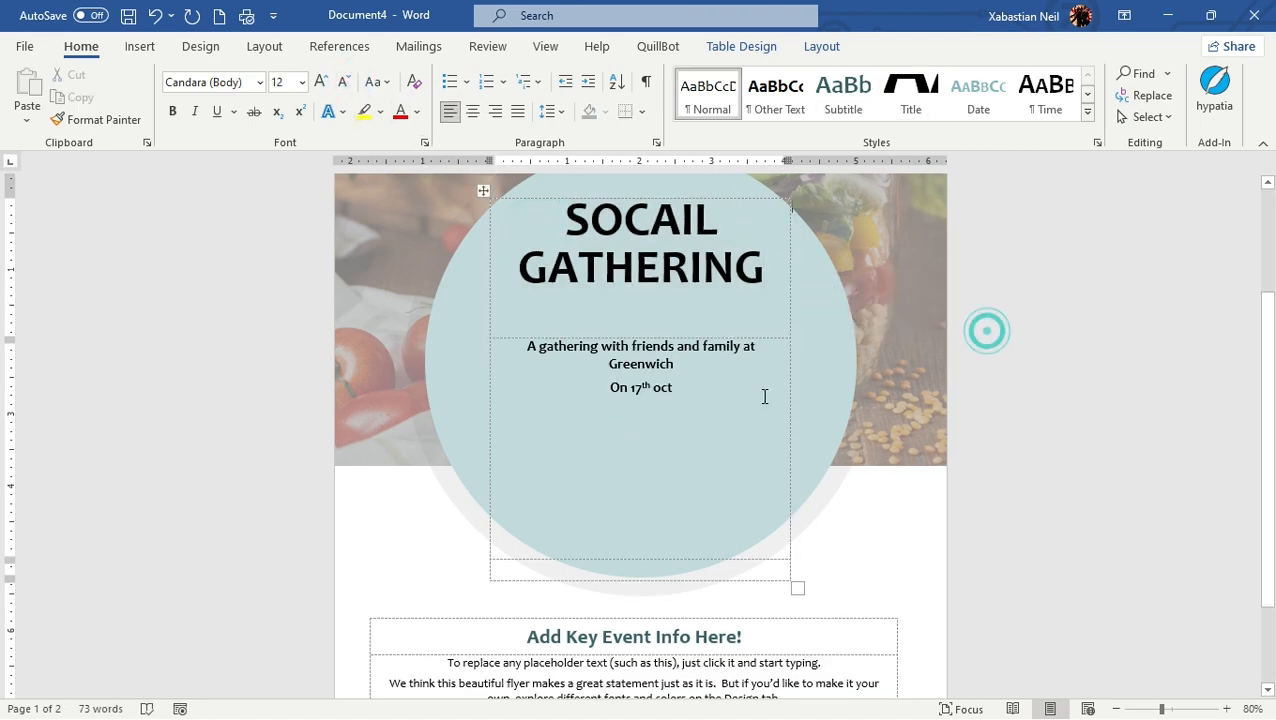
pyautogui.scroll(-2, 795, 456)
pyautogui.scroll(3, 1058, 548)
pyautogui.click(1208, 486)
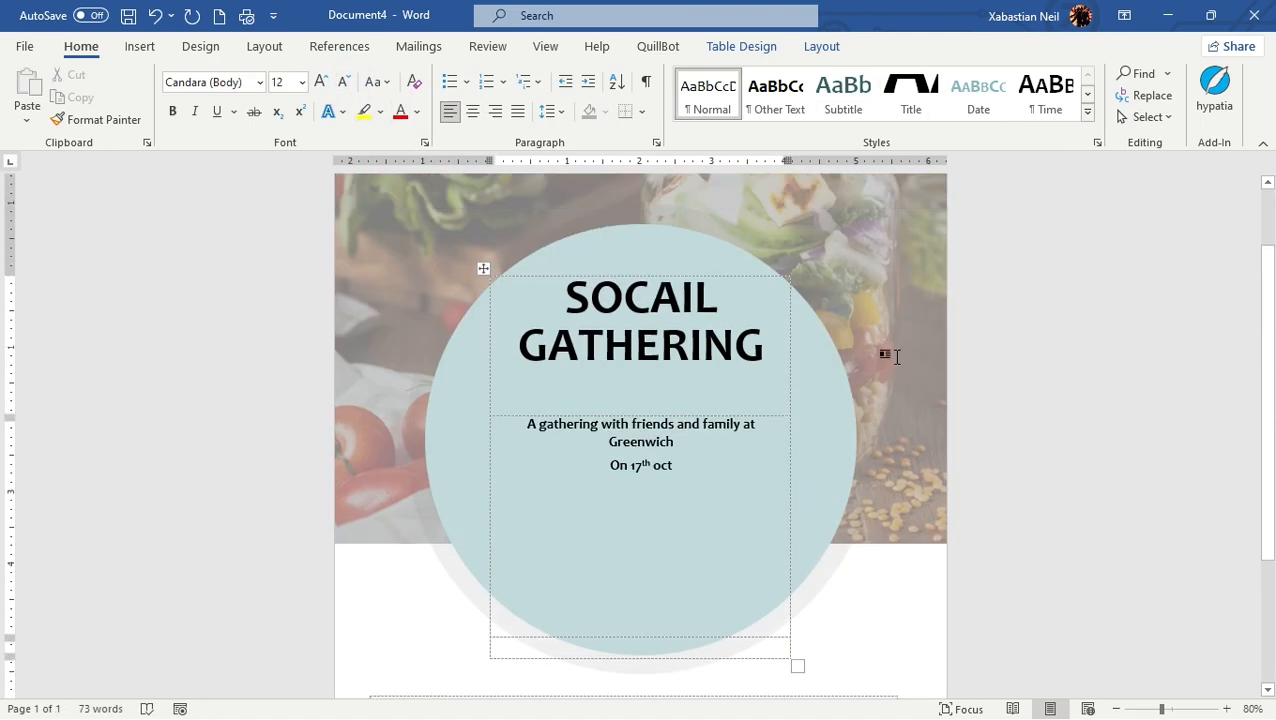
# Delete all the placeholder paragraphs beneath the "Add Key Event Info Here!" heading
pyautogui.scroll(-3, 865, 316)
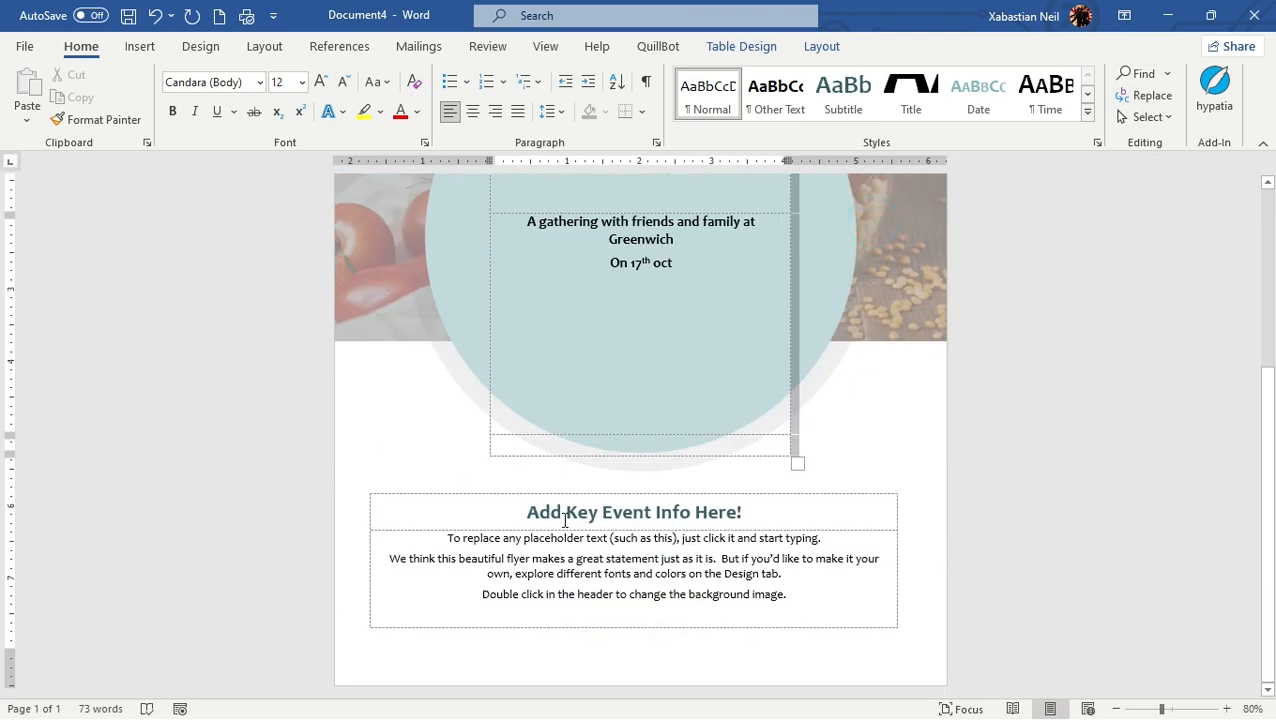
pyautogui.click(588, 544)
pyautogui.click(838, 611)
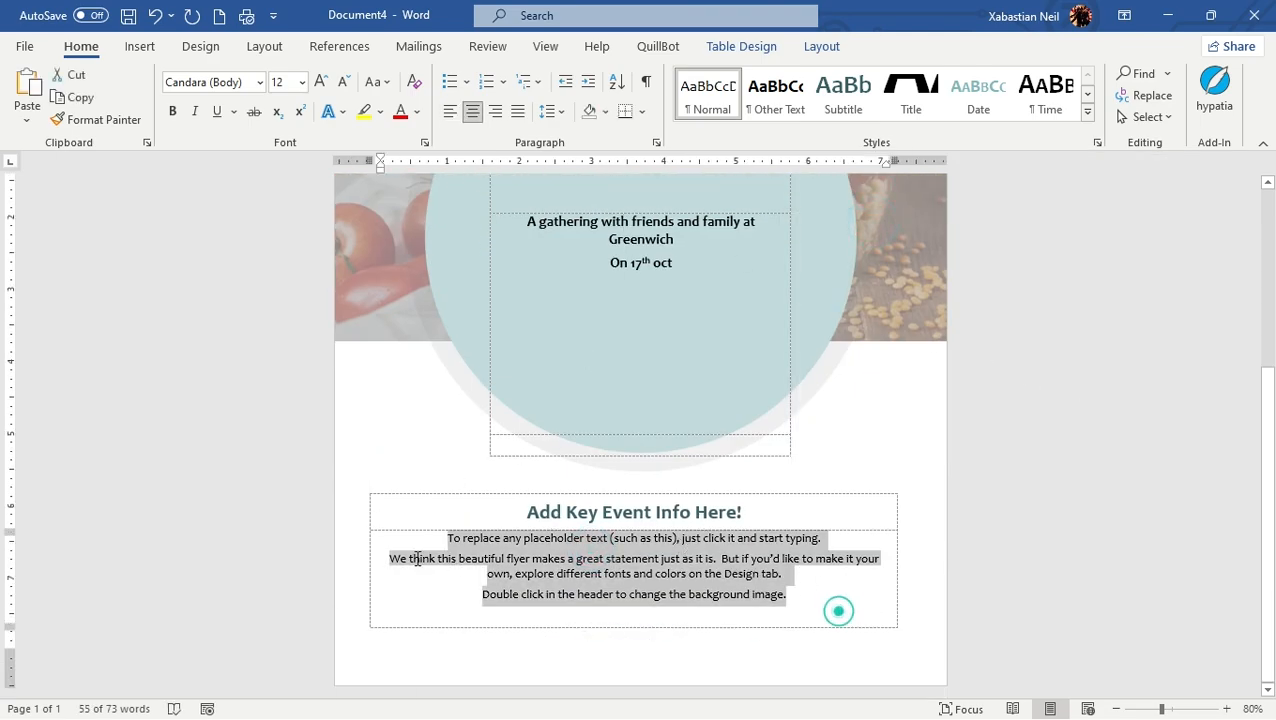
pyautogui.press('Delete')
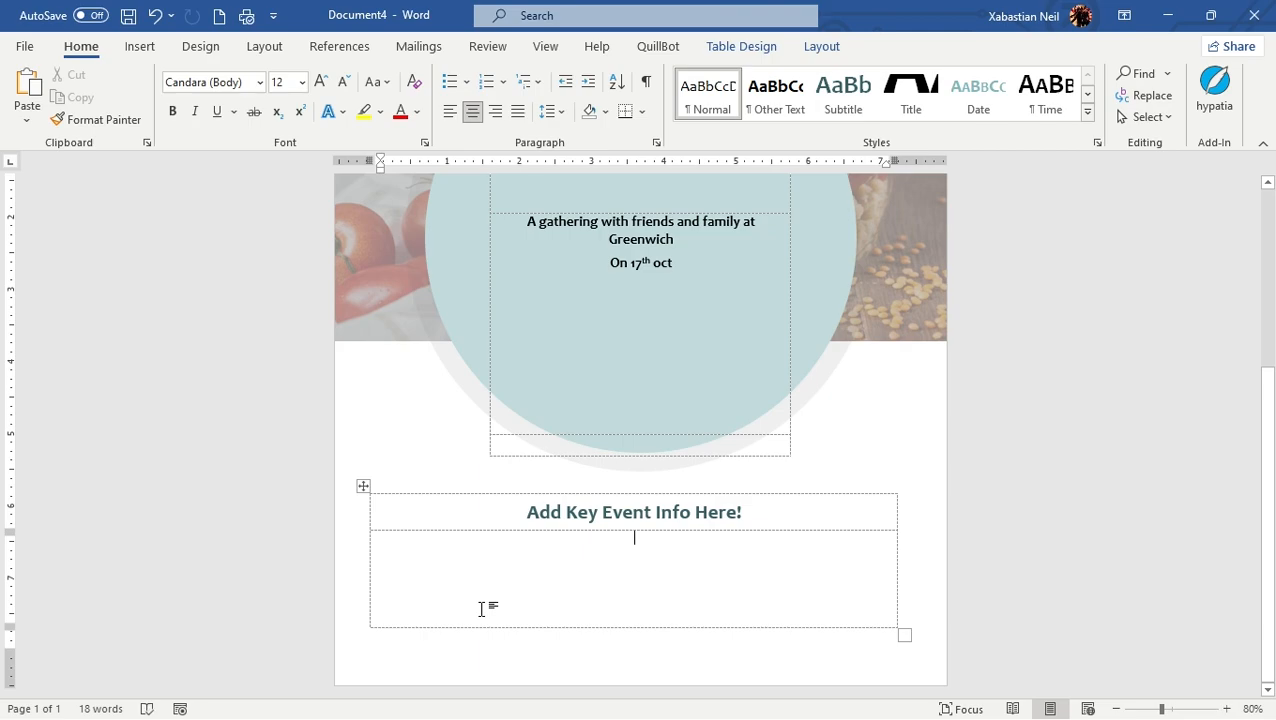
# Enter "Marriage" as the event details beneath the "Add Key Event Info Here!" heading
pyautogui.write('sdfjhdsfjhdf')
pyautogui.press('BackSpace')
pyautogui.press('BackSpace')
pyautogui.press('BackSpace')
pyautogui.press('BackSpace')
pyautogui.press('BackSpace')
pyautogui.press('BackSpace')
pyautogui.press('BackSpace')
pyautogui.press('BackSpace')
pyautogui.press('BackSpace')
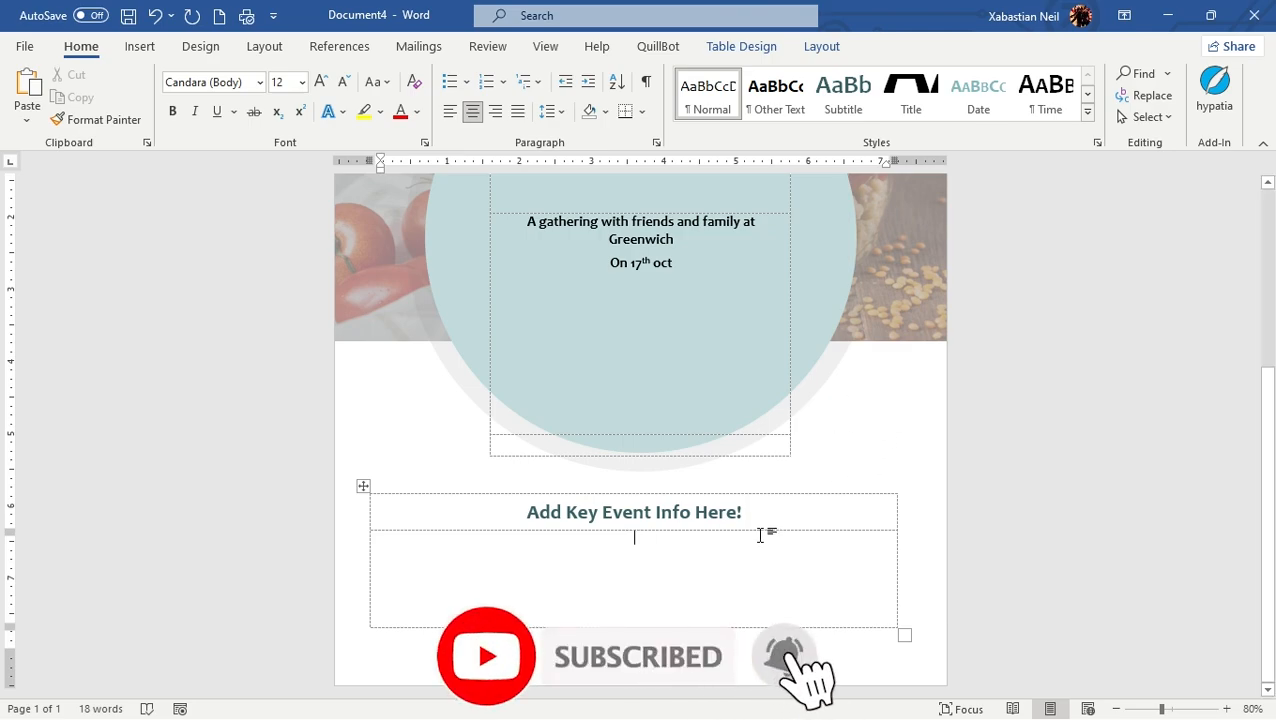
pyautogui.write('Ma')
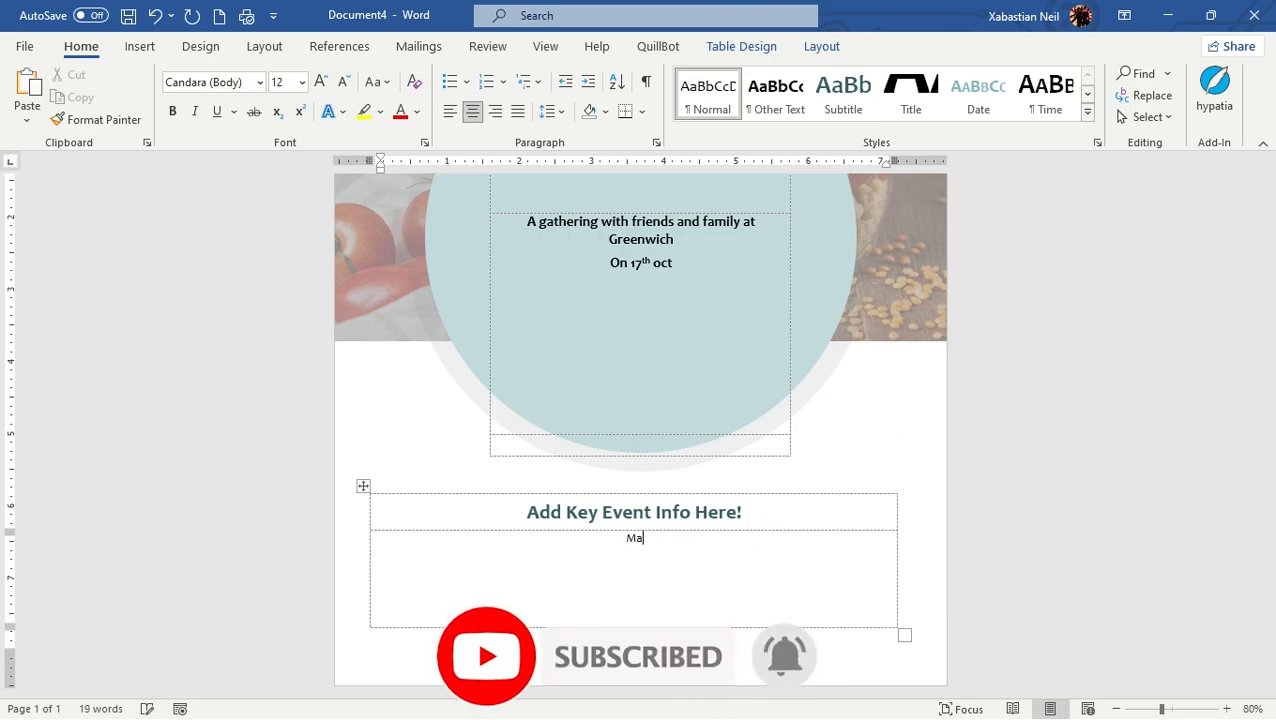
pyautogui.write('rriage')
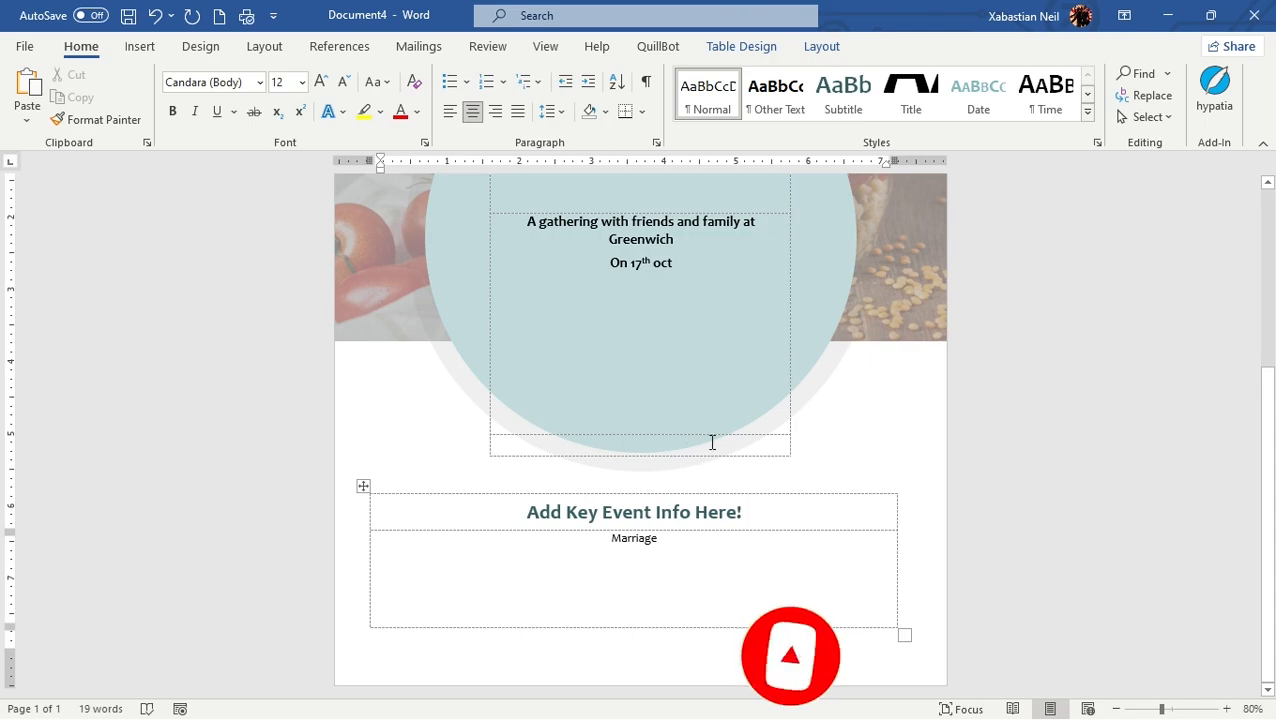
# Delete the "Add Key Event Info Here!" heading text from the box below the circle
pyautogui.click(783, 518)
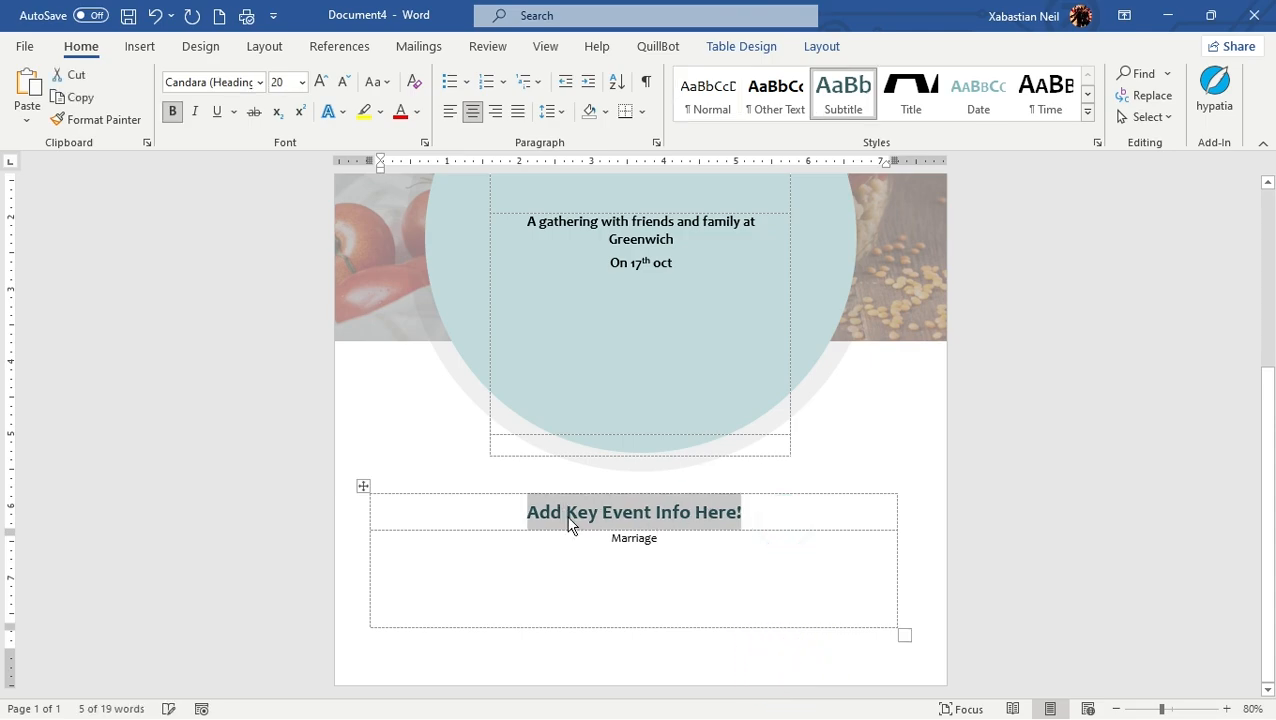
pyautogui.press('BackSpace')
pyautogui.scroll(5, 698, 383)
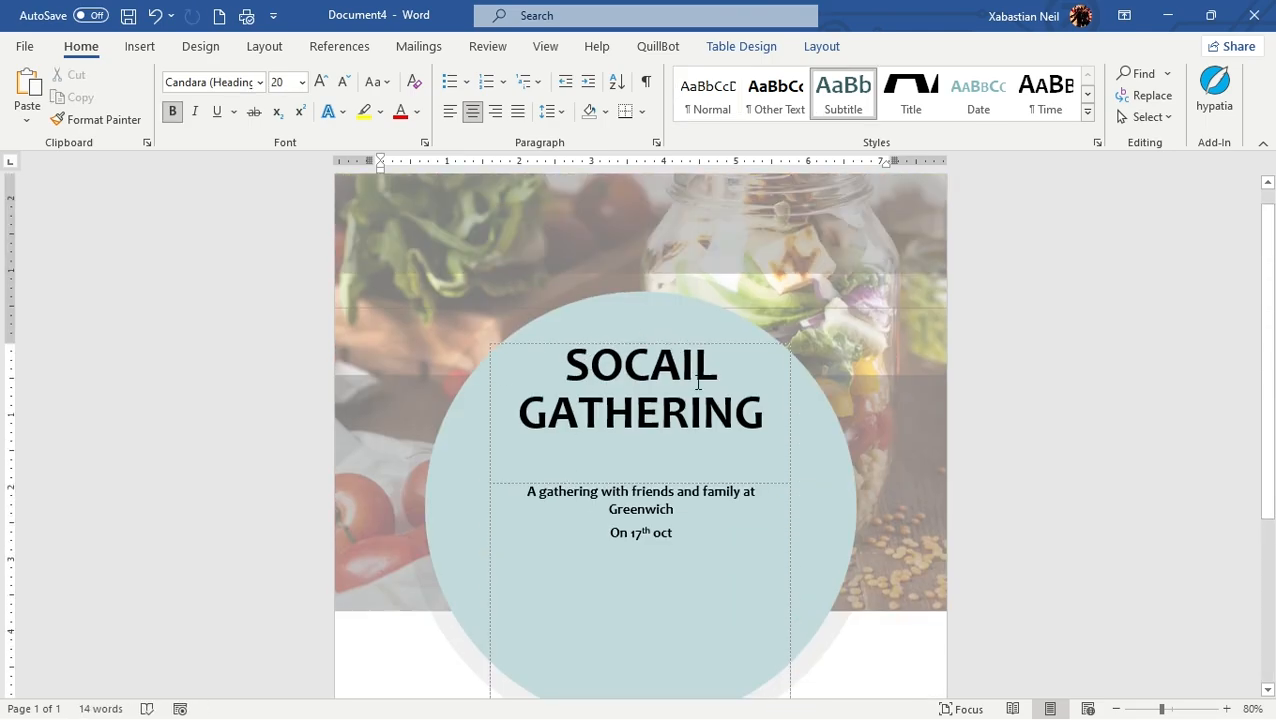
pyautogui.tripleClick(737, 423)
pyautogui.scroll(-5, 711, 470)
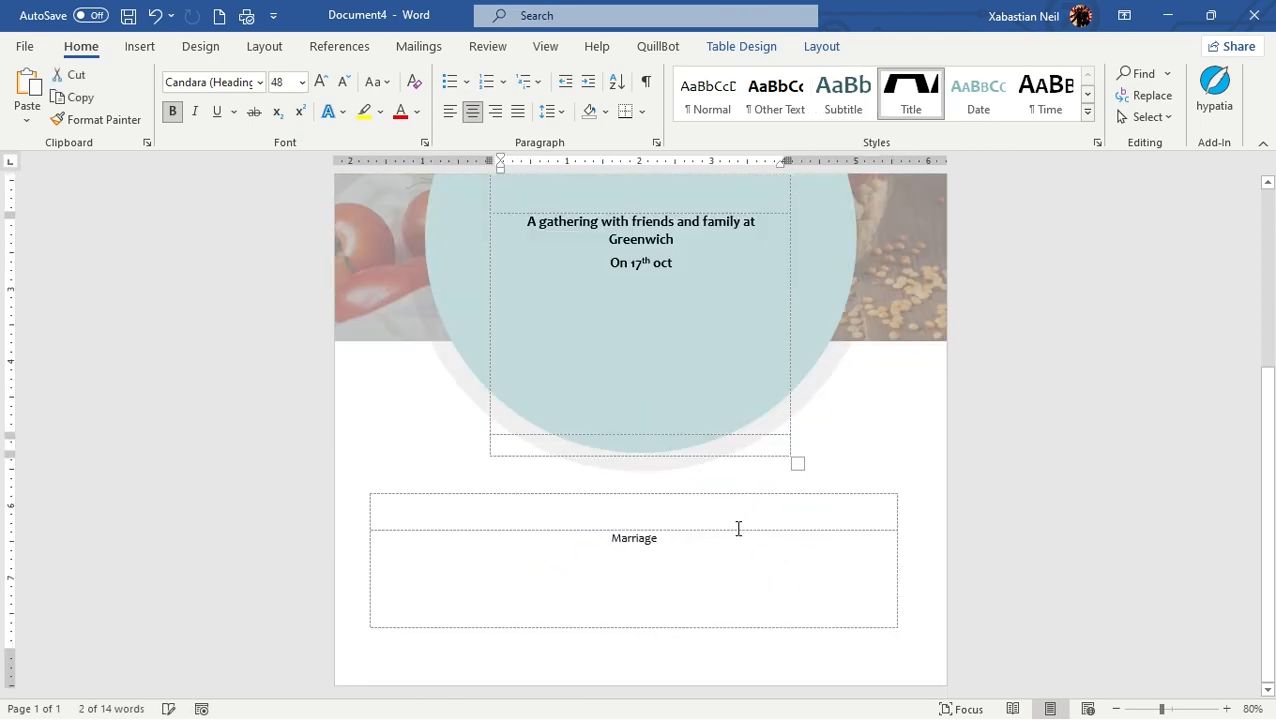
pyautogui.moveTo(688, 550); pyautogui.dragTo(752, 601)
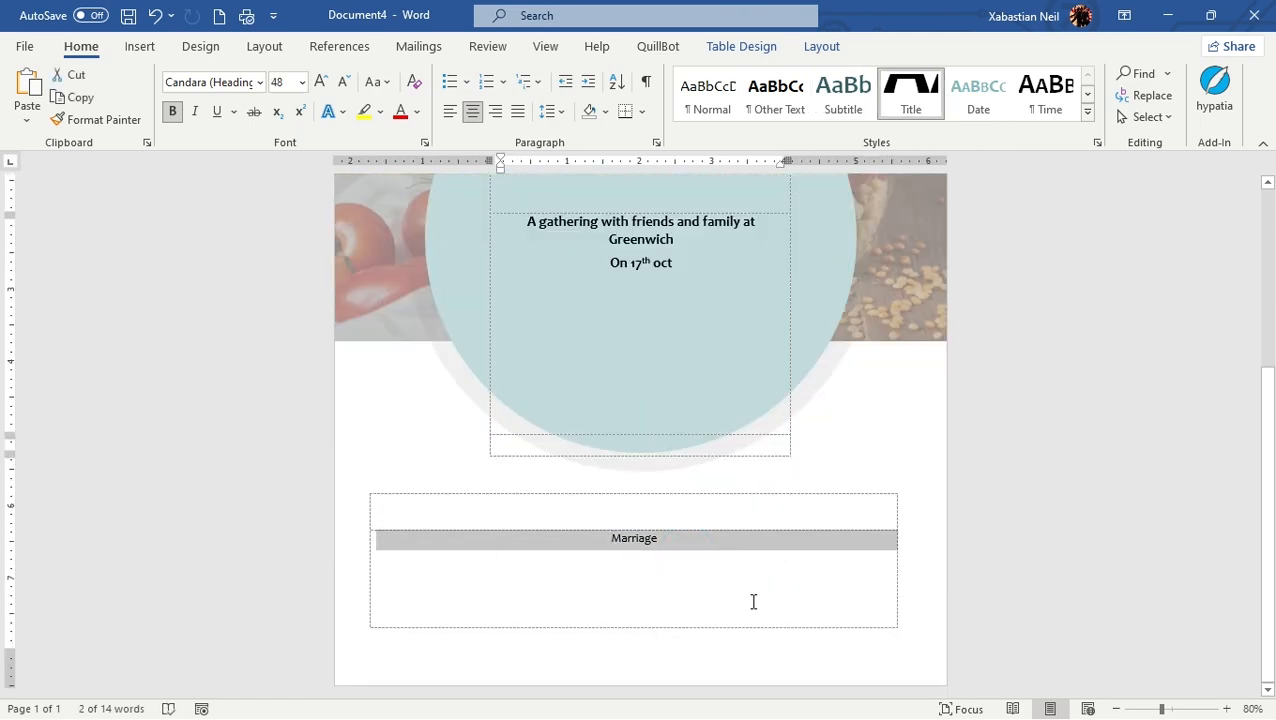
pyautogui.click(688, 565)
pyautogui.scroll(3, 620, 362)
pyautogui.scroll(-3, 756, 530)
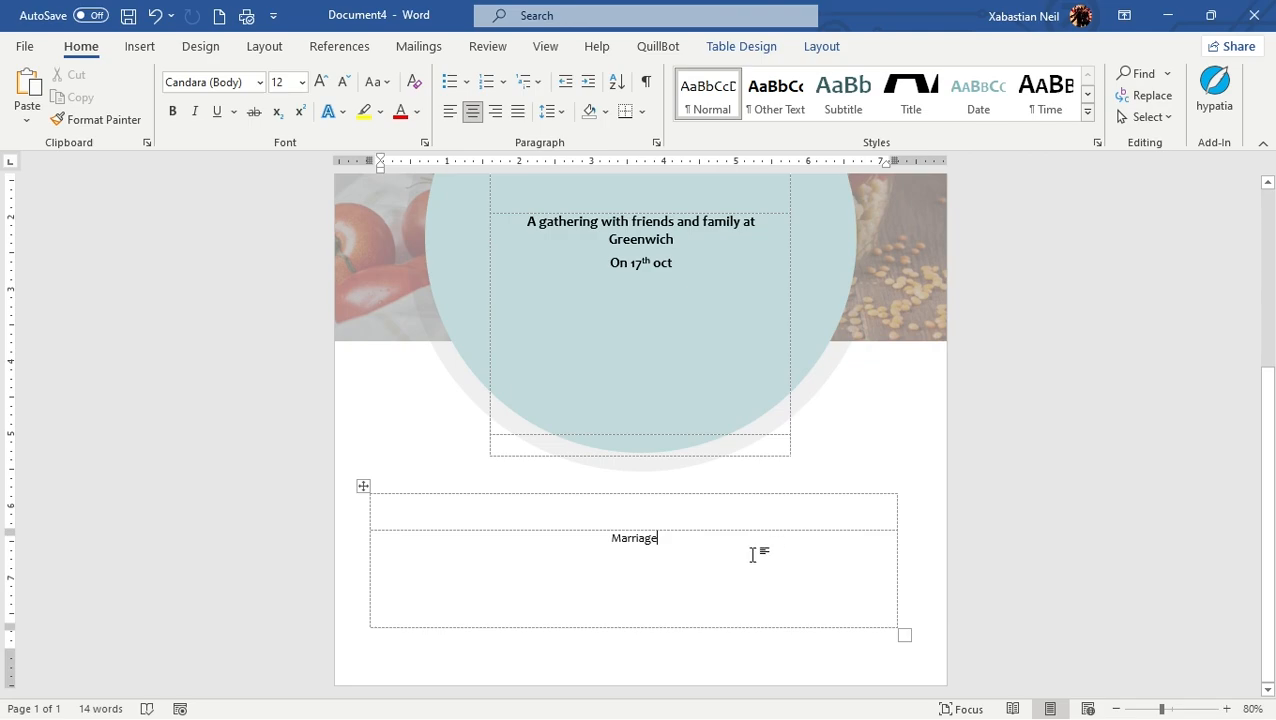
pyautogui.scroll(4, 748, 557)
pyautogui.scroll(-4, 766, 487)
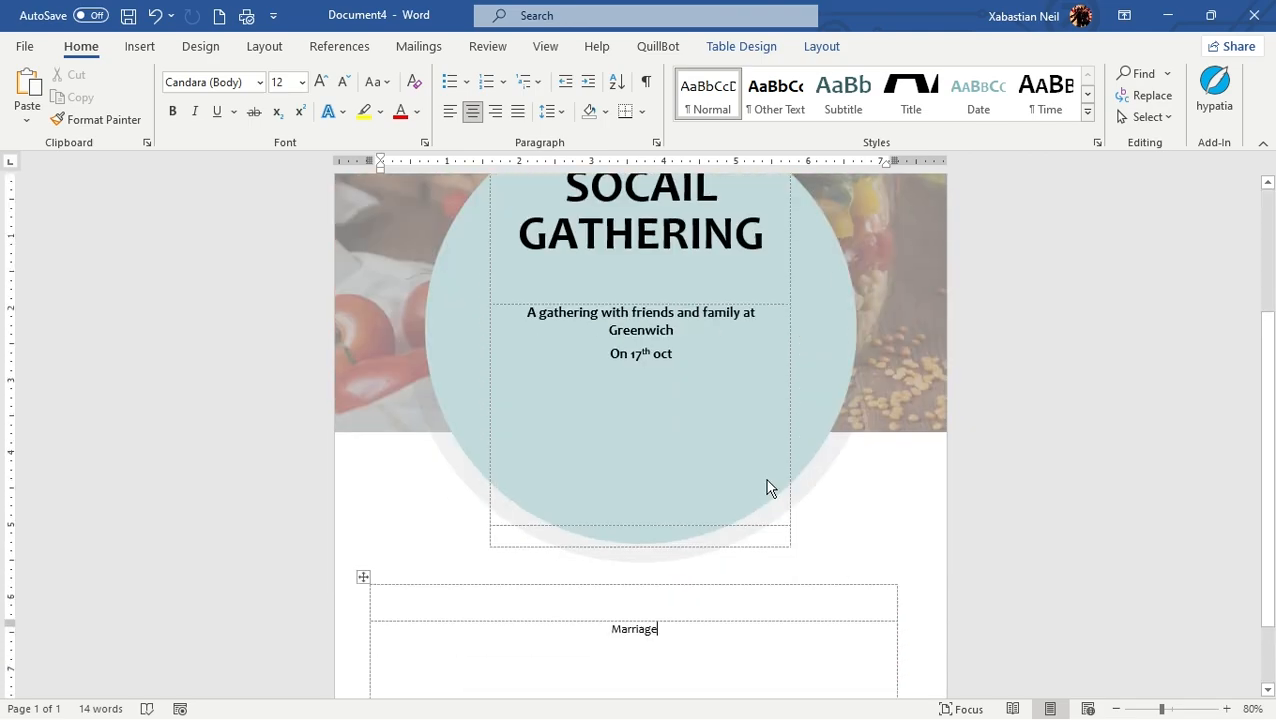
# Replace the word "Marriage" in the event details box with "Get together"
pyautogui.doubleClick(688, 542)
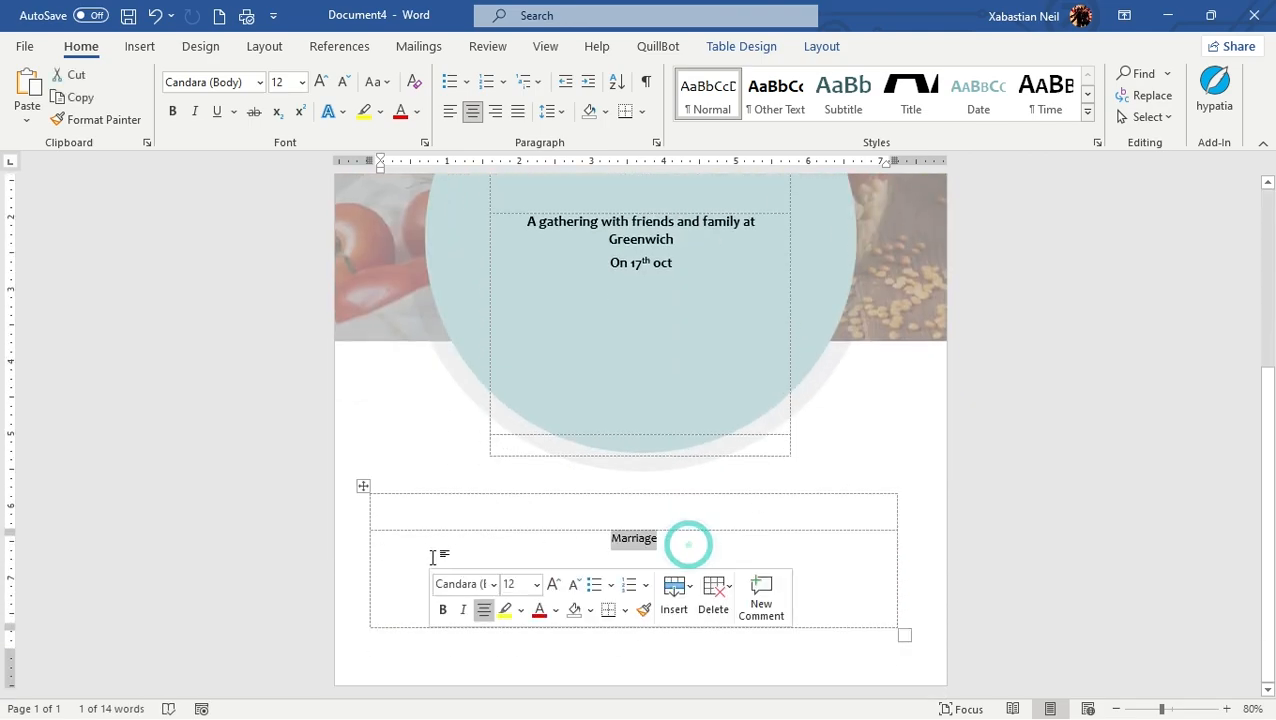
pyautogui.press('BackSpace')
pyautogui.write('Me')
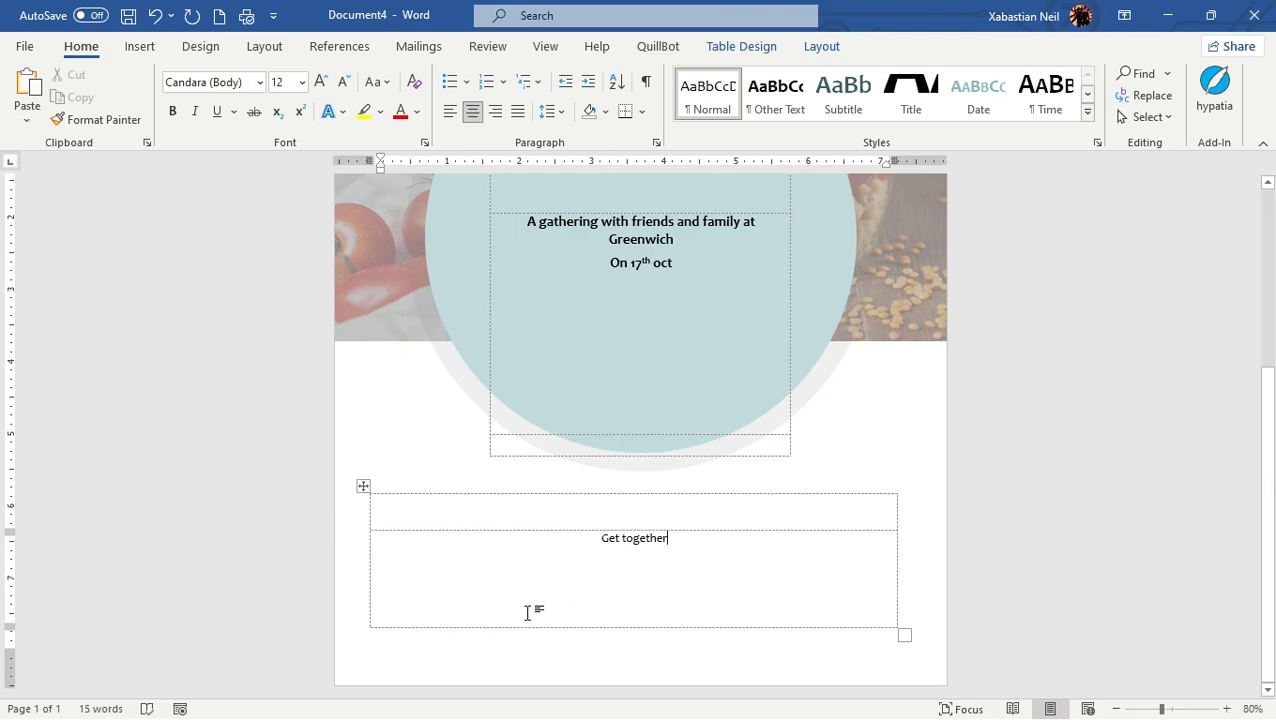
pyautogui.click(666, 590)
pyautogui.scroll(3, 232, 463)
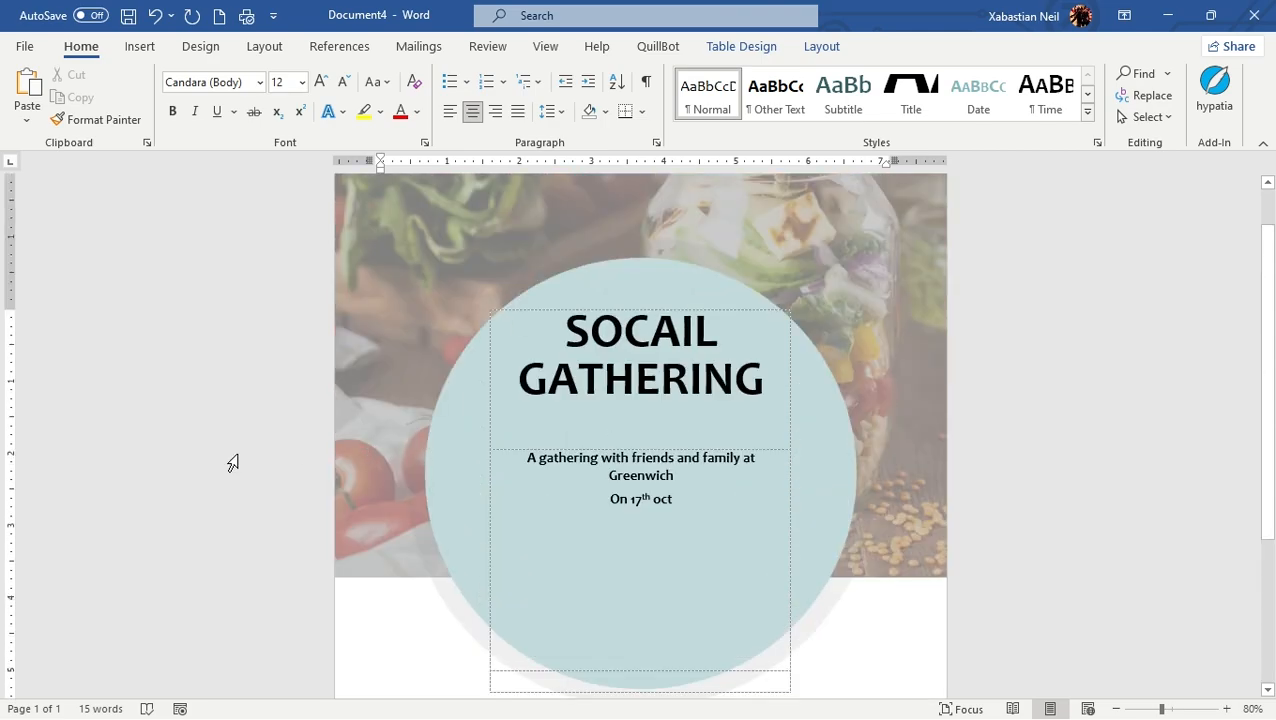
pyautogui.scroll(1, 440, 400)
pyautogui.click(440, 400)
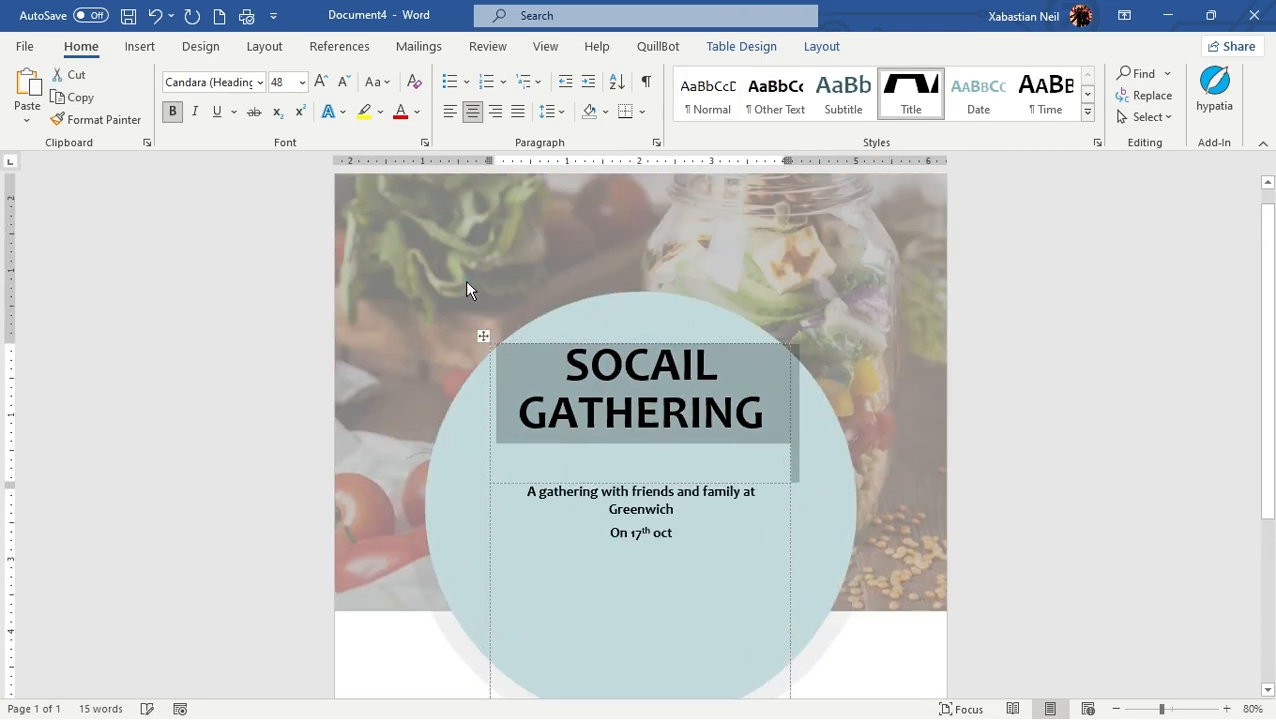
pyautogui.click(1039, 549)
# Enter "Why is it for?" as the heading above "Get together" in the box below the circle
pyautogui.scroll(-5, 1039, 549)
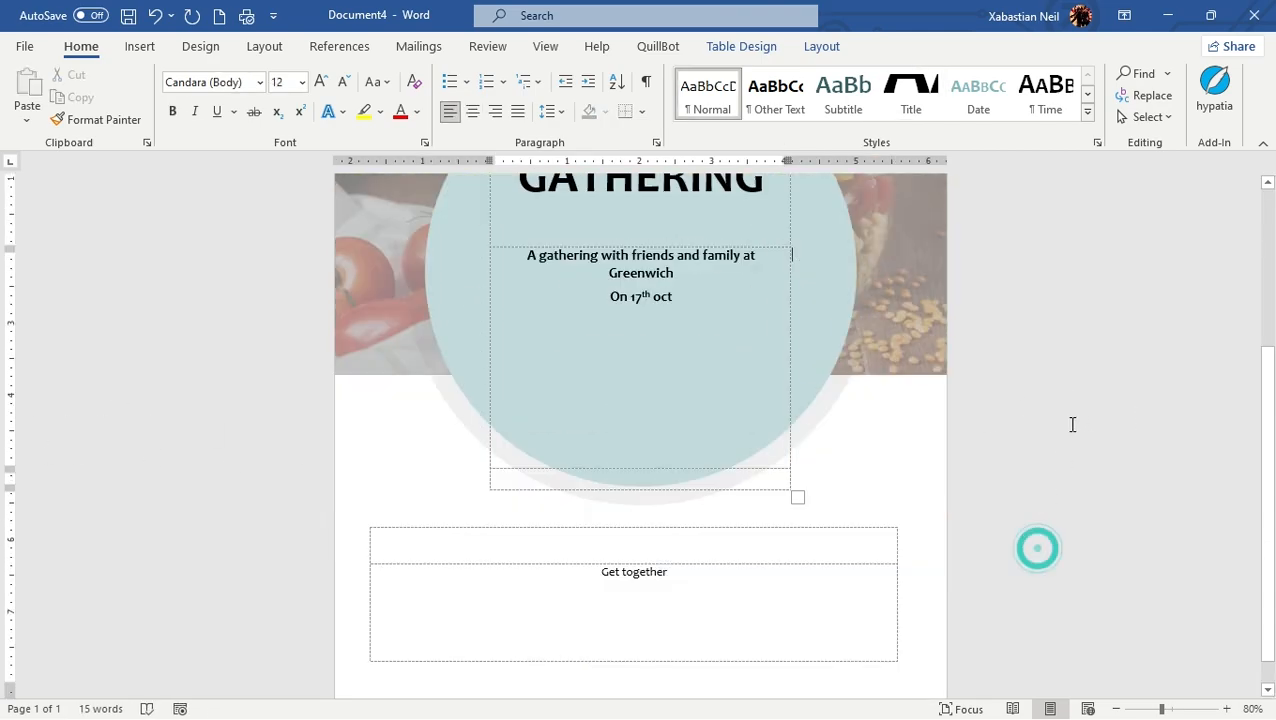
pyautogui.click(670, 511)
pyautogui.click(670, 511)
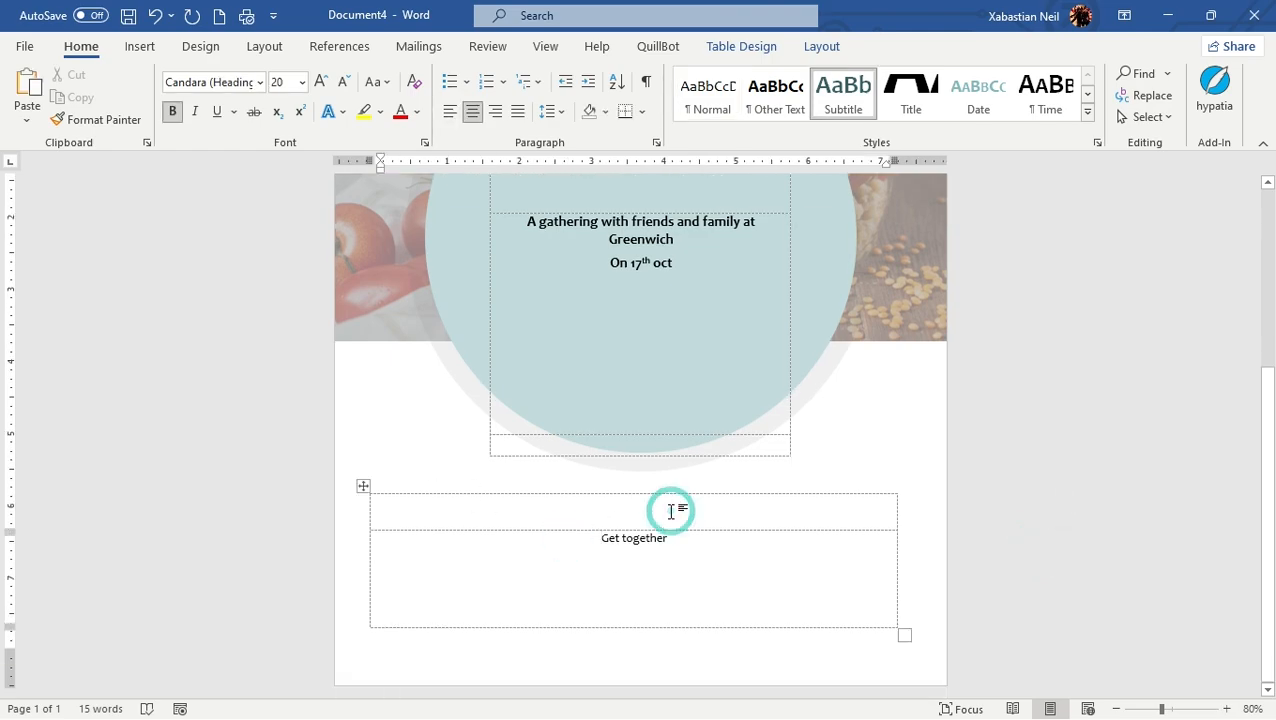
pyautogui.write('Wh')
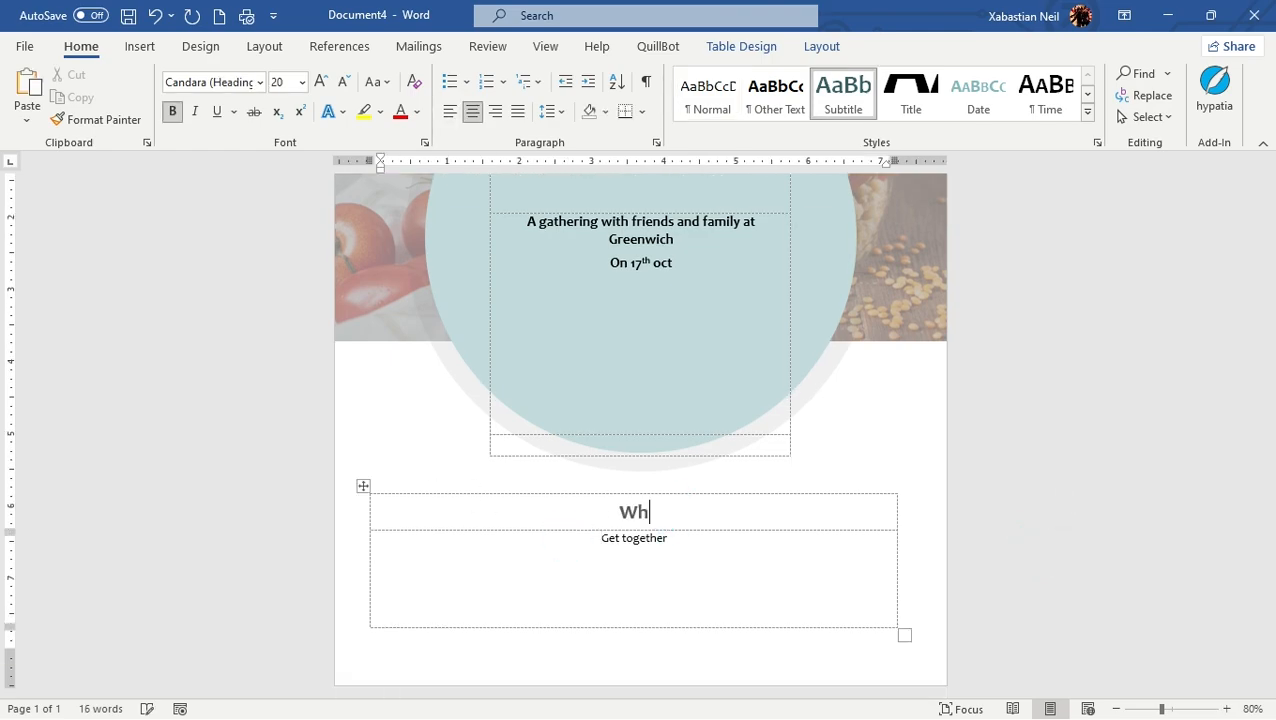
pyautogui.write('y is it ')
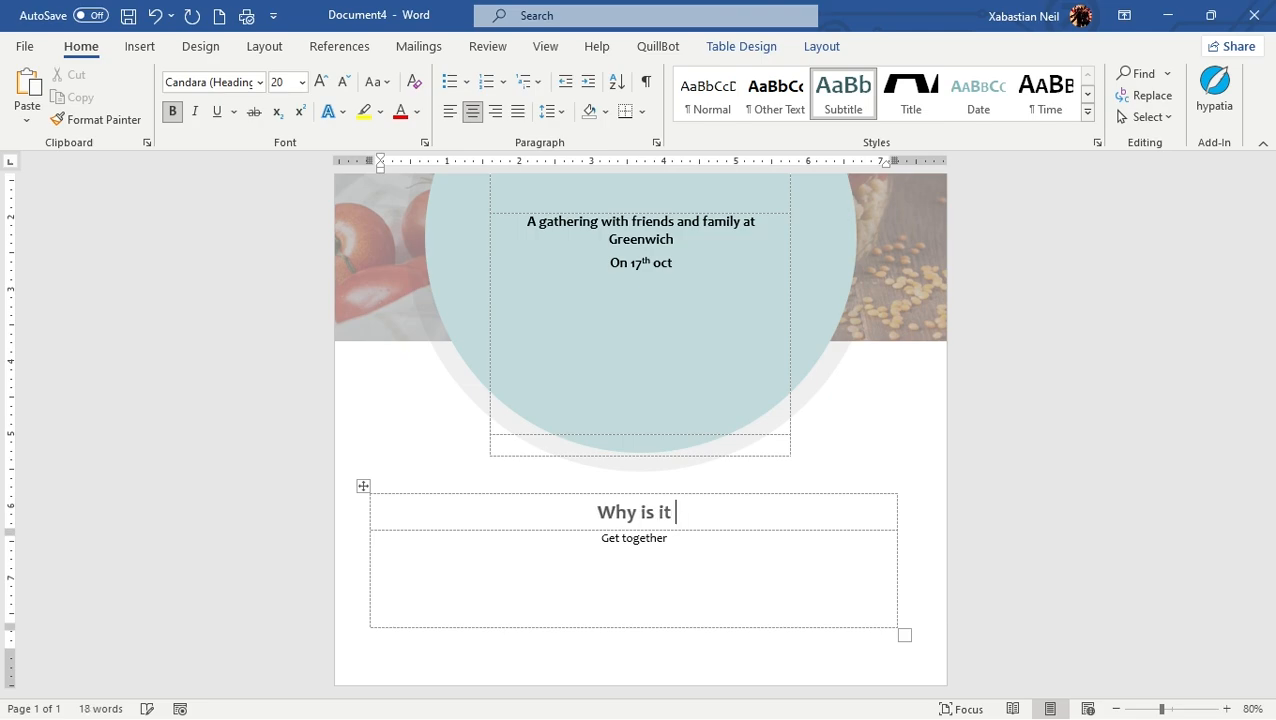
pyautogui.write('for')
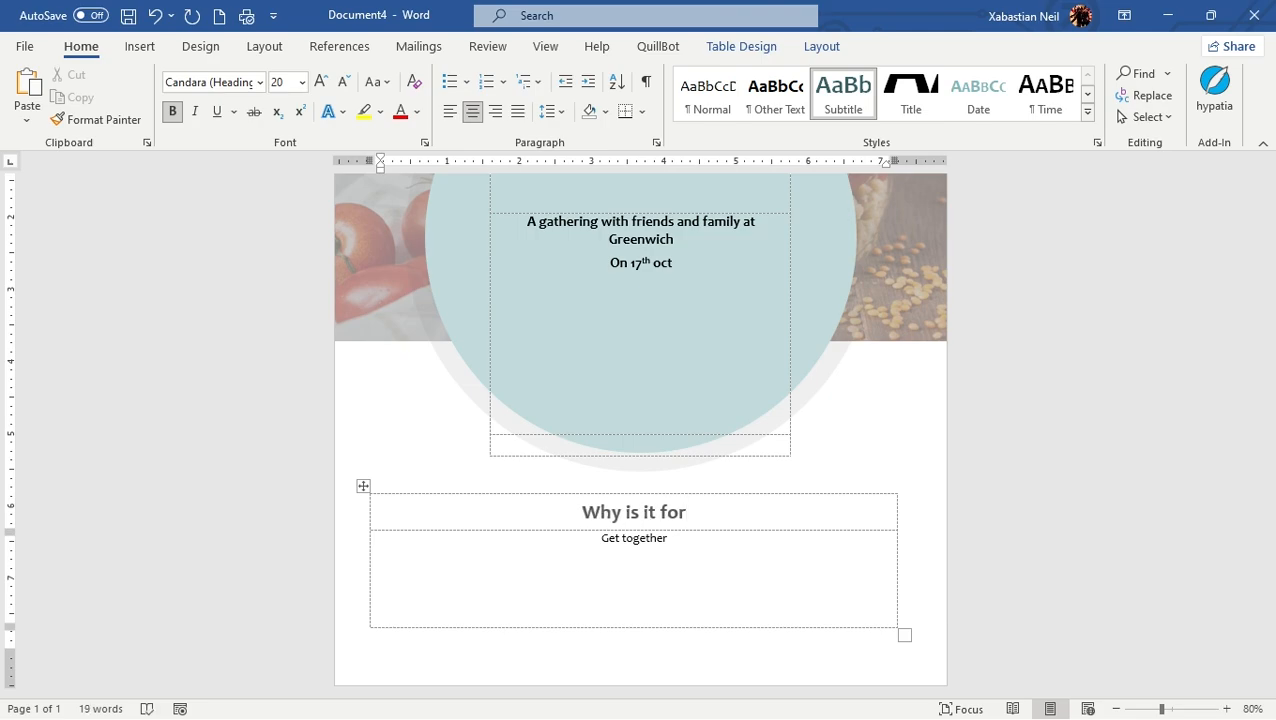
pyautogui.write('?')
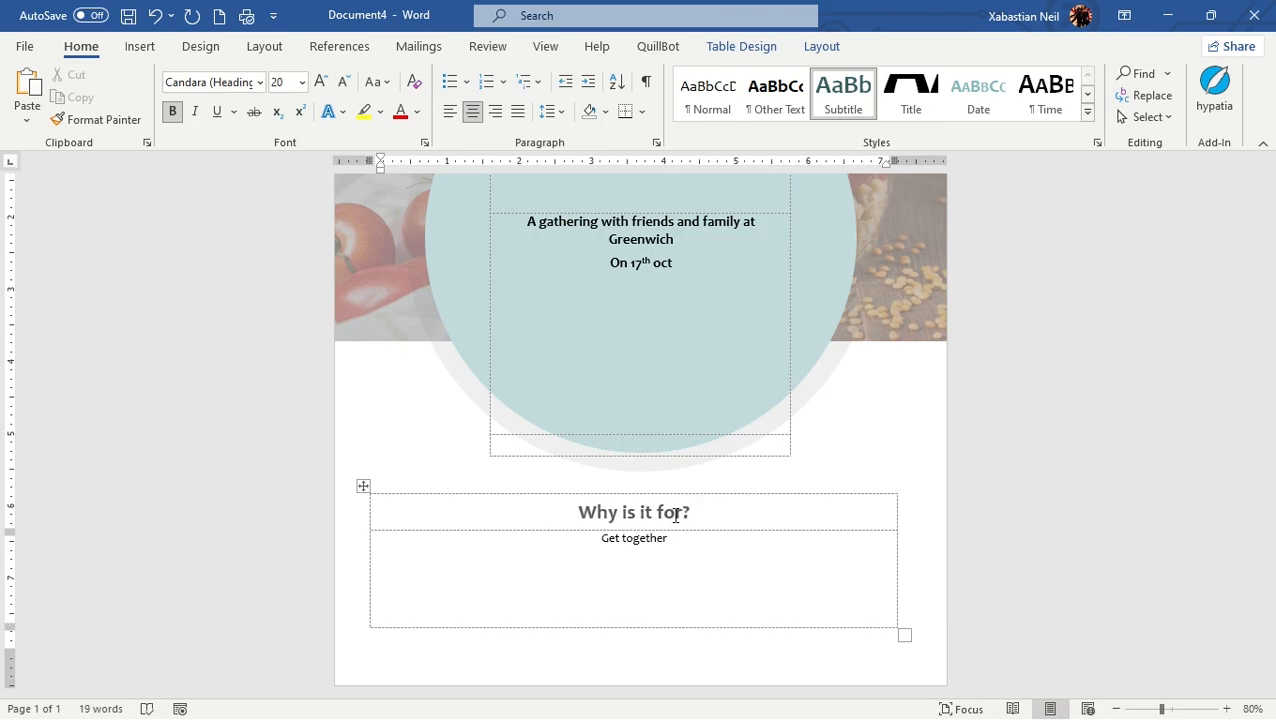
pyautogui.scroll(5, 819, 623)
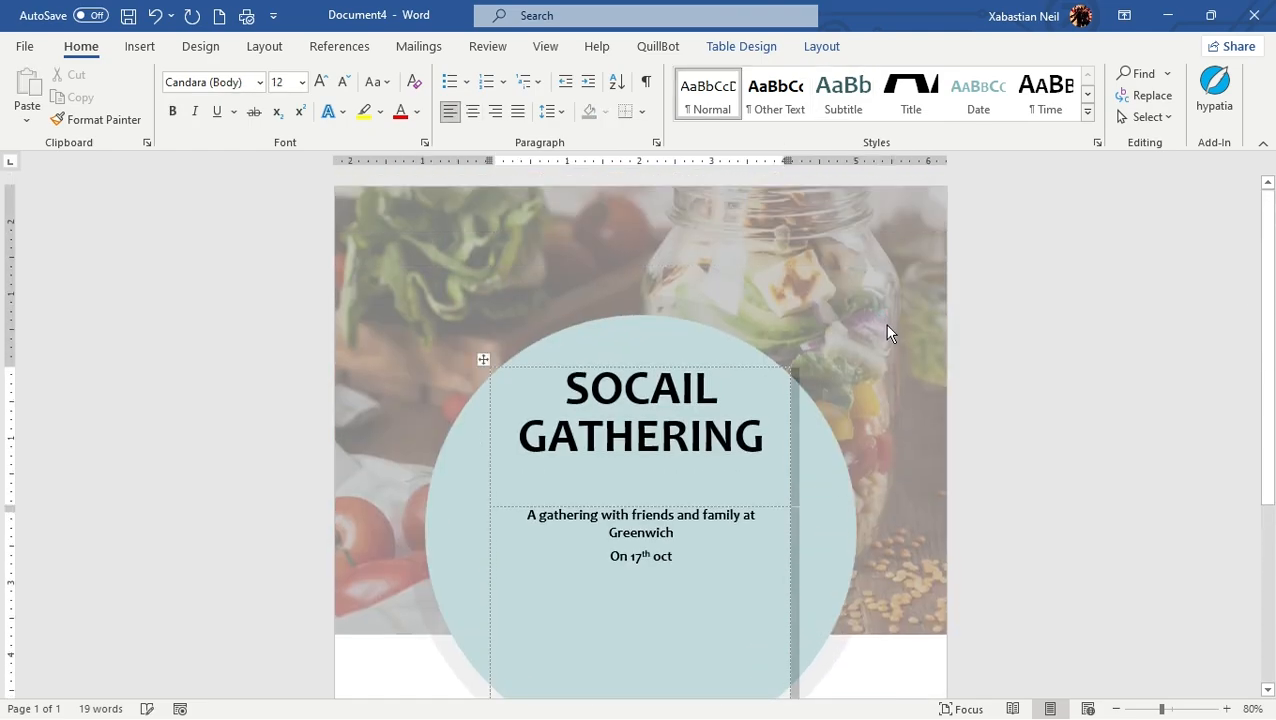
pyautogui.hotkey('ctrl', 'a')
pyautogui.click(336, 265)
pyautogui.click(176, 324)
pyautogui.click(873, 298)
pyautogui.hotkey('ctrl', 'a')
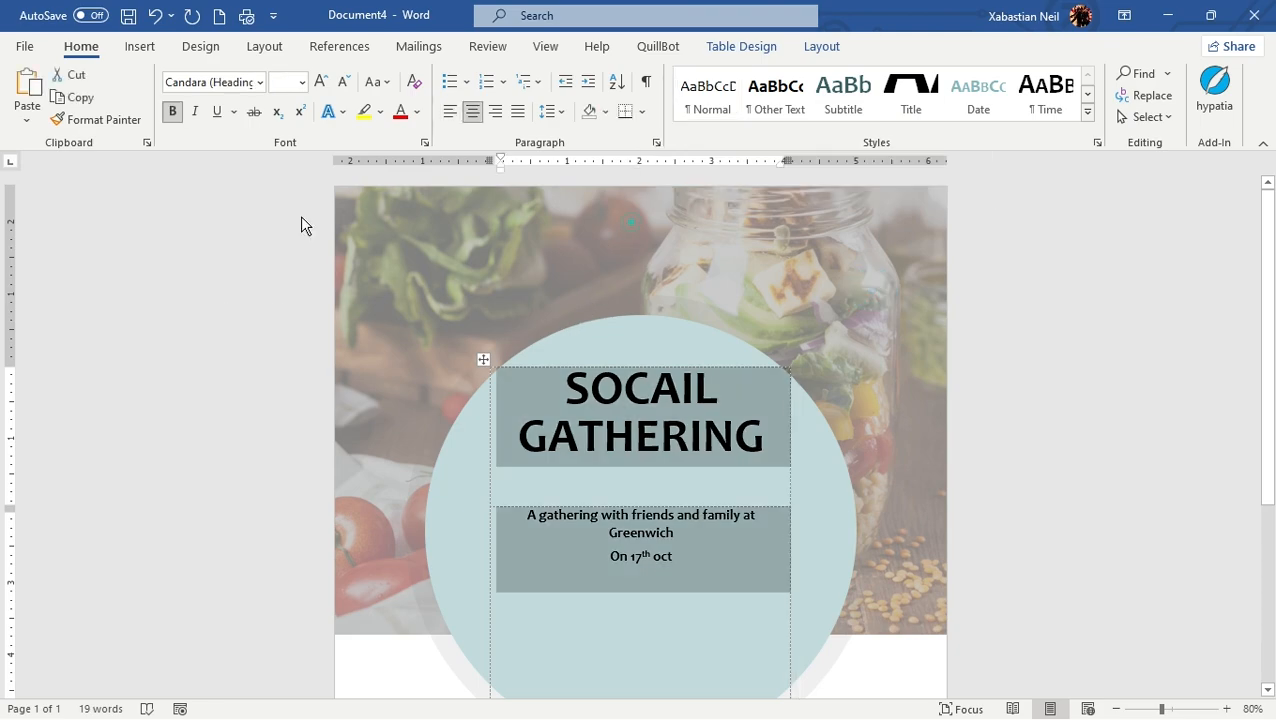
# Save the flyer to the Desktop as a Word document named "Socail Gathering"
pyautogui.click(24, 46)
pyautogui.click(85, 300)
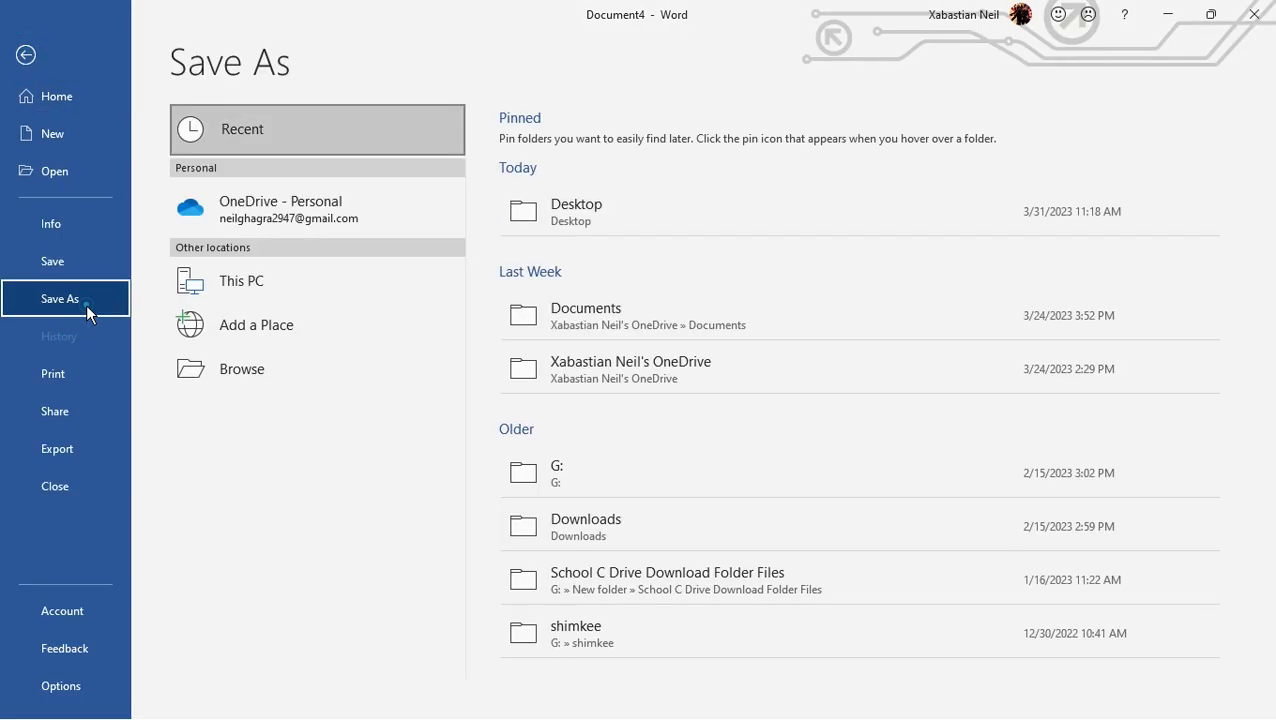
pyautogui.click(269, 281)
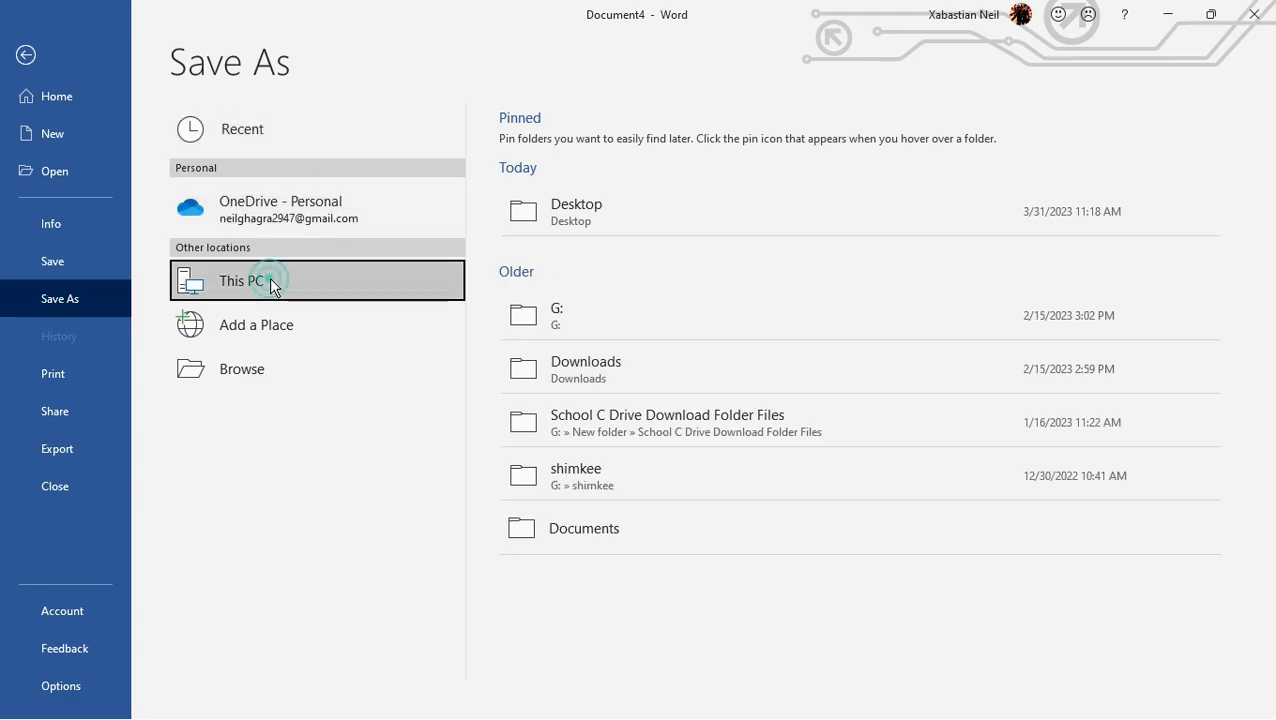
pyautogui.click(280, 356)
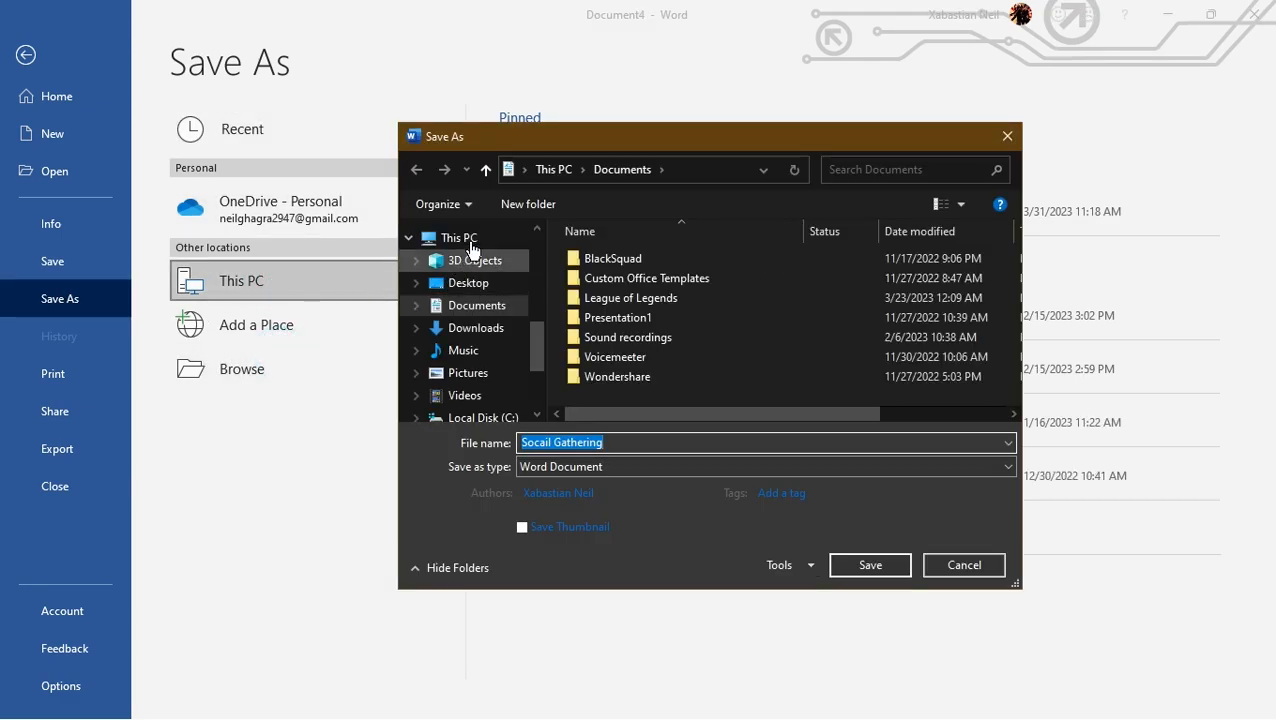
pyautogui.click(470, 284)
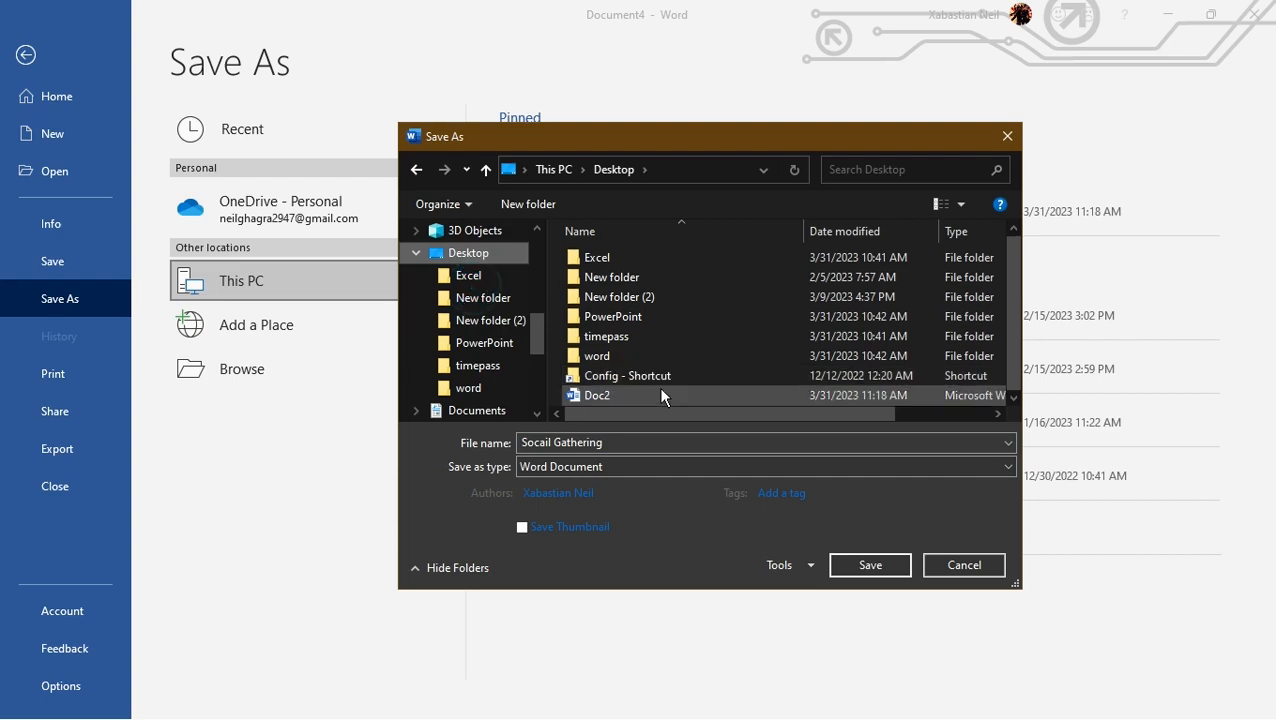
pyautogui.click(878, 566)
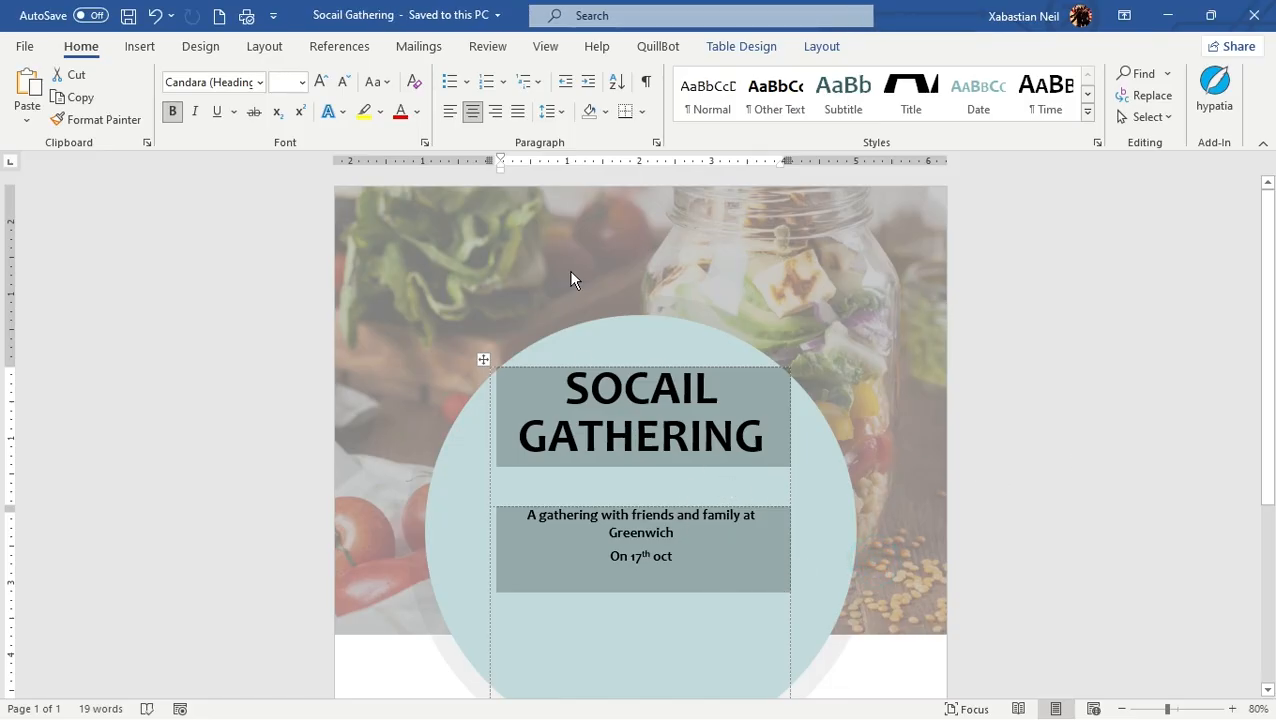
# Close the document and move the "Socail Gathering" file beside Doc2 on the desktop
pyautogui.click(1255, 18)
pyautogui.click(1262, 30)
pyautogui.click(638, 403)
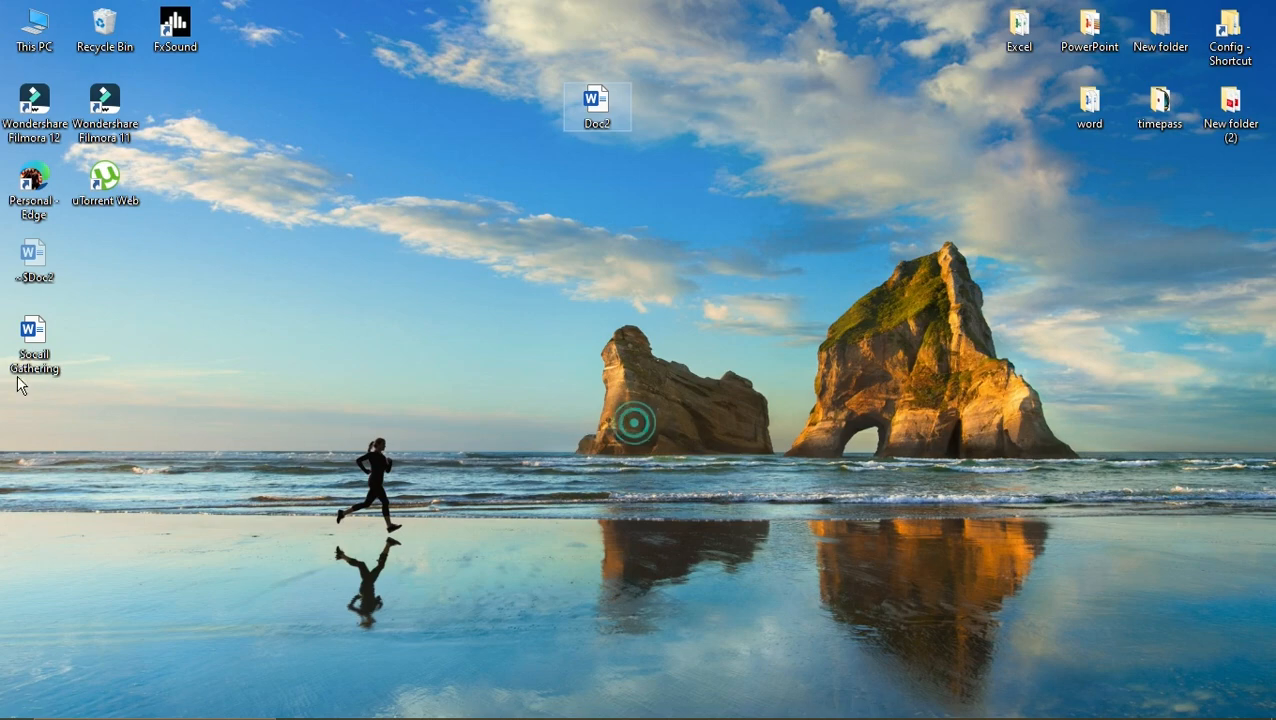
pyautogui.moveTo(22, 350); pyautogui.dragTo(527, 118)
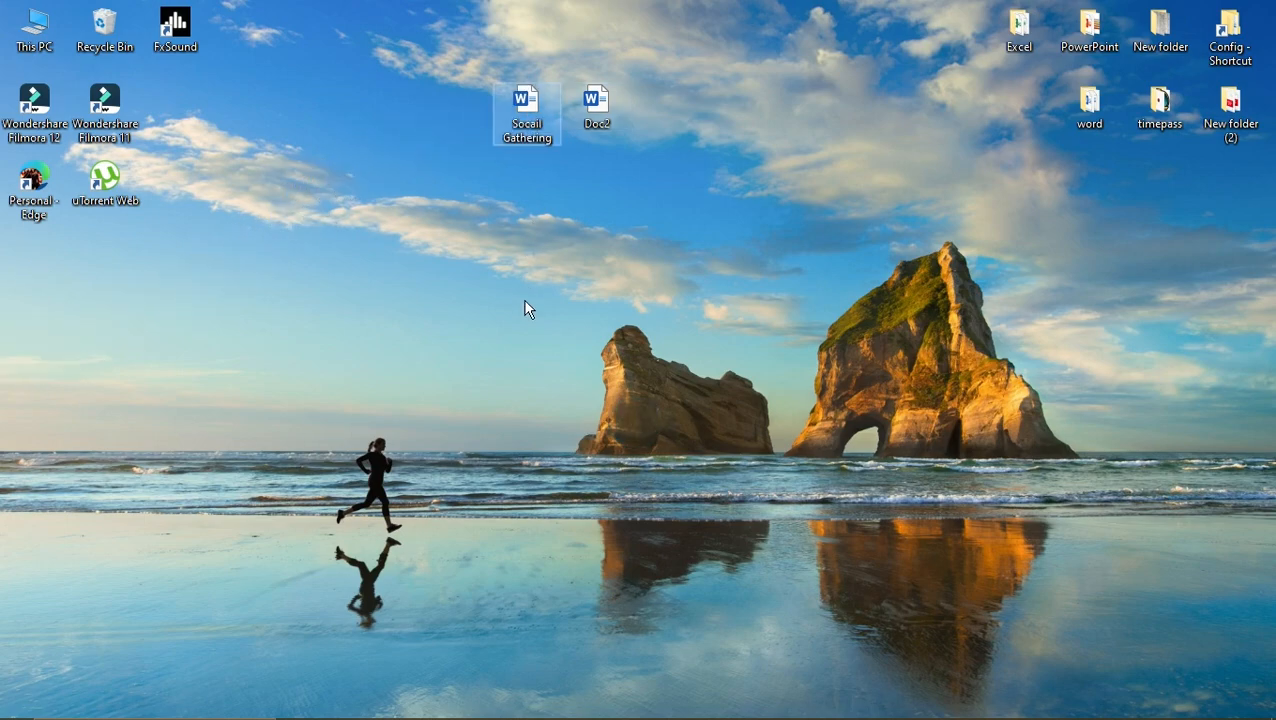
# Reopen the "Socail Gathering" file from the desktop in Word and review its contents
pyautogui.doubleClick(533, 120)
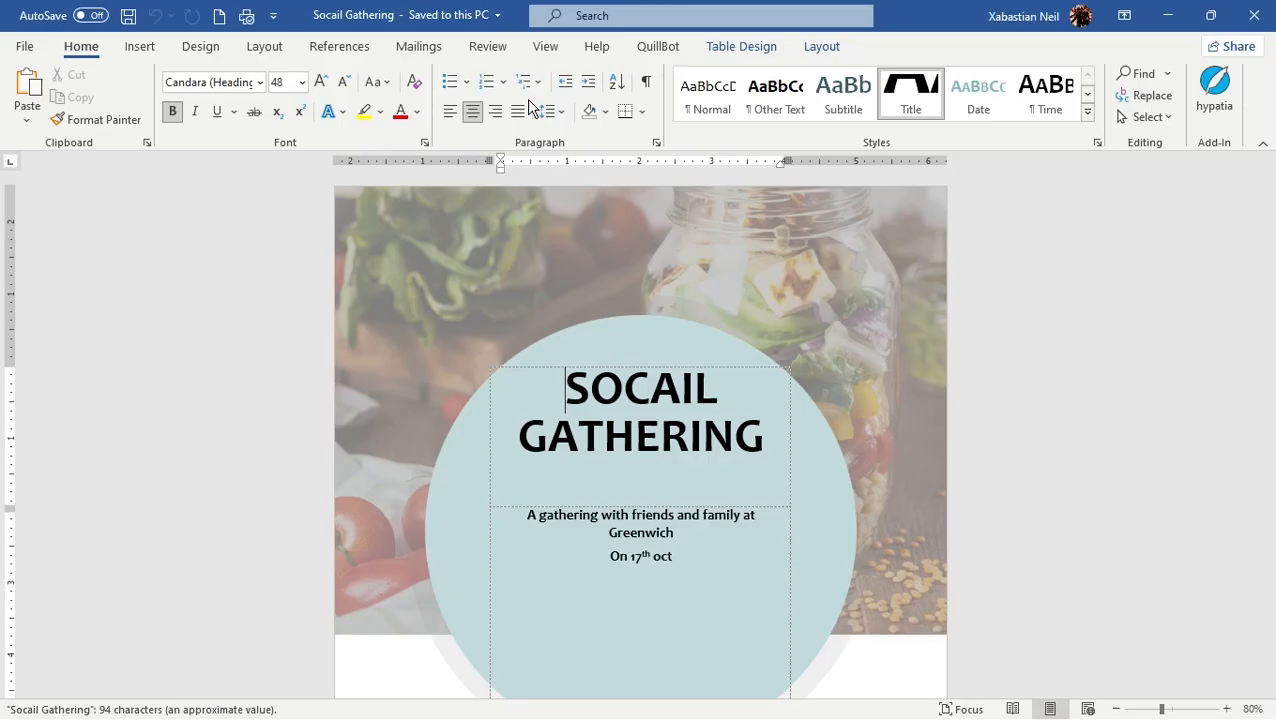
pyautogui.scroll(-5, 455, 343)
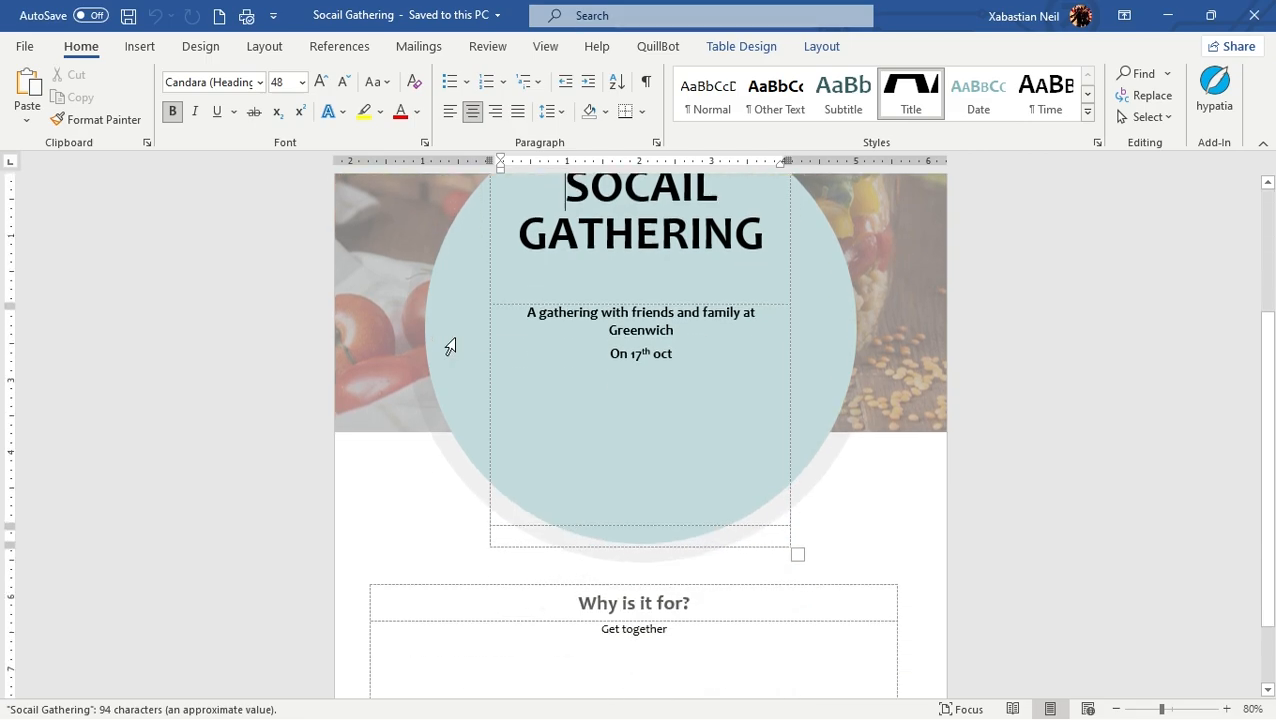
pyautogui.click(95, 310)
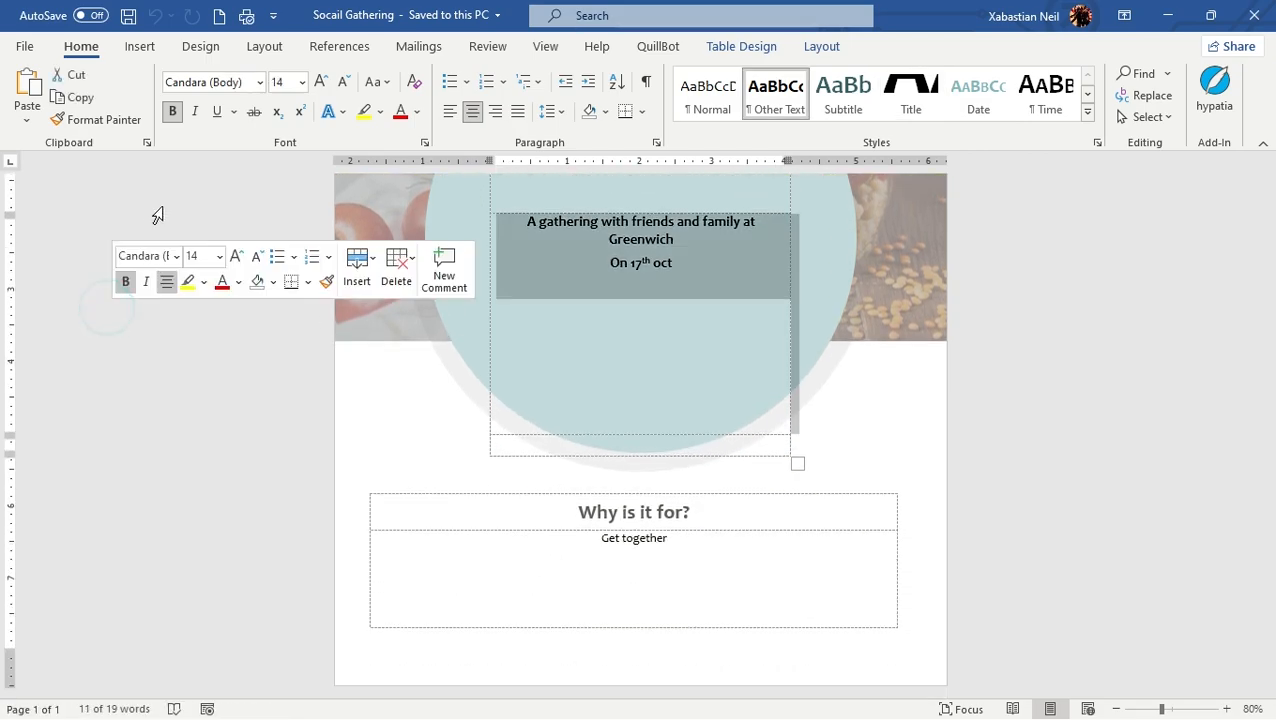
pyautogui.click(208, 176)
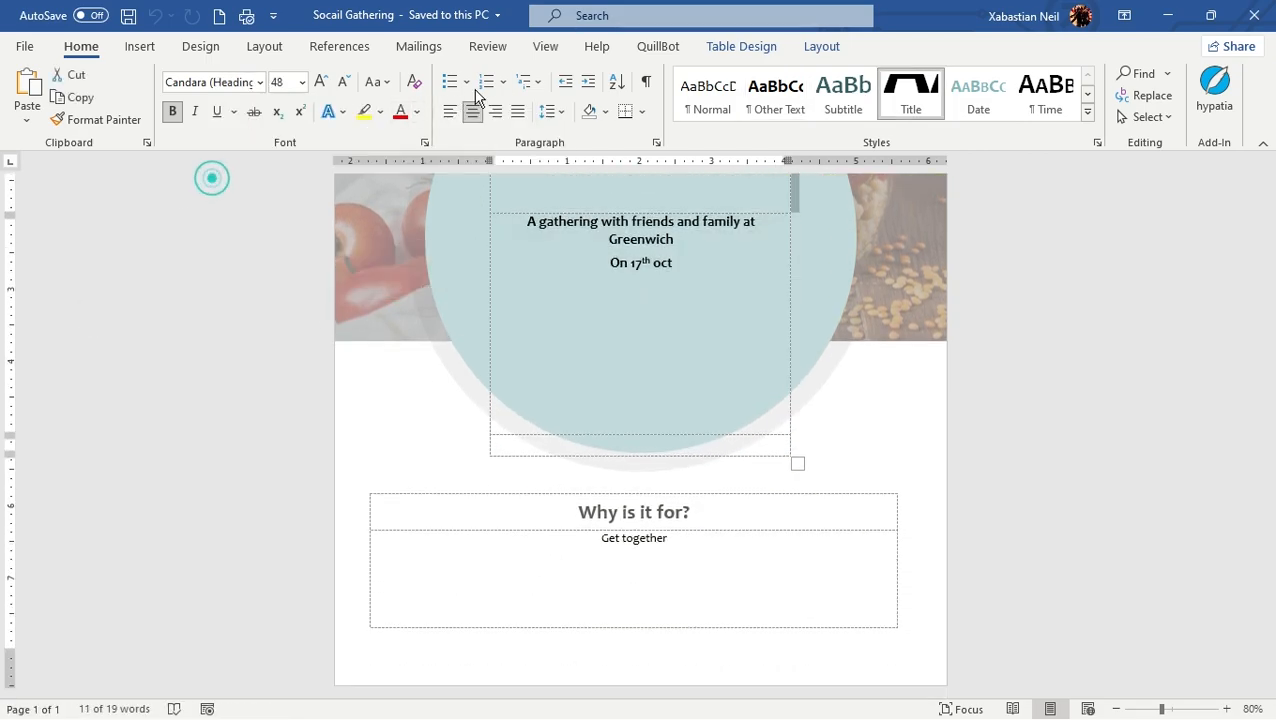
# Switch the flyer to the Web Layout view
pyautogui.click(547, 50)
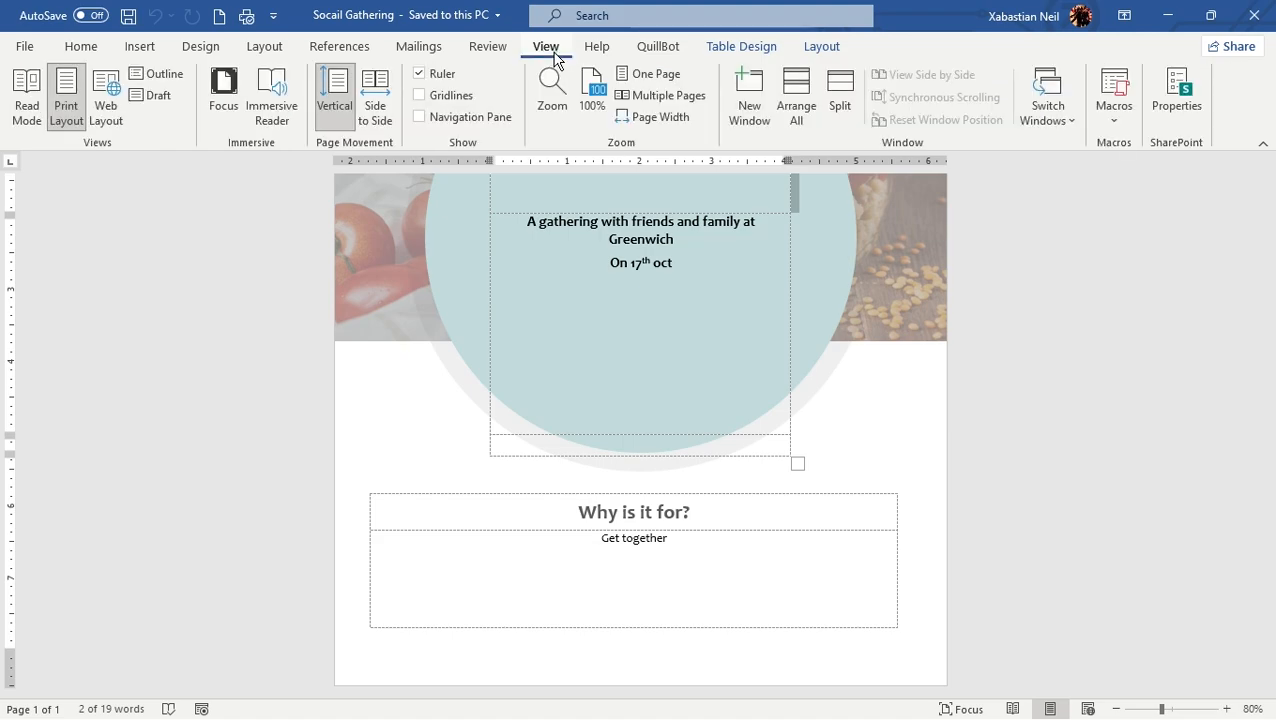
pyautogui.click(104, 118)
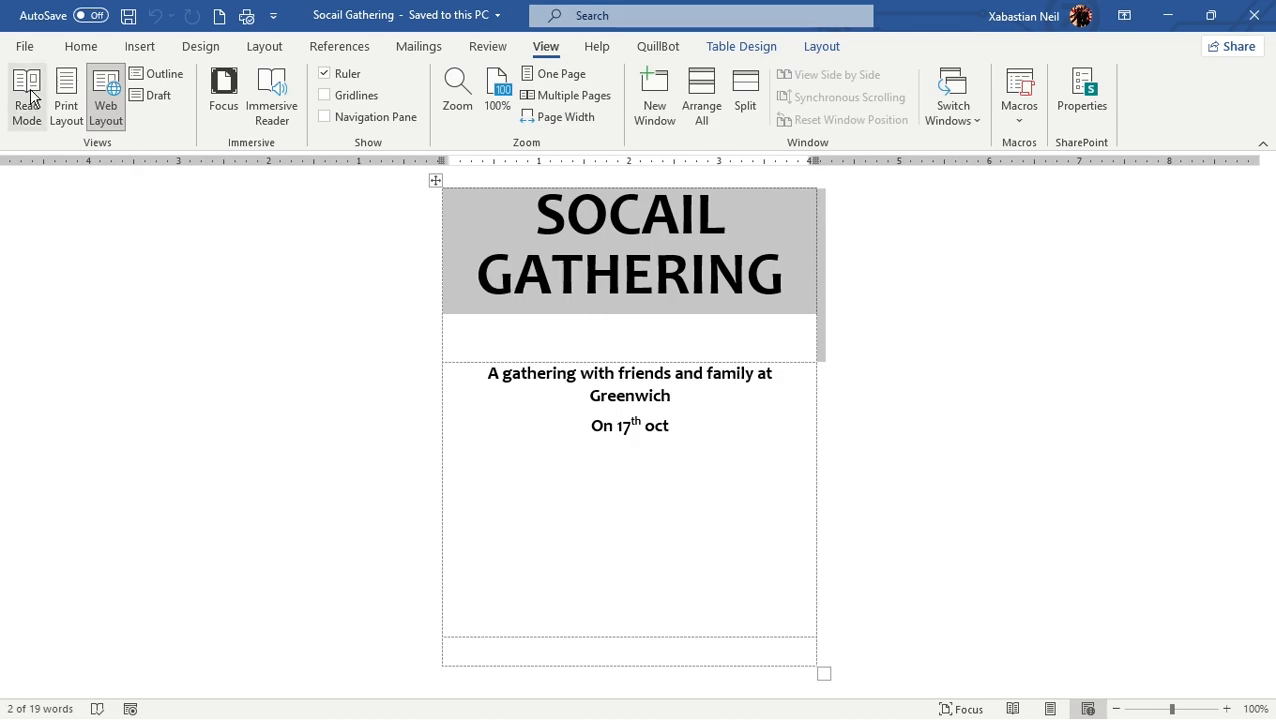
pyautogui.click(22, 45)
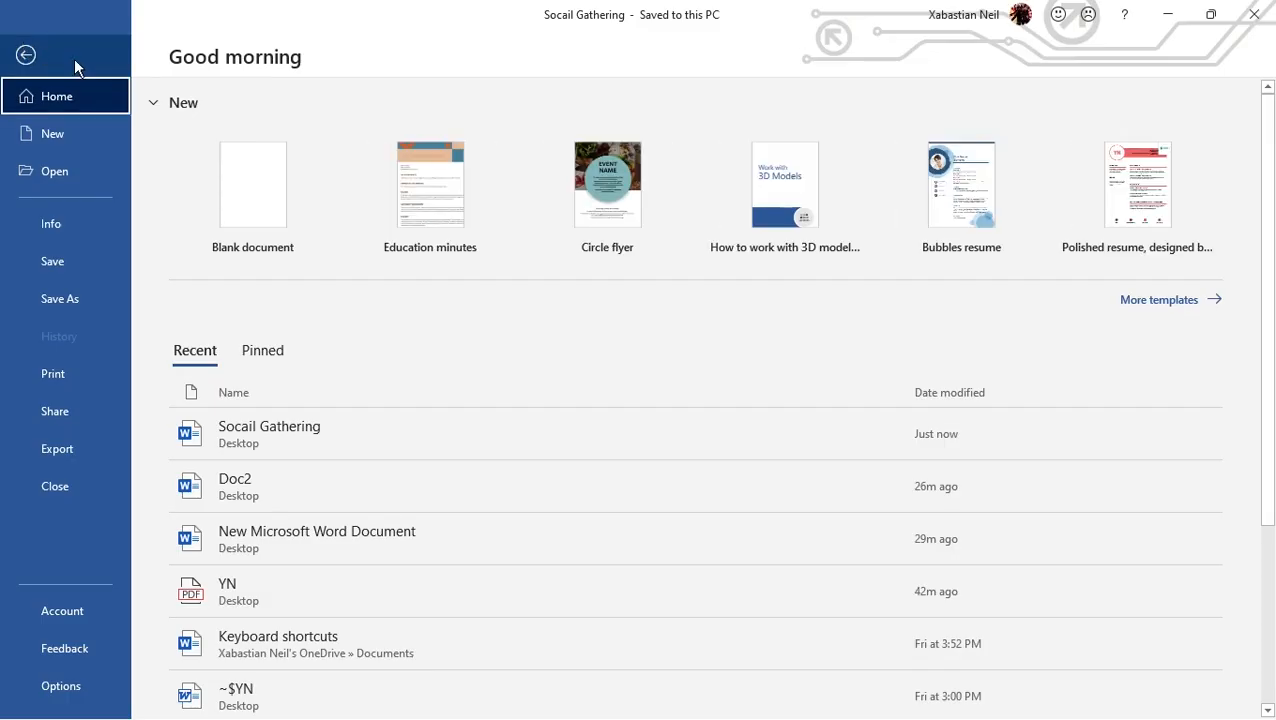
pyautogui.click(26, 55)
pyautogui.click(80, 46)
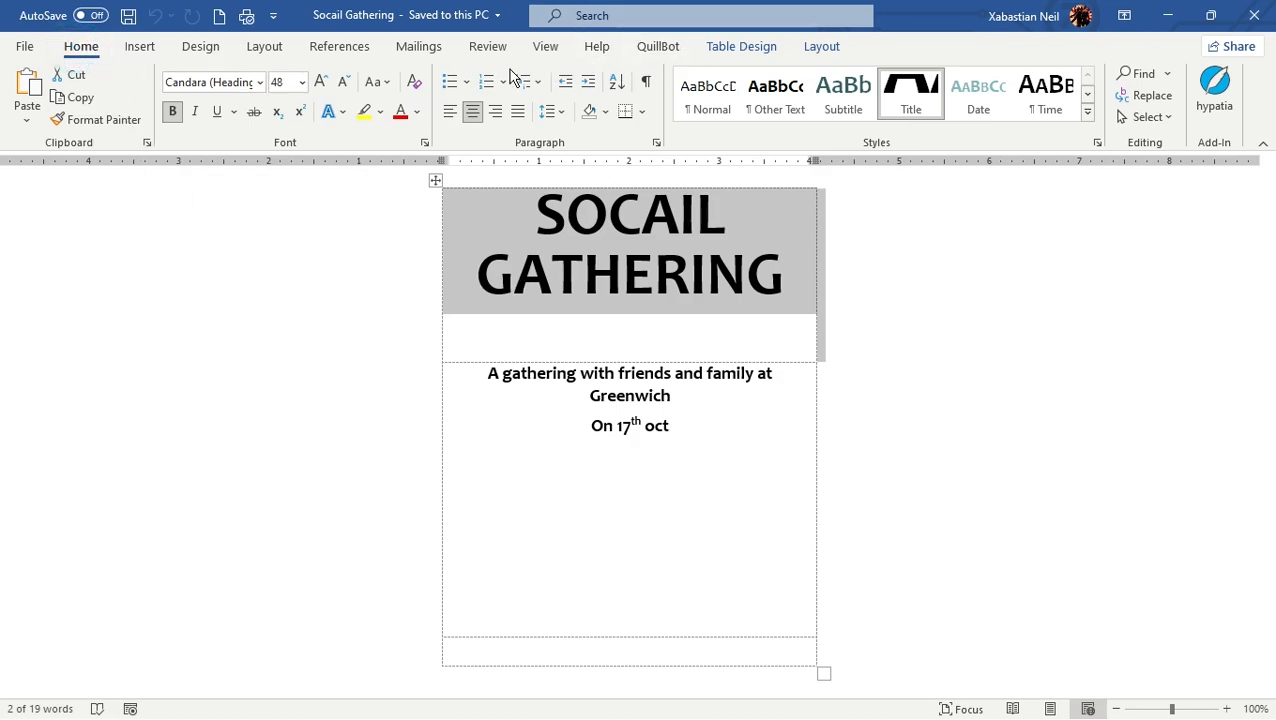
# Return the flyer to the Print Layout view and check the text inside and below the circle
pyautogui.click(545, 47)
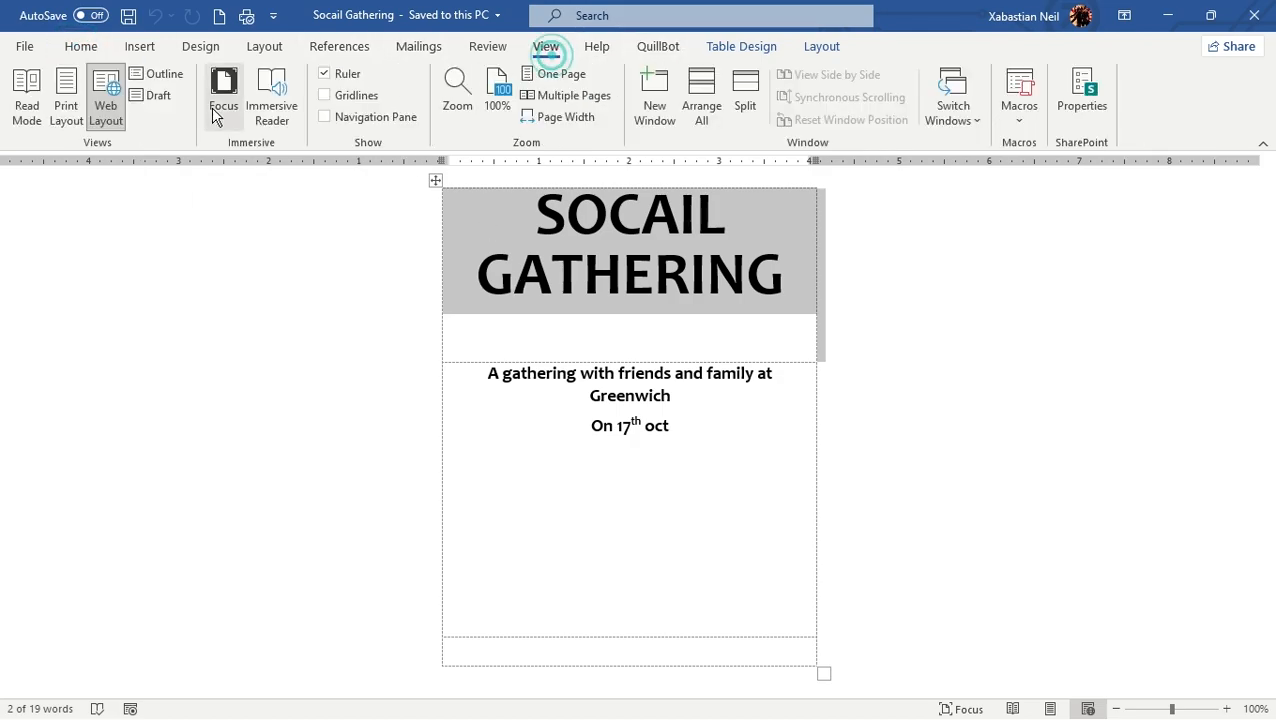
pyautogui.click(66, 105)
pyautogui.click(789, 331)
pyautogui.click(1165, 196)
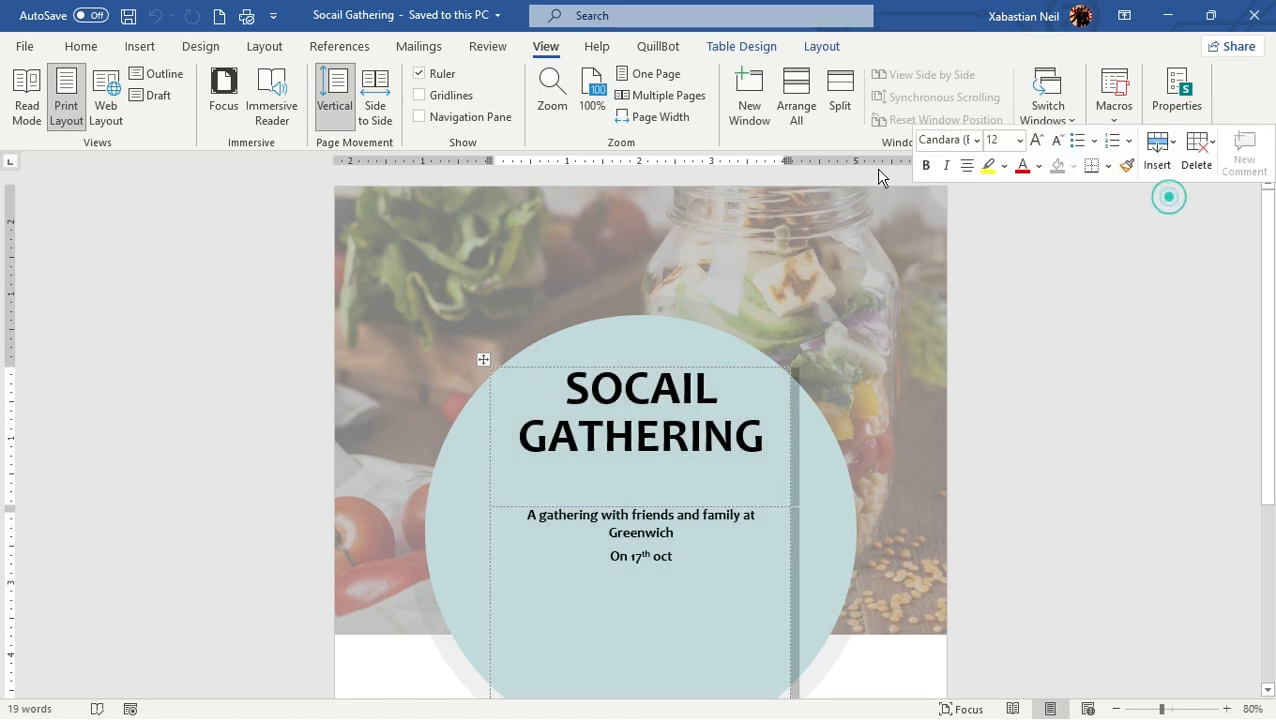
pyautogui.scroll(-3, 940, 304)
pyautogui.click(1112, 459)
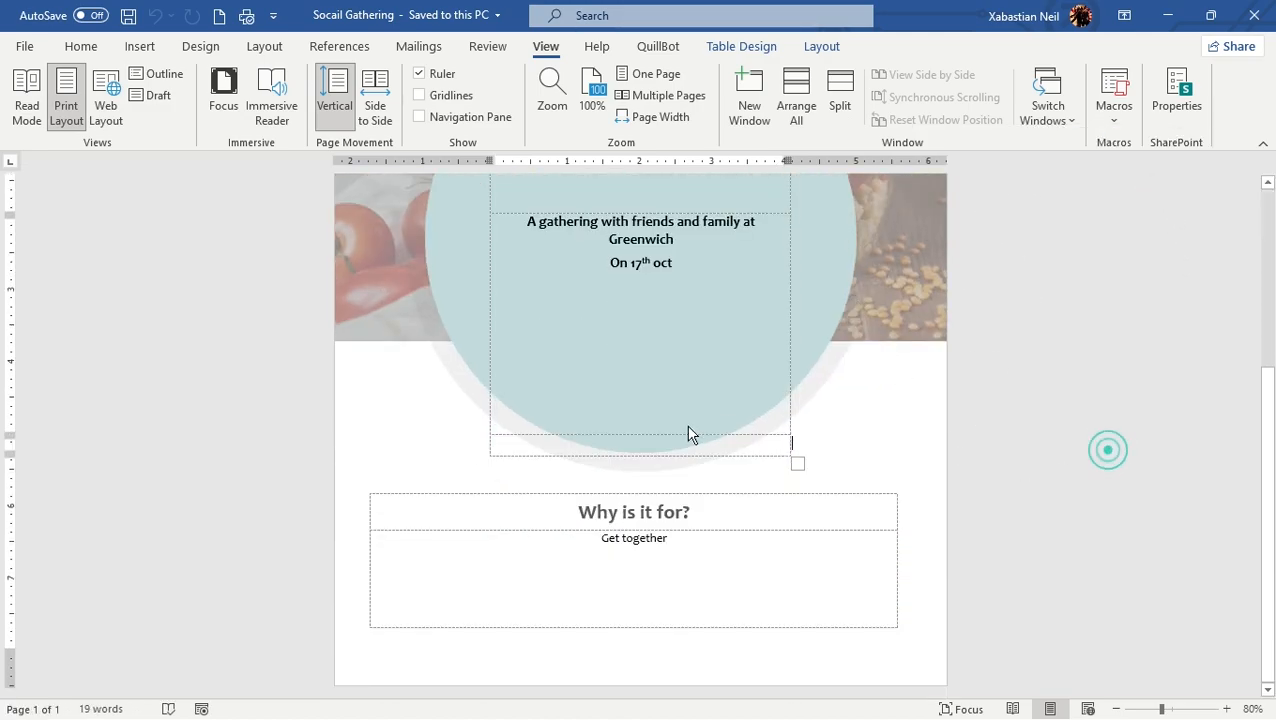
# Open the flyer's first page header for editing and look over the page down to the footer
pyautogui.scroll(5, 788, 456)
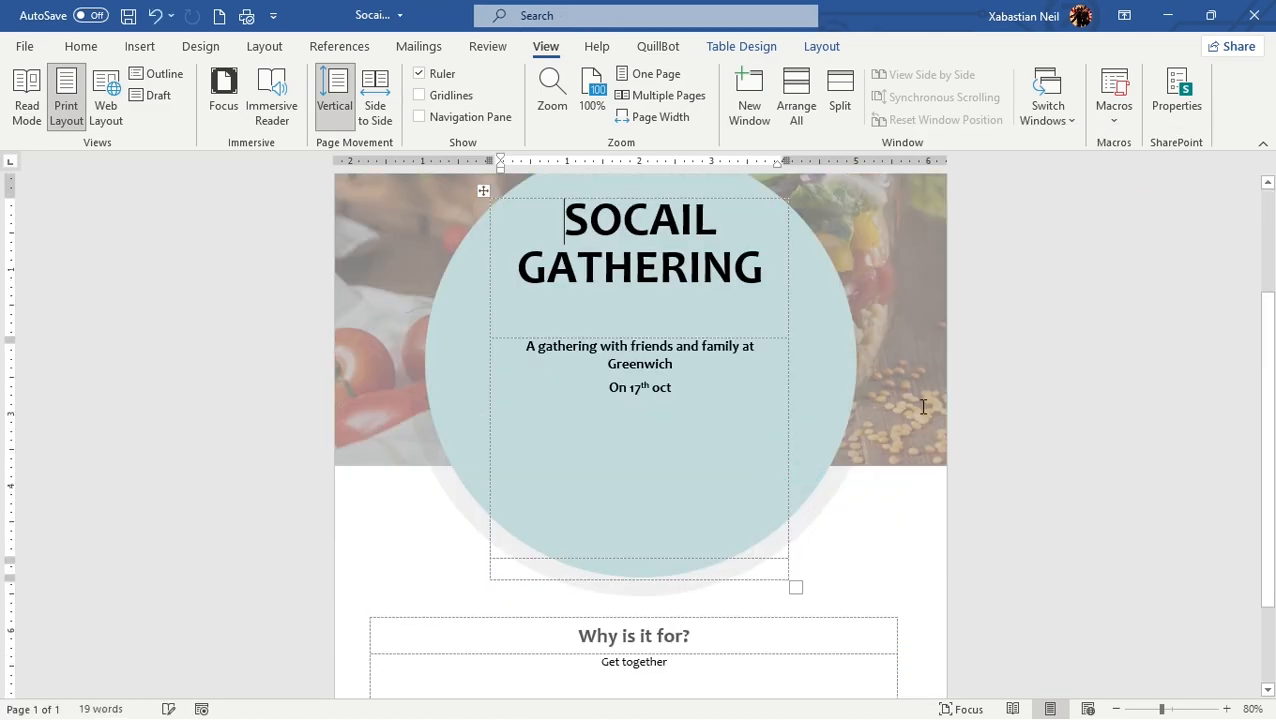
pyautogui.doubleClick(826, 271)
pyautogui.click(591, 223)
pyautogui.click(111, 322)
pyautogui.click(580, 220)
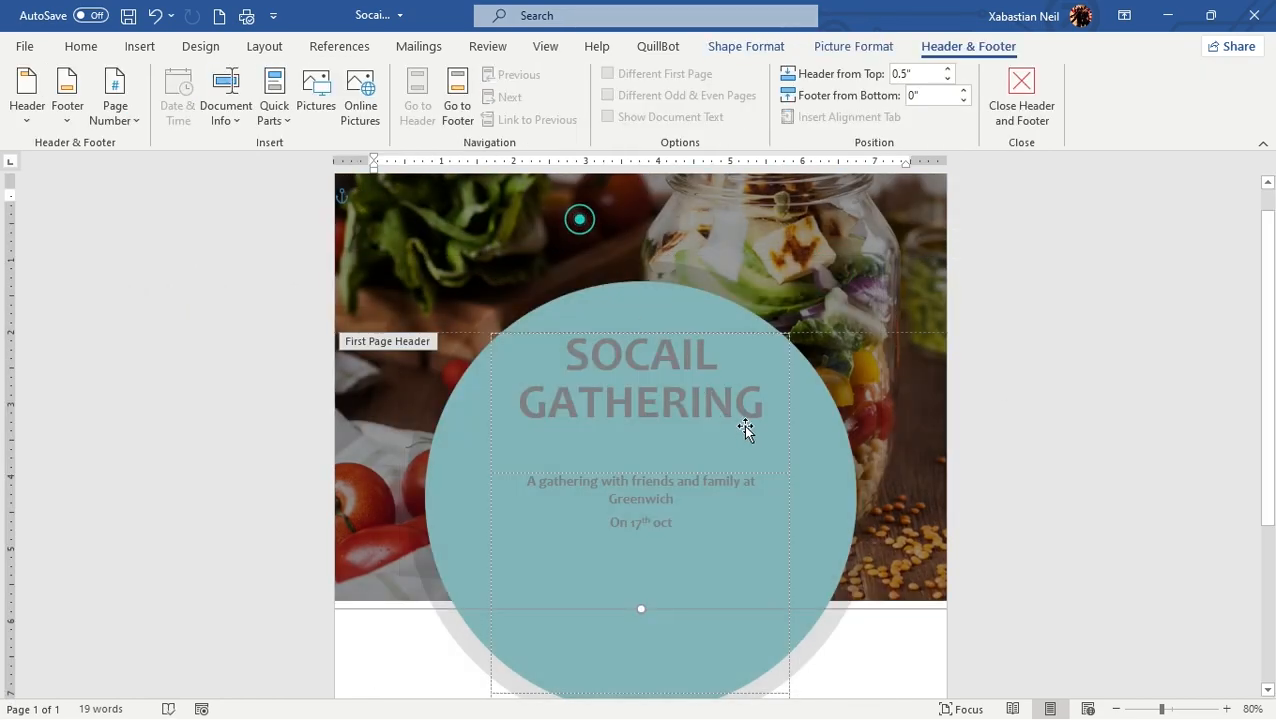
pyautogui.scroll(-3, 772, 433)
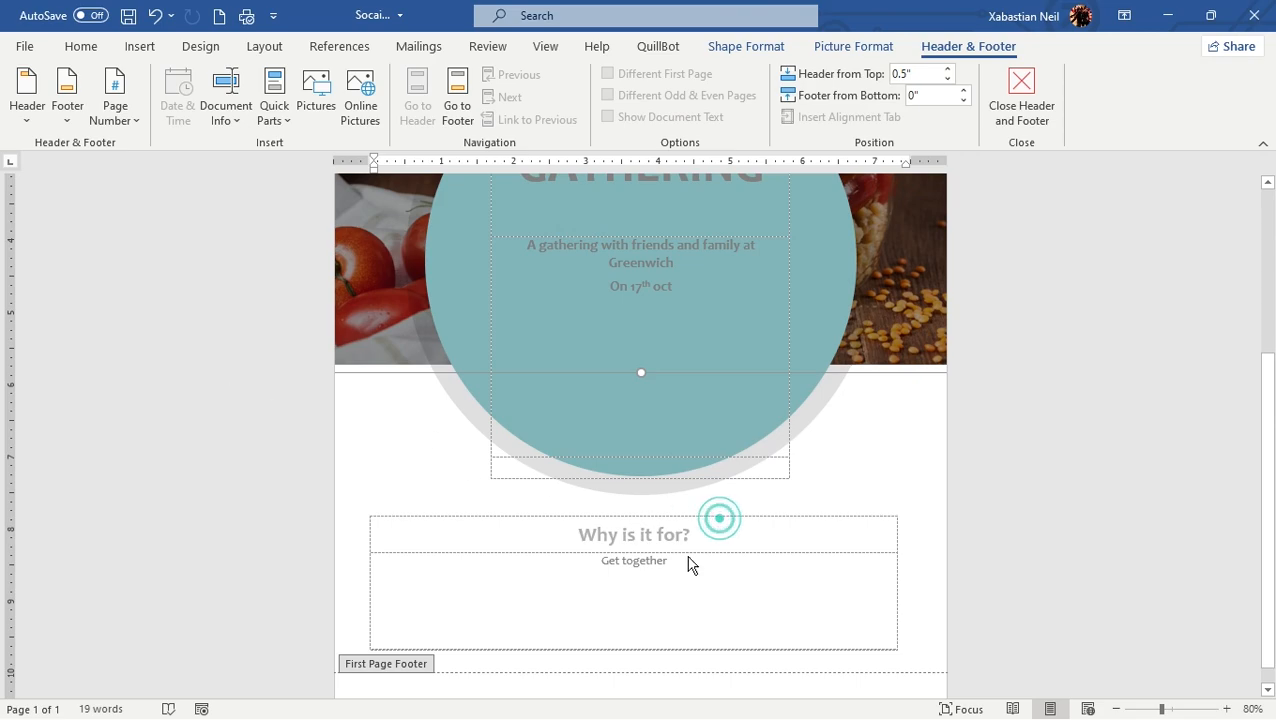
pyautogui.scroll(-1, 490, 630)
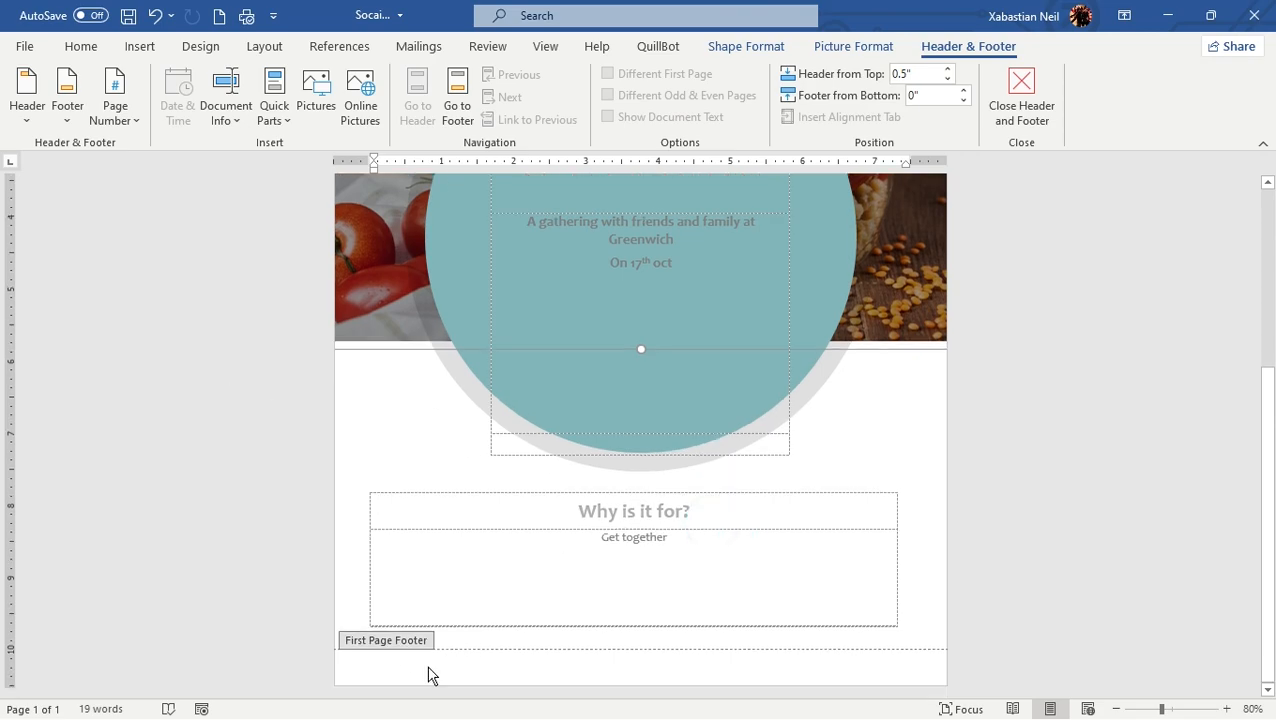
pyautogui.scroll(6, 421, 666)
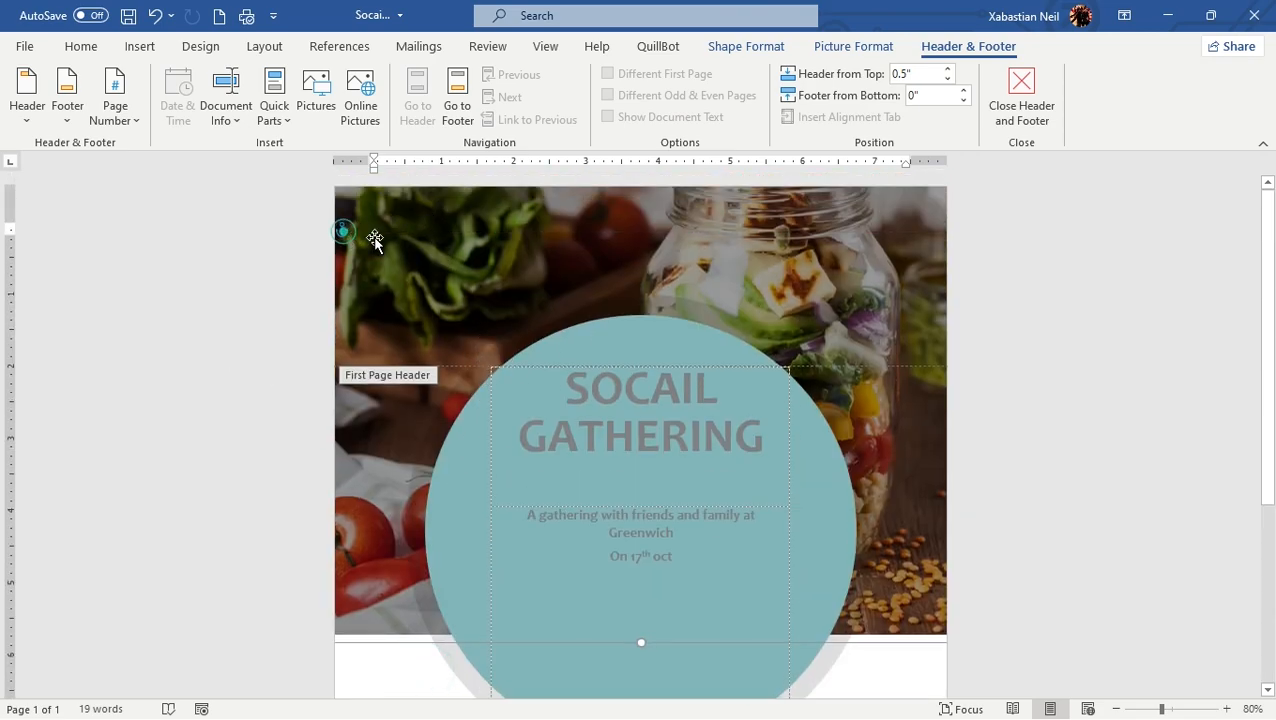
# Resize the teal circle in the flyer's header to about 6.1" high and 5.87" wide
pyautogui.click(533, 250)
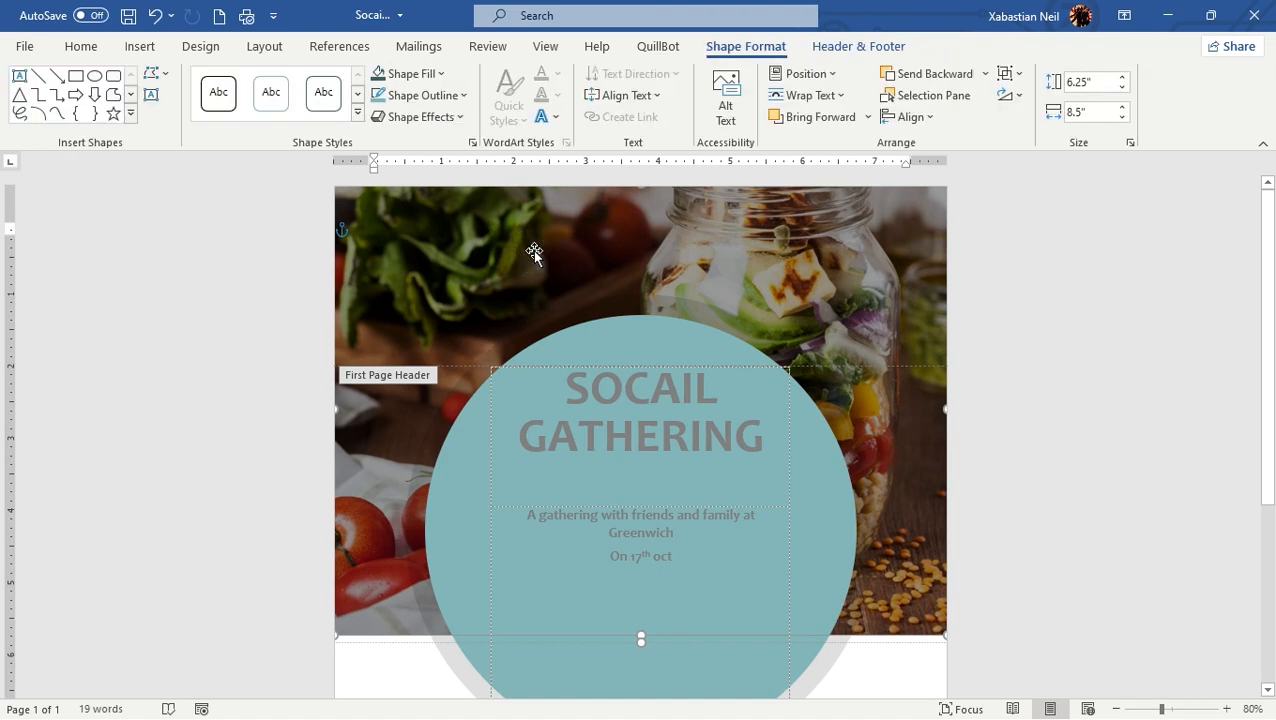
pyautogui.scroll(-5, 578, 268)
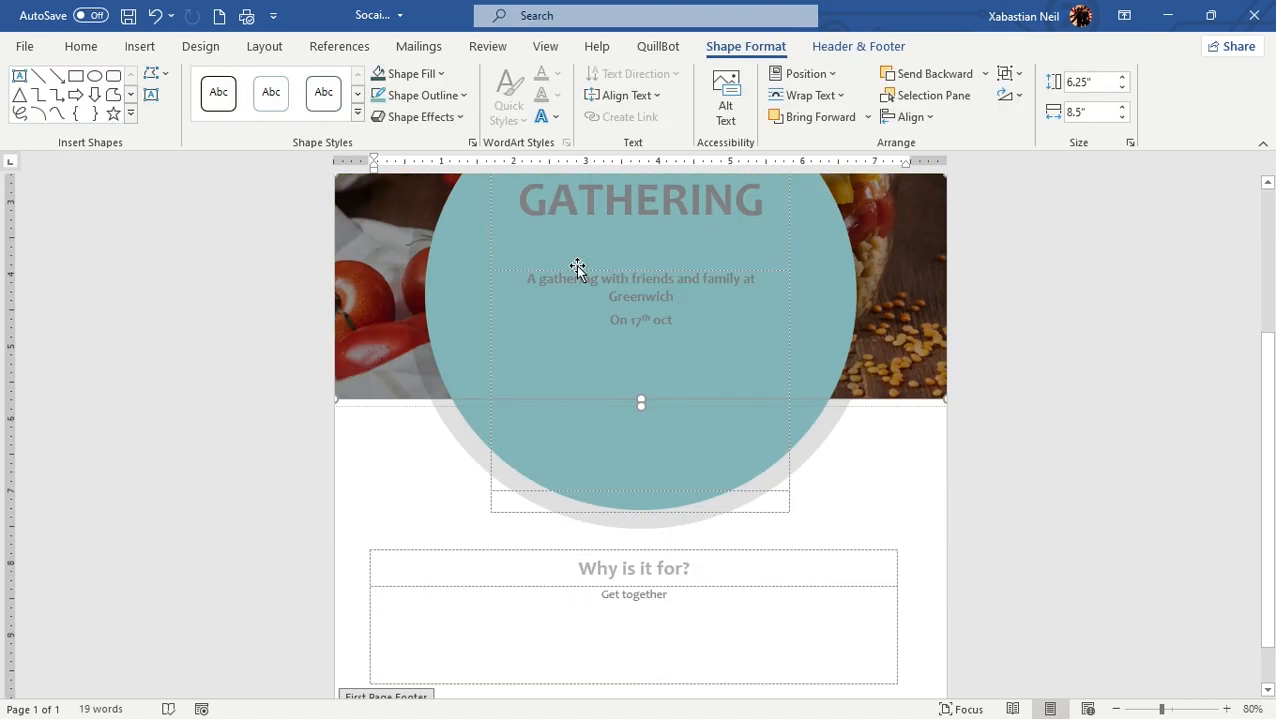
pyautogui.scroll(4, 578, 268)
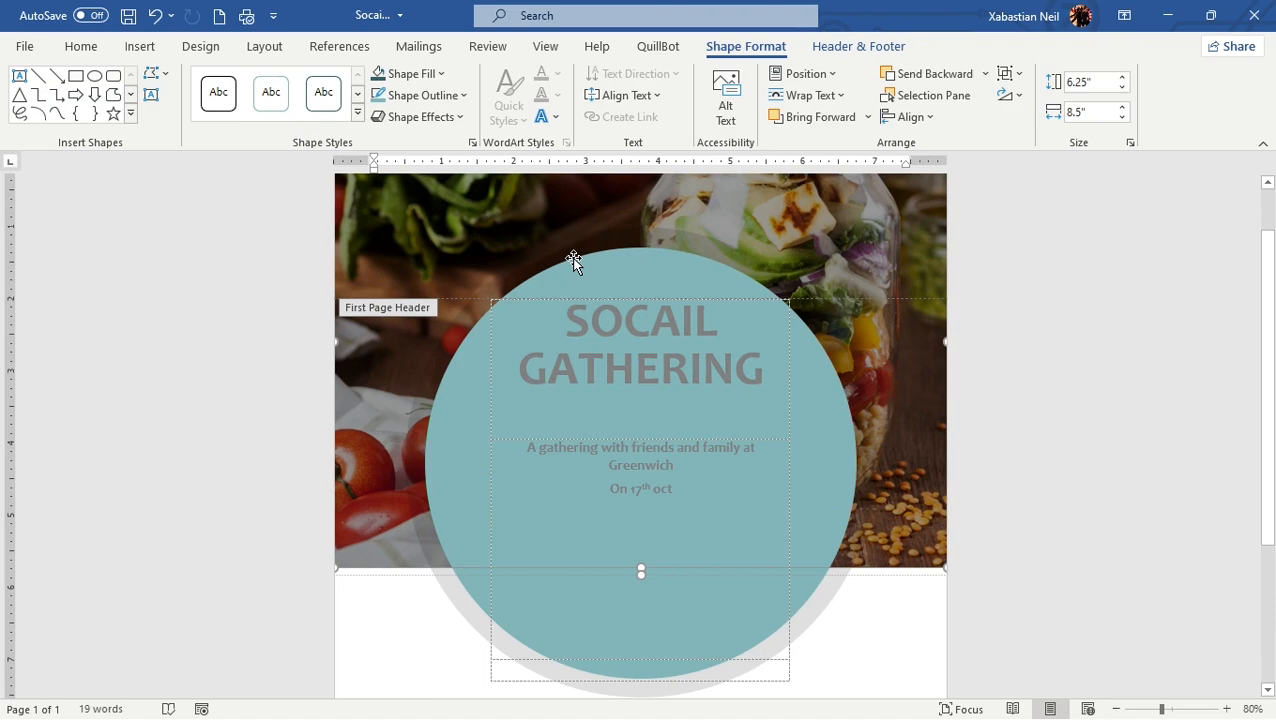
pyautogui.click(615, 276)
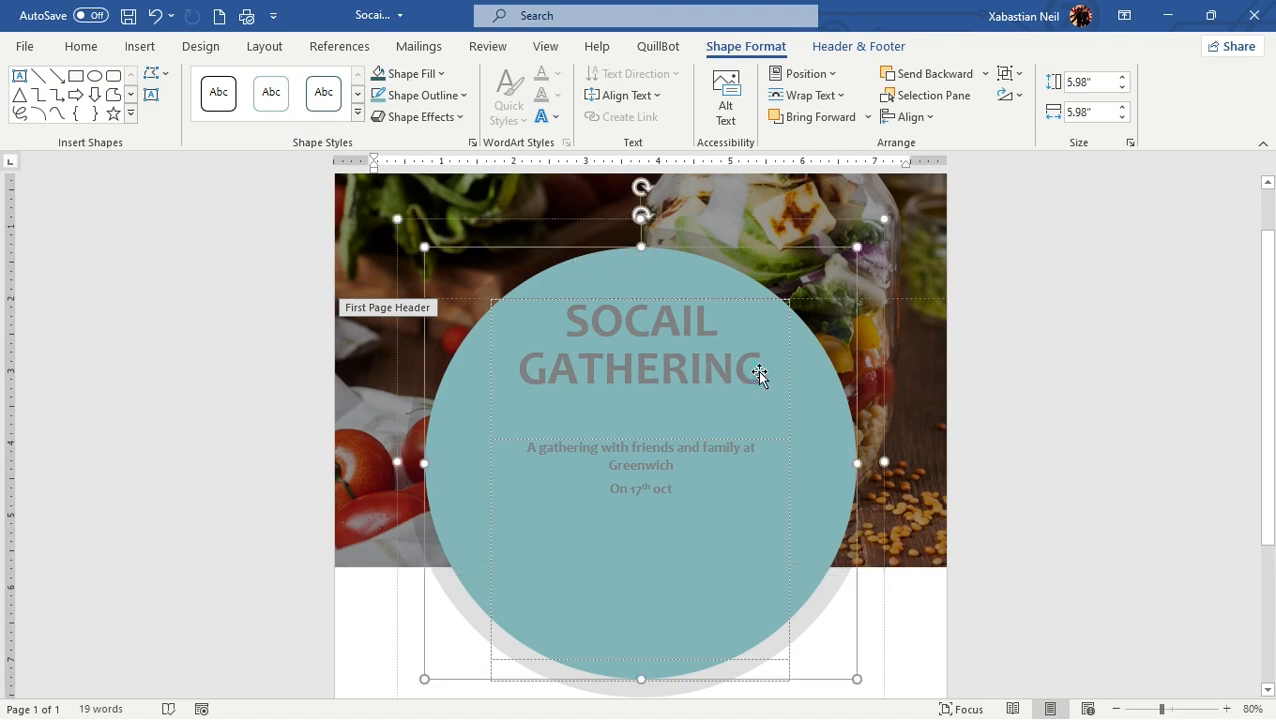
pyautogui.scroll(-1, 718, 455)
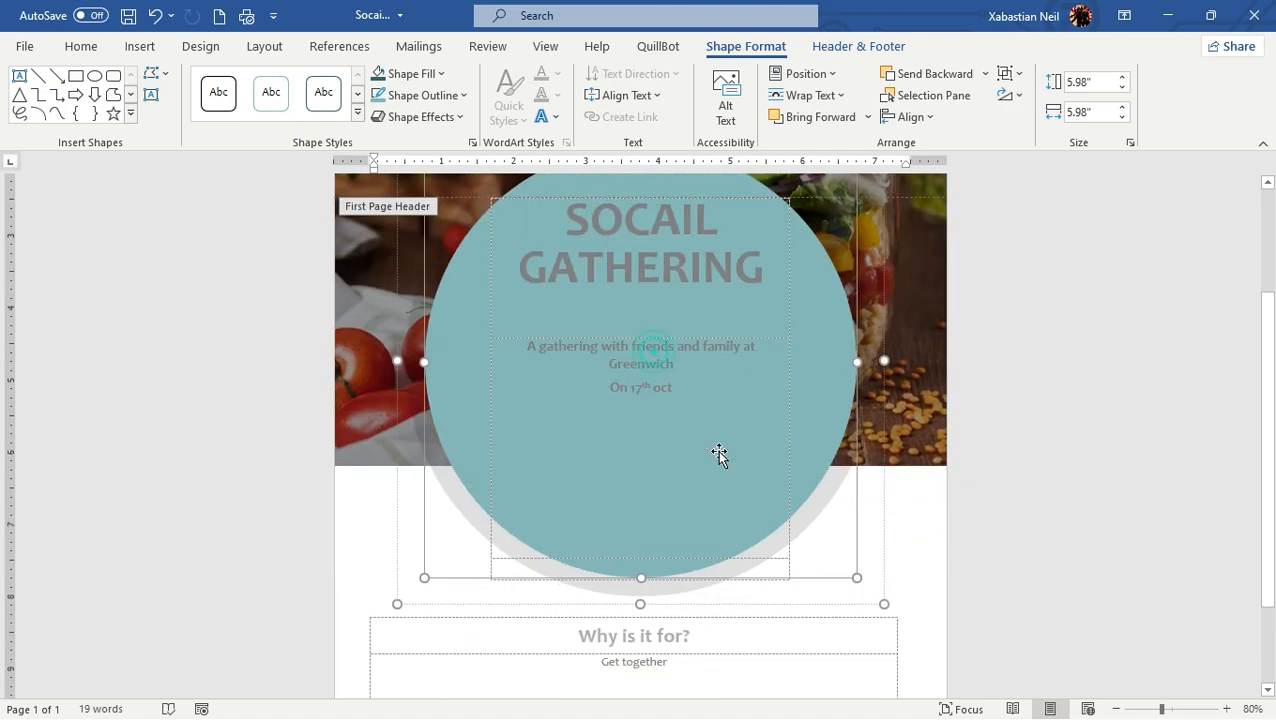
pyautogui.moveTo(855, 619)
pyautogui.mouseDown()
pyautogui.moveTo(841, 621)
pyautogui.moveTo(850, 634)
pyautogui.mouseUp()
pyautogui.scroll(-3, 966, 604)
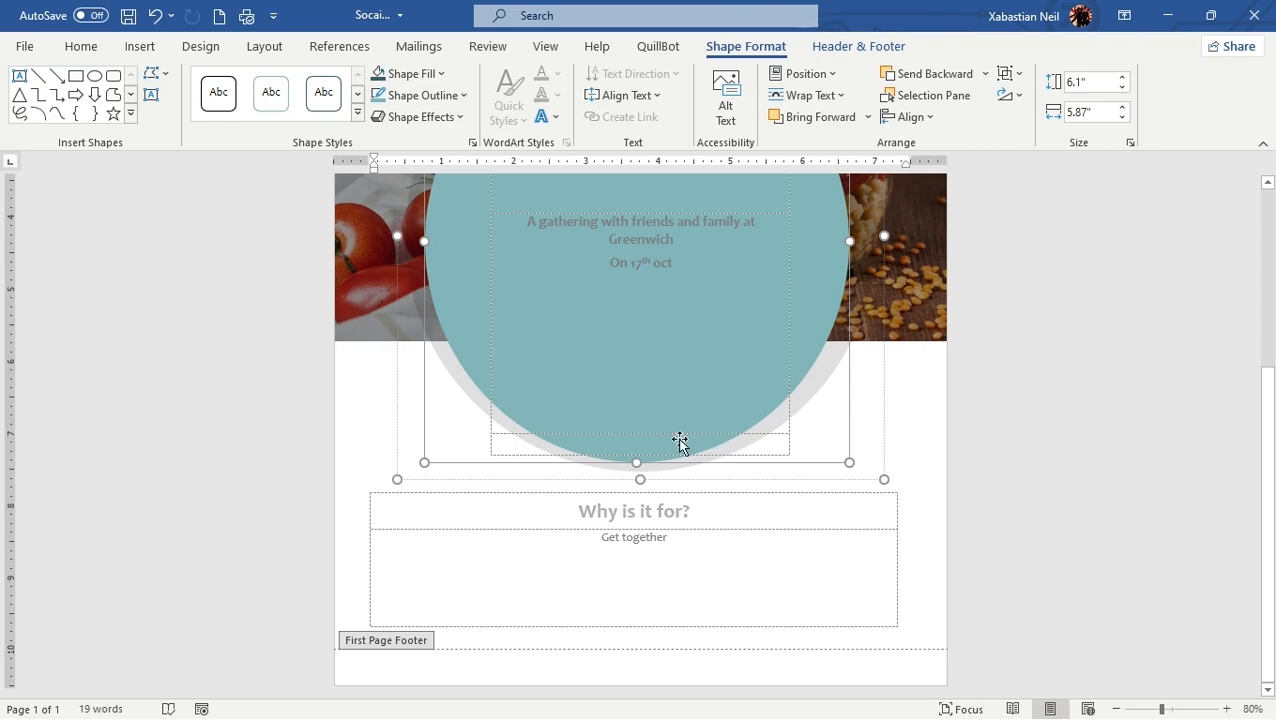
pyautogui.scroll(3, 640, 470)
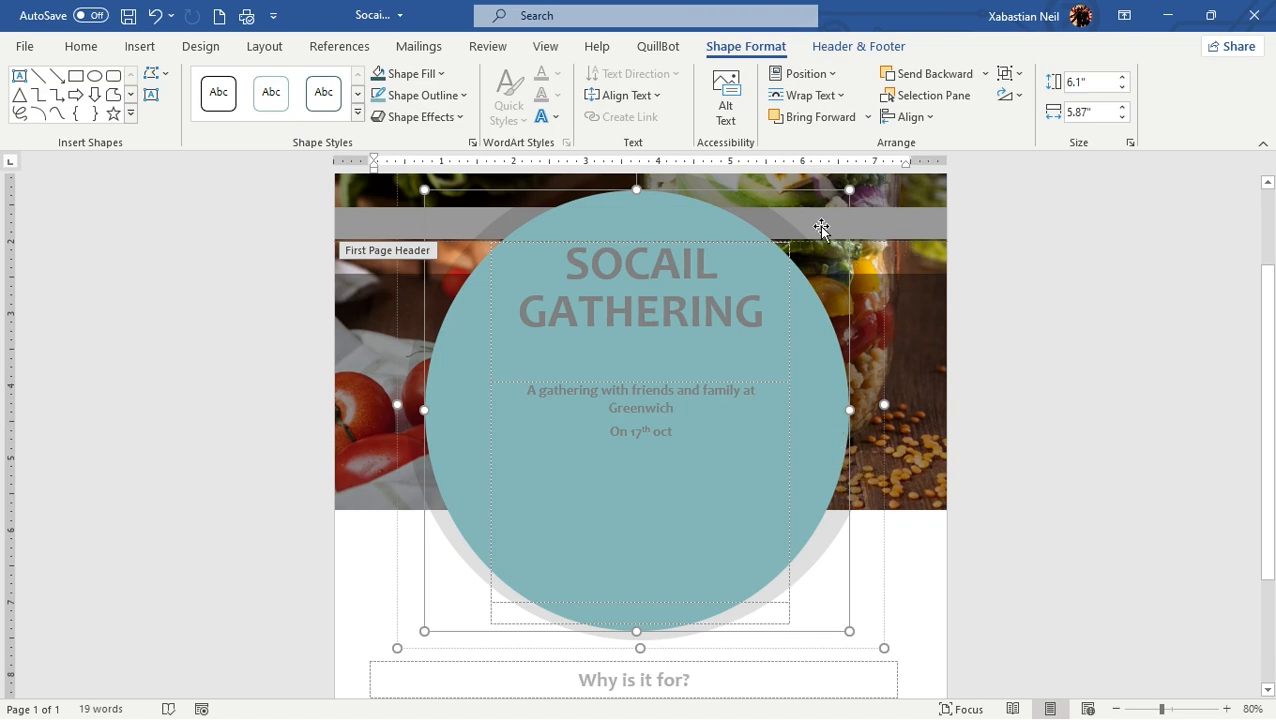
# Leave header editing and place the cursor in the "Why is it for?" row of the flyer's body
pyautogui.click(368, 305)
pyautogui.click(366, 279)
pyautogui.scroll(-3, 402, 319)
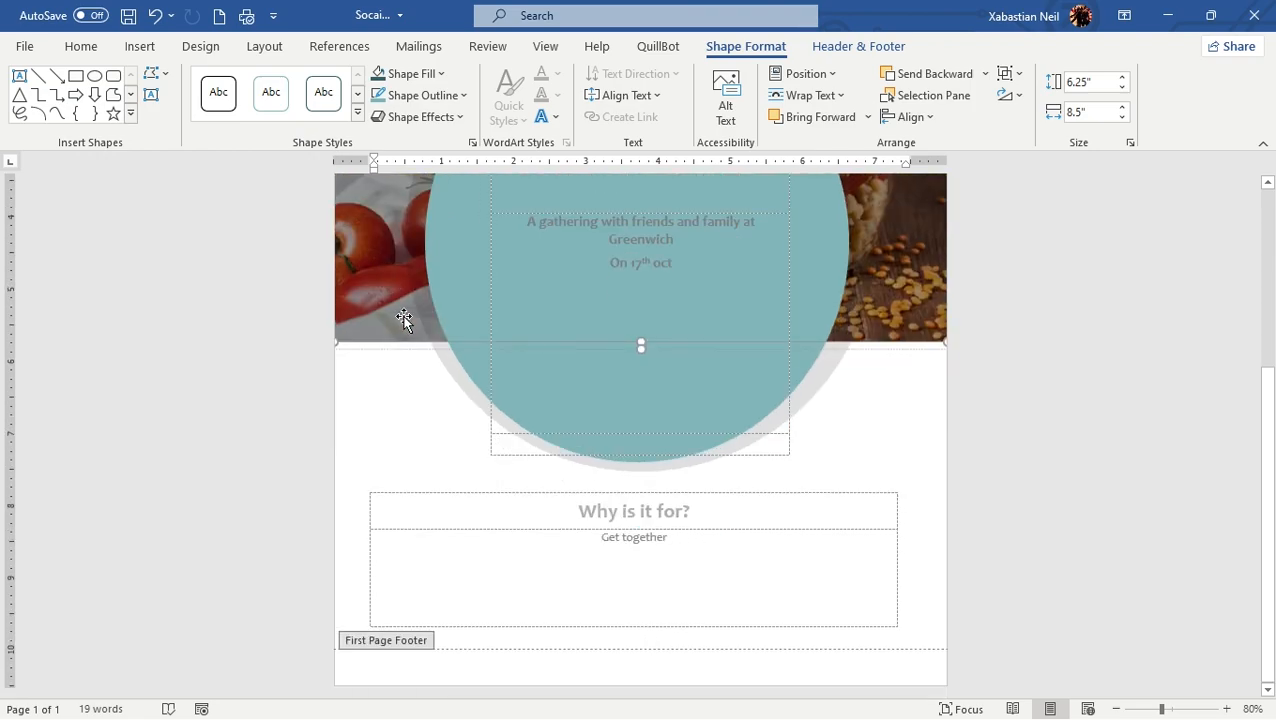
pyautogui.doubleClick(474, 513)
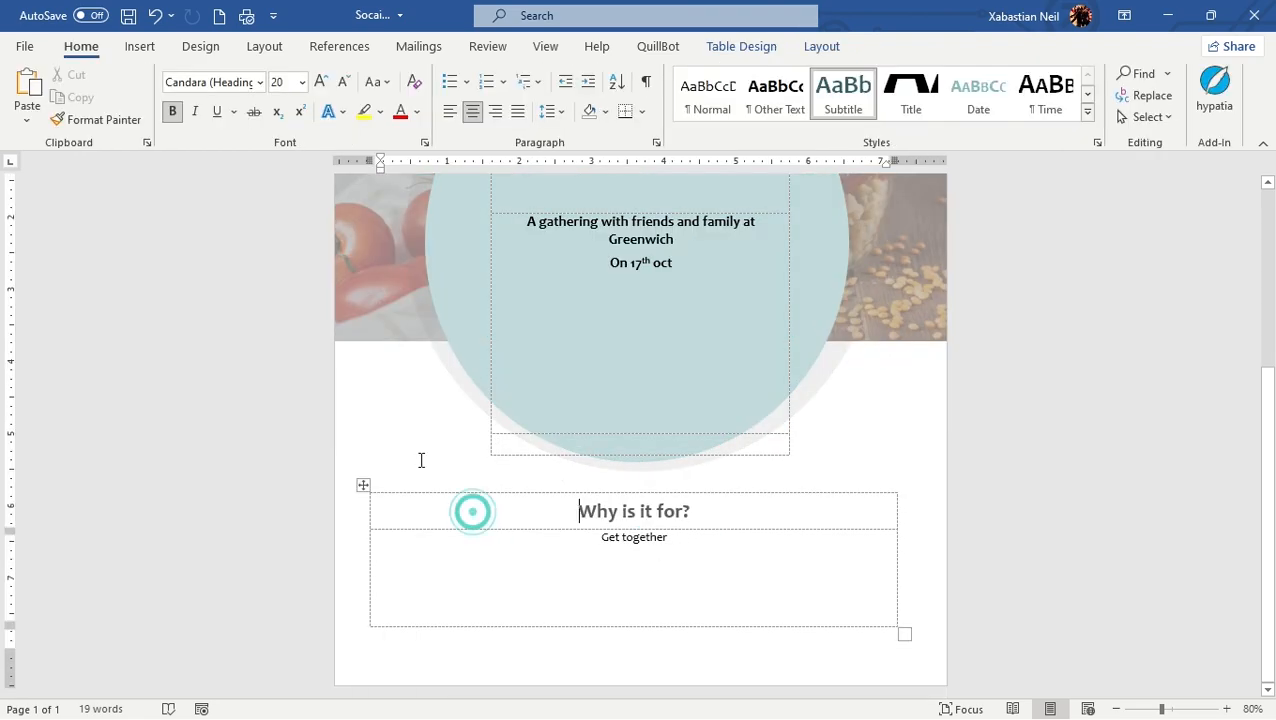
pyautogui.click(420, 429)
pyautogui.scroll(3, 305, 547)
pyautogui.scroll(-3, 427, 595)
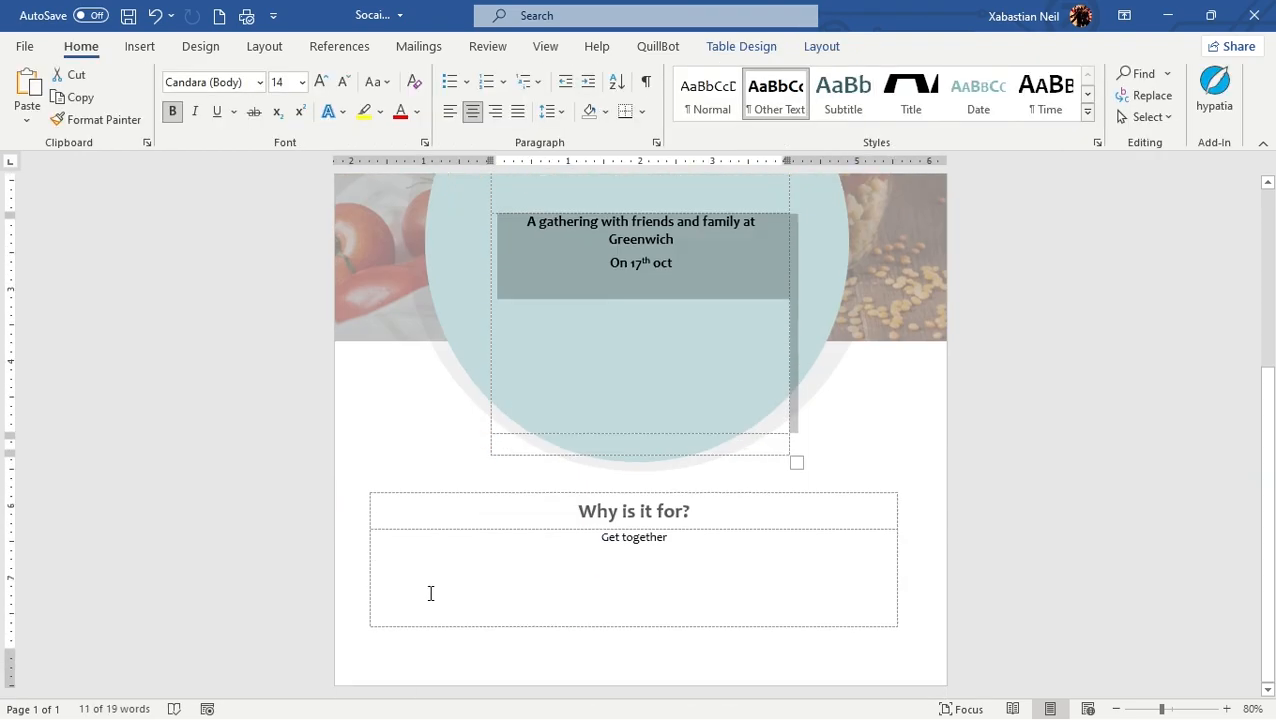
pyautogui.click(394, 500)
pyautogui.click(394, 498)
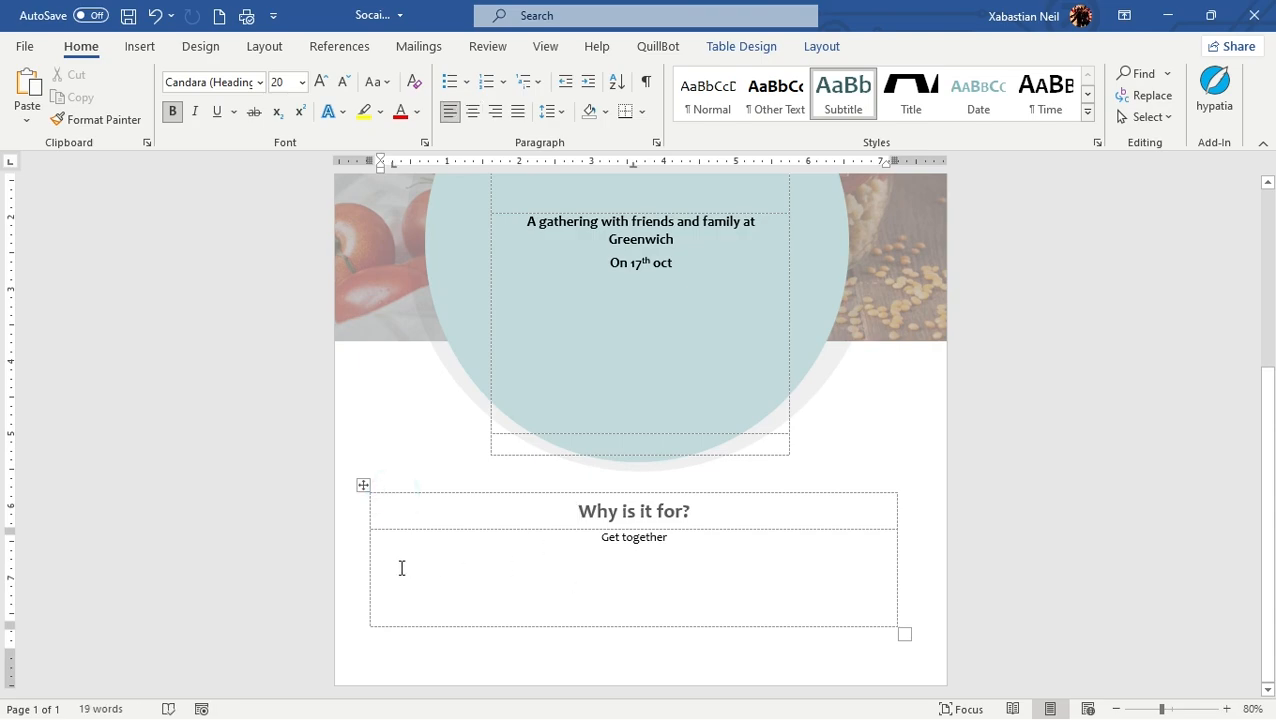
# Create a new document from the Vivid shapes event brochure template
pyautogui.click(36, 47)
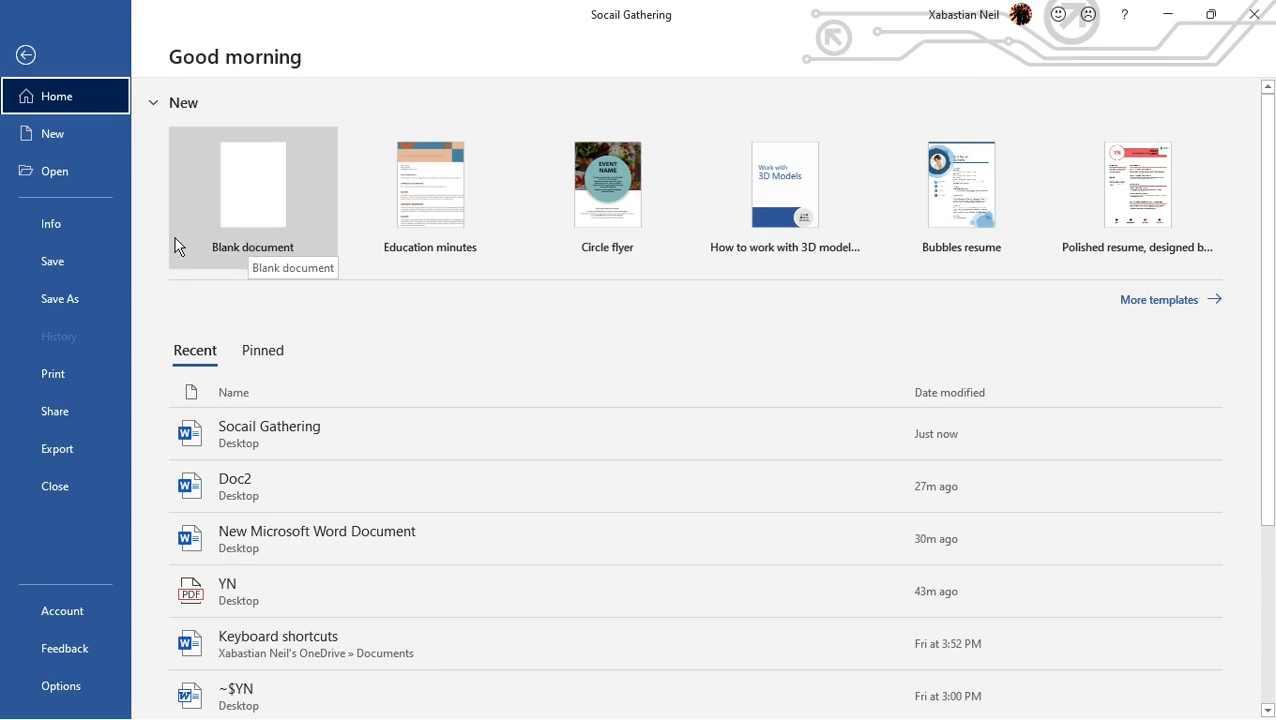
pyautogui.click(1156, 303)
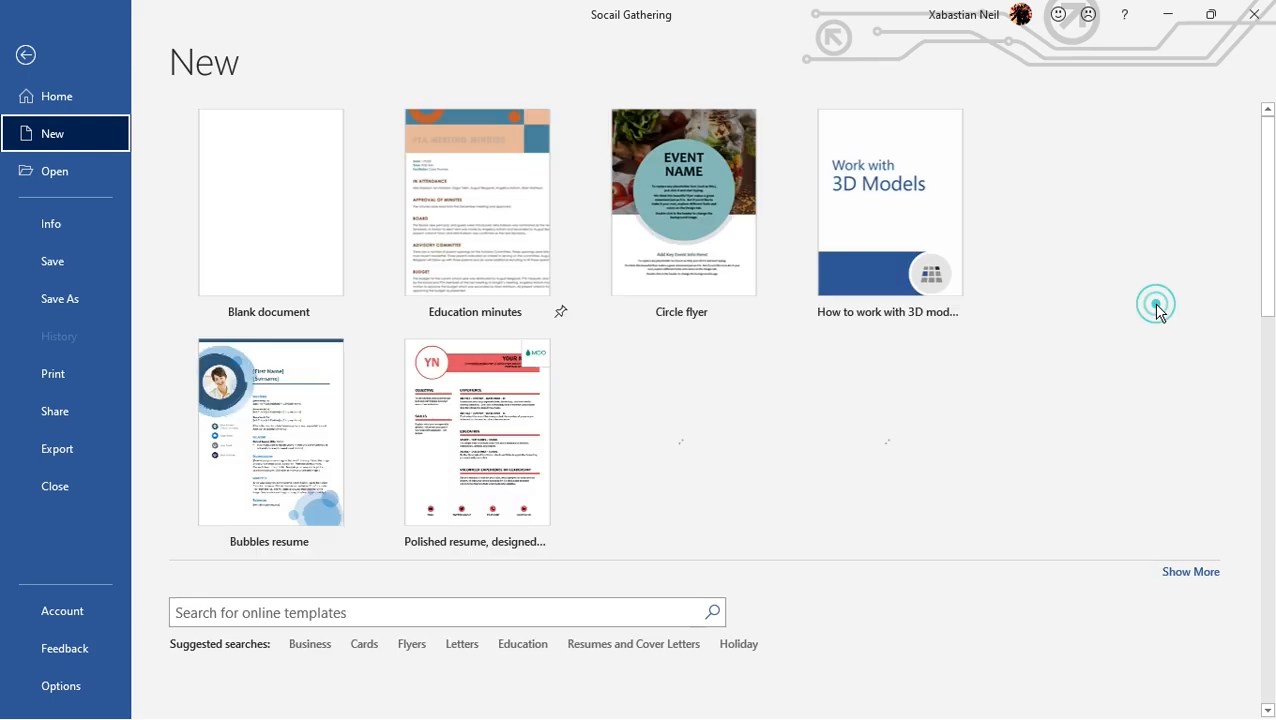
pyautogui.scroll(-10, 560, 340)
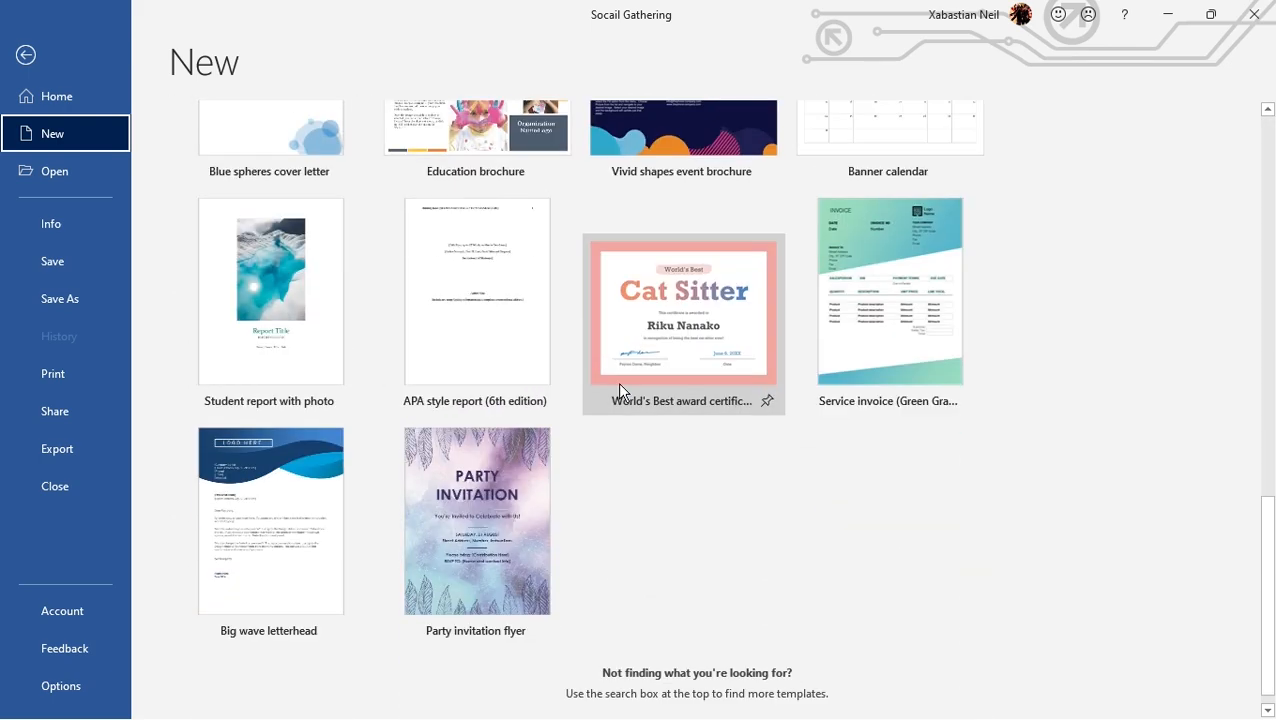
pyautogui.scroll(3, 689, 367)
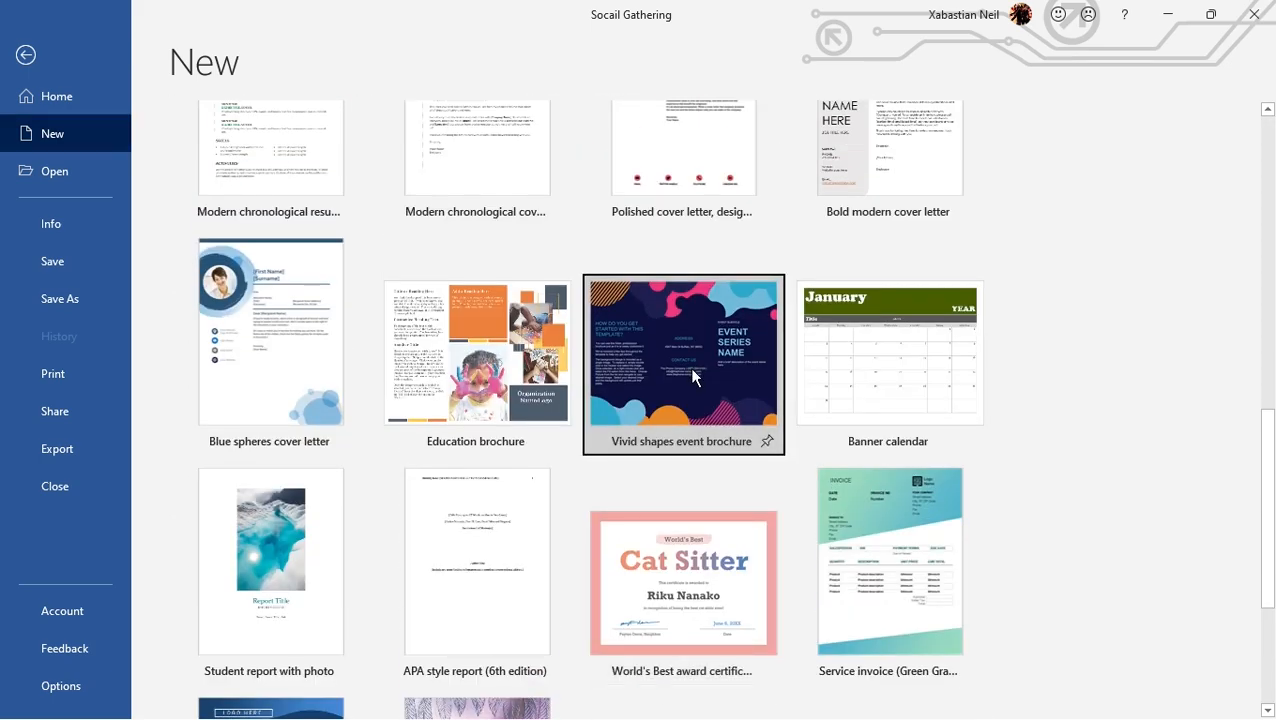
pyautogui.doubleClick(689, 367)
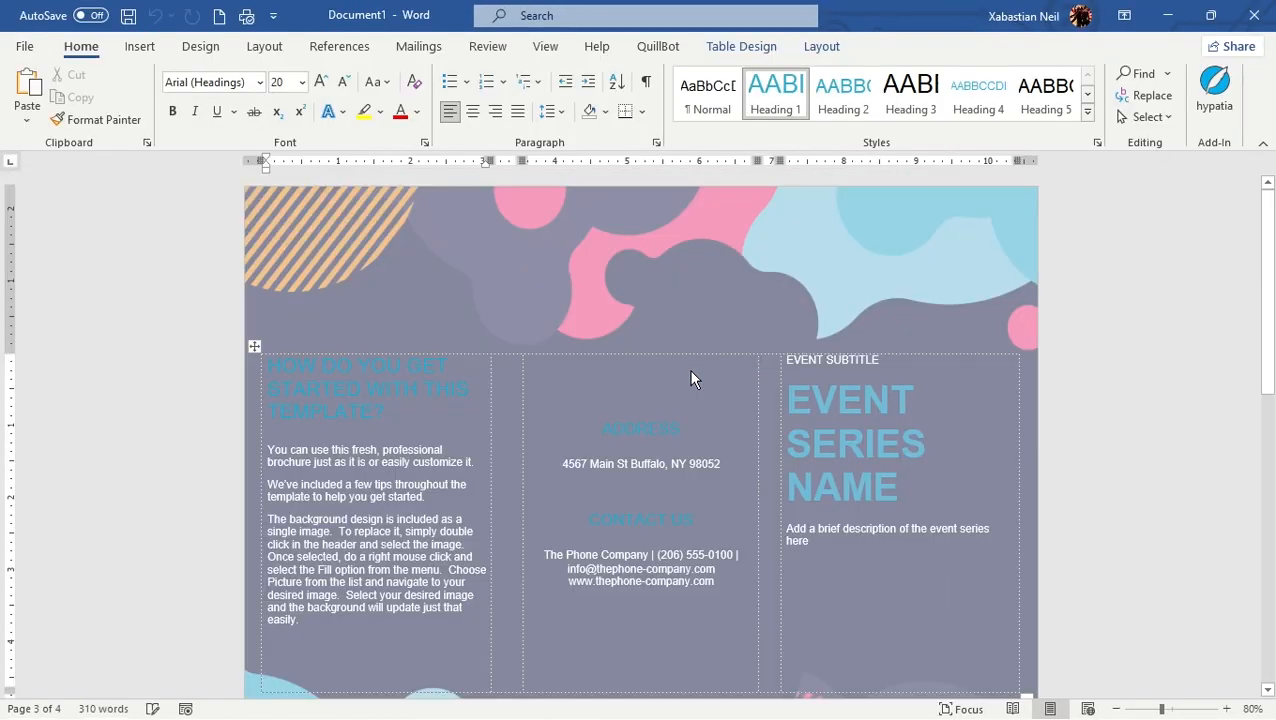
# Examine the placeholder text in the event and contact columns of the brochure's first page, down to the second page
pyautogui.click(912, 517)
pyautogui.moveTo(947, 540); pyautogui.dragTo(696, 443)
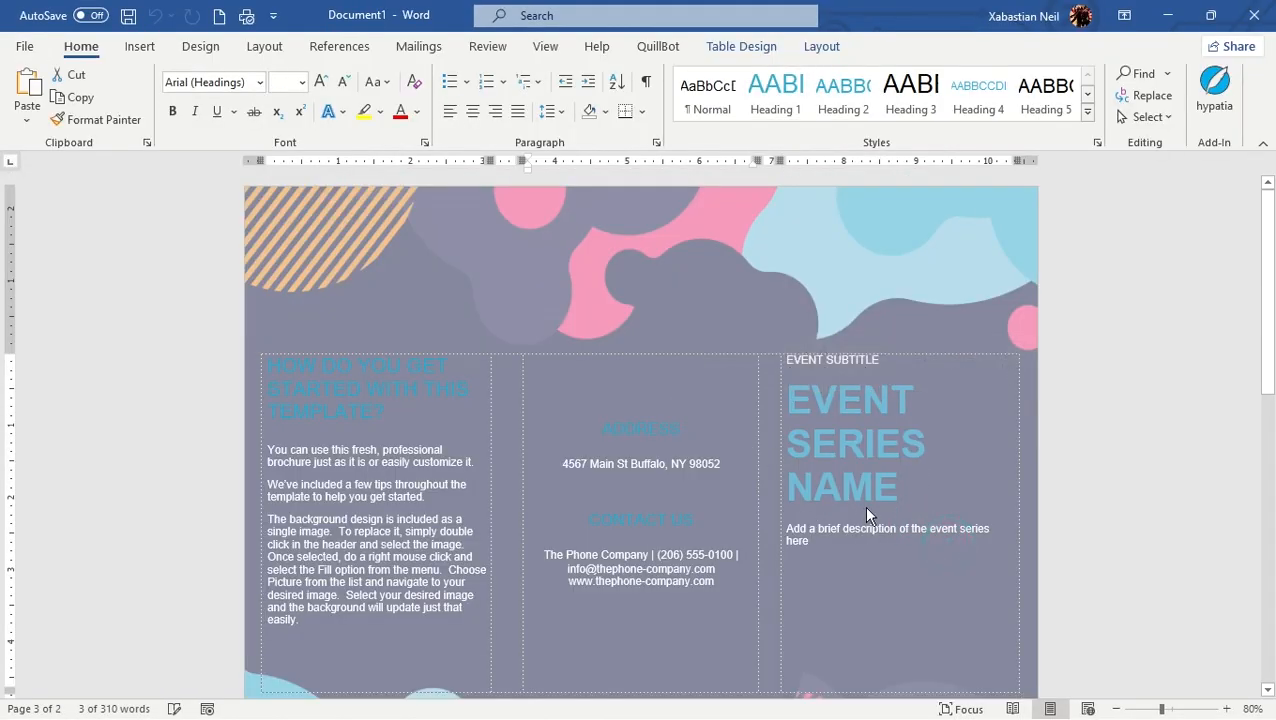
pyautogui.click(893, 572)
pyautogui.click(626, 532)
pyautogui.click(682, 556)
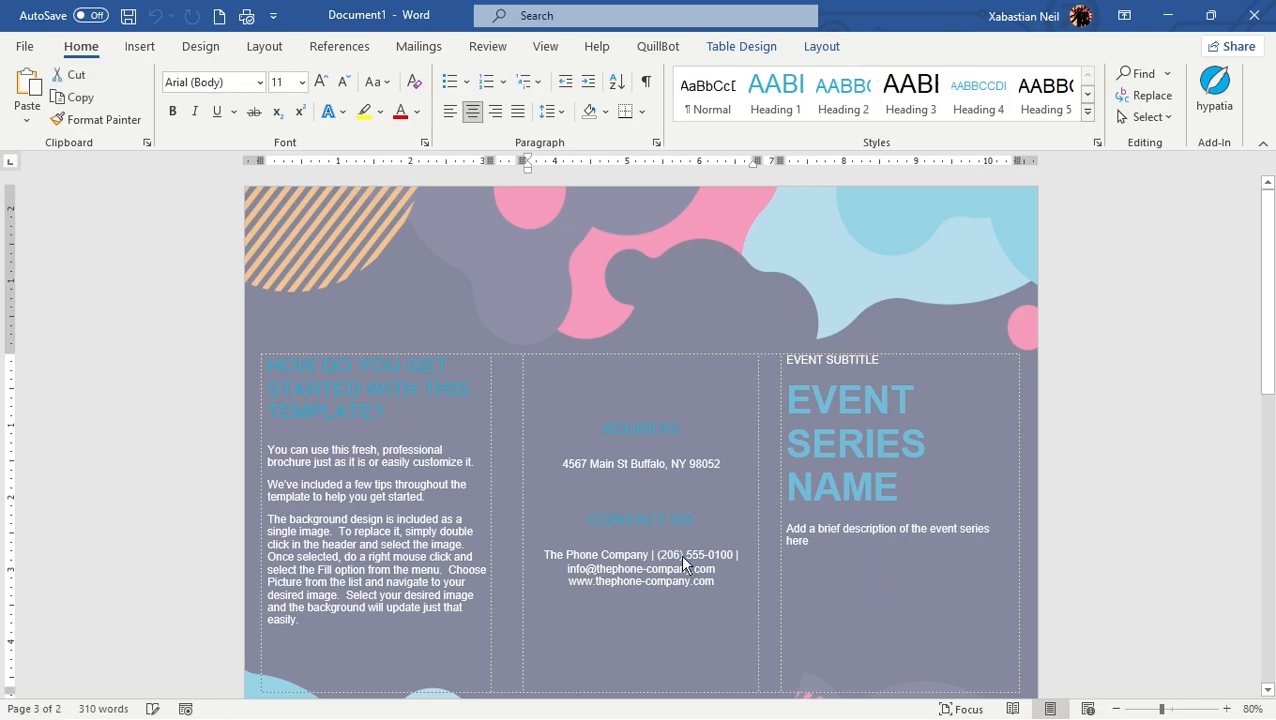
pyautogui.click(622, 541)
pyautogui.scroll(-3, 622, 541)
pyautogui.scroll(3, 620, 538)
pyautogui.scroll(-6, 606, 500)
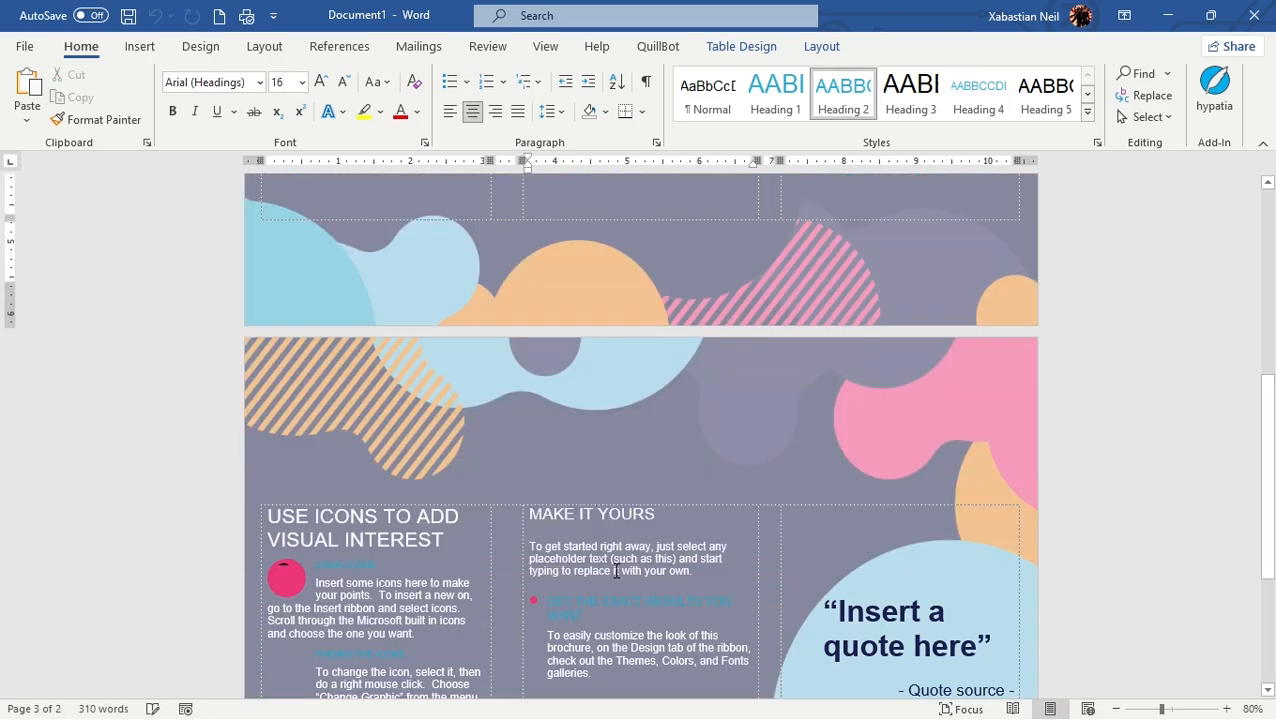
# Replace the paragraph beside the magnifying glass icon on the second page with "For attention"
pyautogui.scroll(-5, 615, 580)
pyautogui.tripleClick(372, 370)
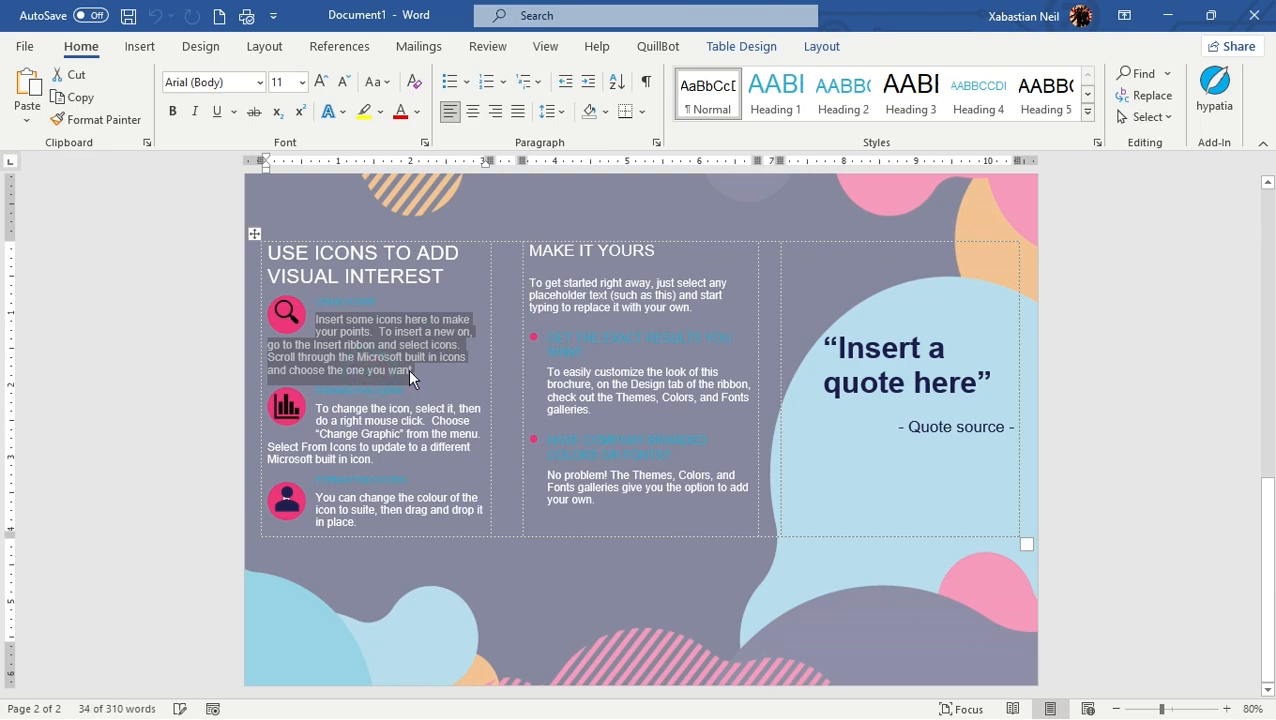
pyautogui.press('Delete')
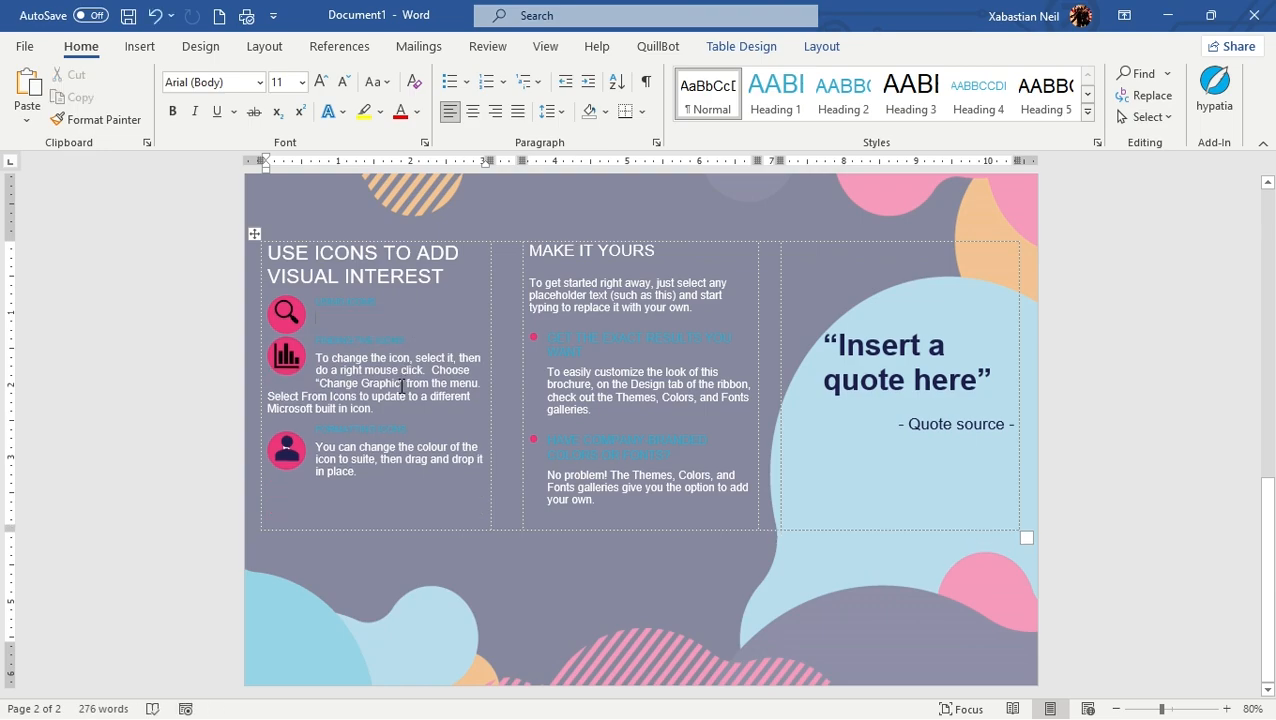
pyautogui.write('For')
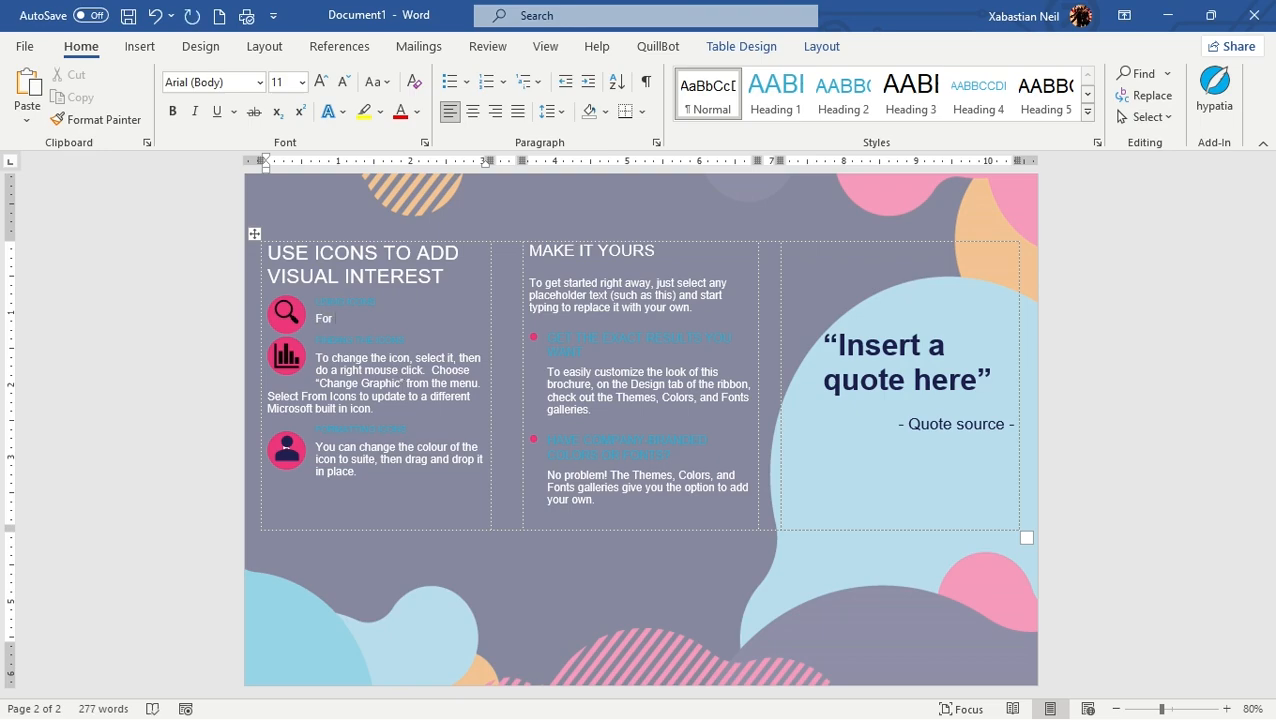
pyautogui.write(' all')
pyautogui.write('ention')
# Replace the paragraph beside the bar chart icon with "Graph"
pyautogui.tripleClick(361, 404)
pyautogui.press('Delete')
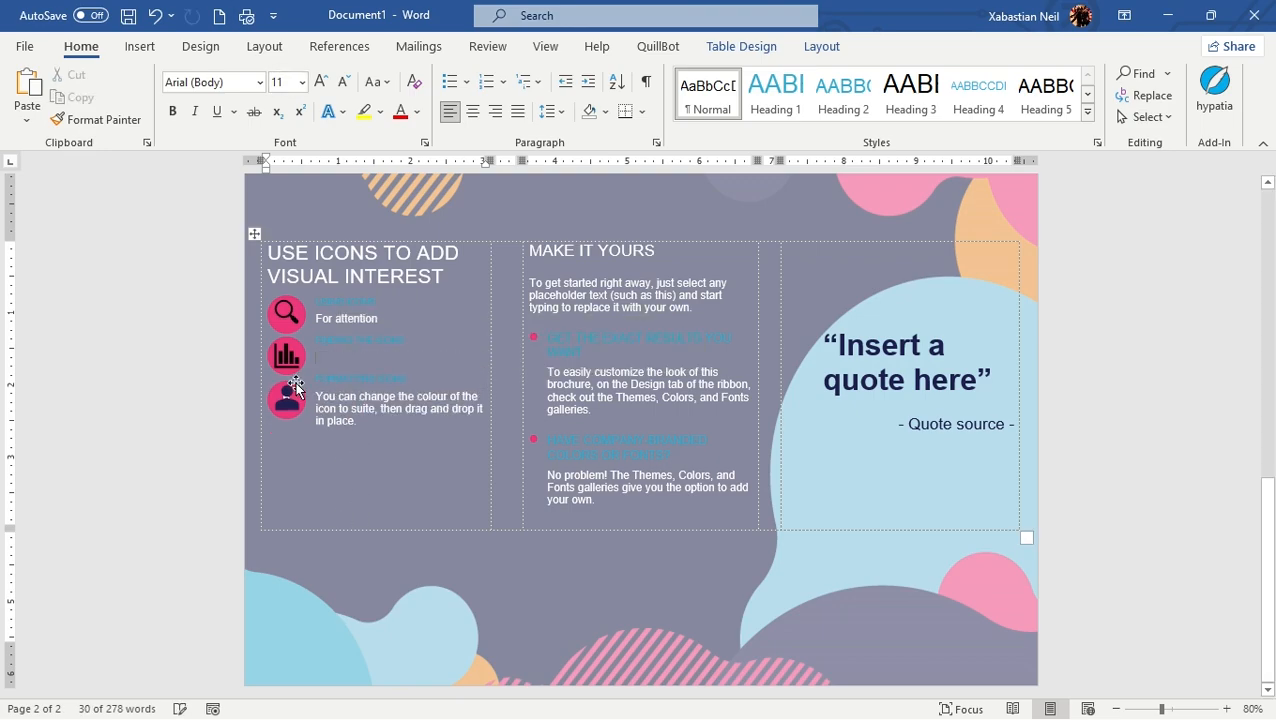
pyautogui.write('Gra')
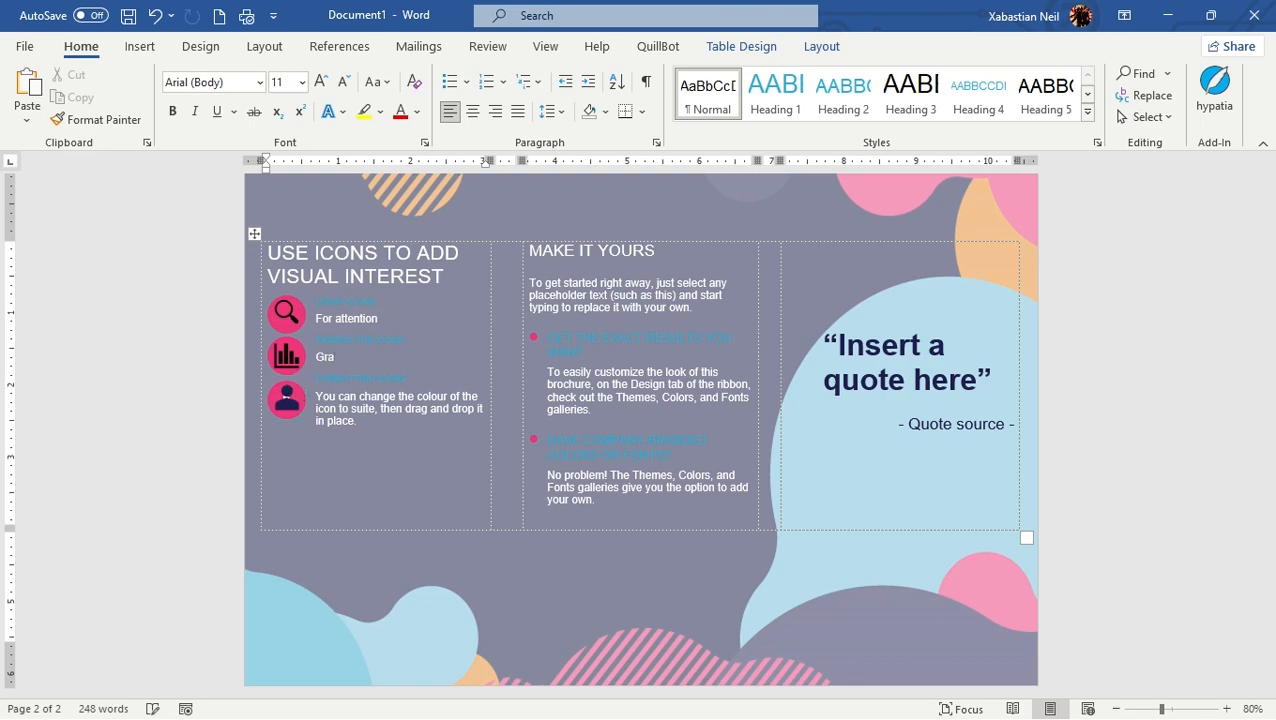
pyautogui.write('ph')
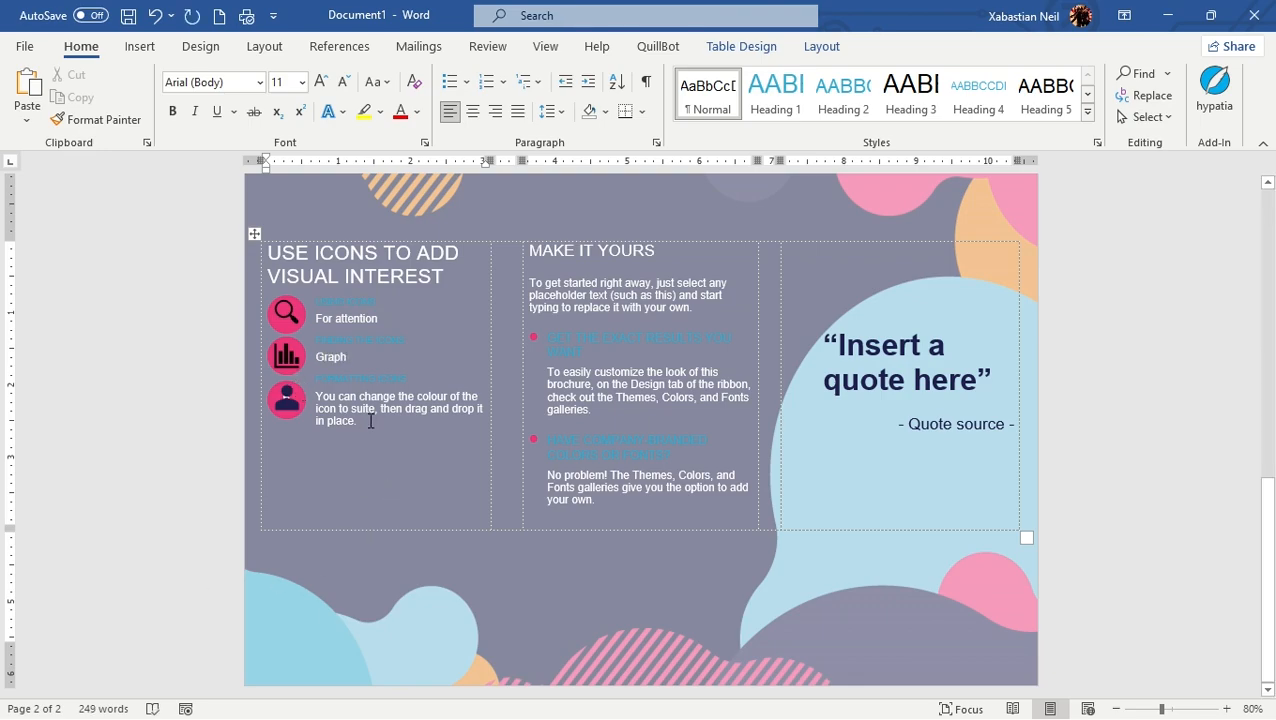
# Replace the paragraph beside the person icon with "BIO"
pyautogui.tripleClick(368, 421)
pyautogui.write('BIO')
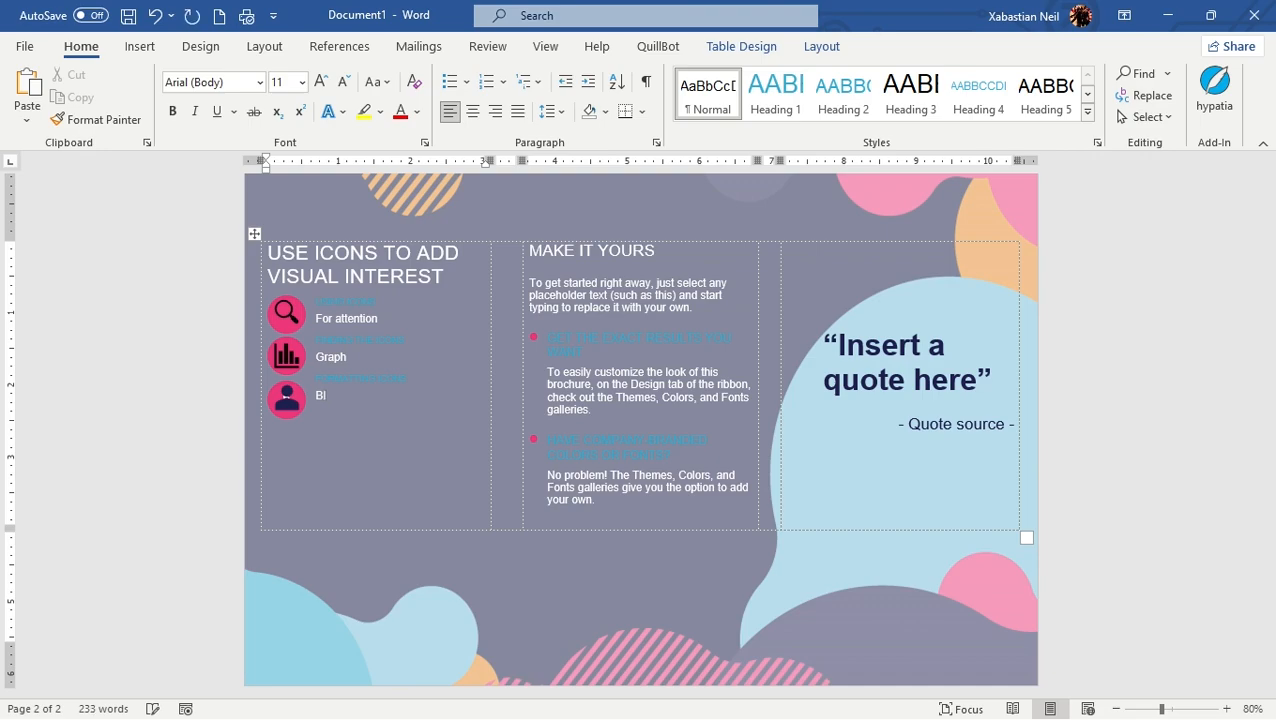
pyautogui.click(732, 560)
# Review both pages of the brochure from the cover panels to the icon list
pyautogui.scroll(5, 1040, 390)
pyautogui.moveTo(1270, 453); pyautogui.dragTo(1271, 194)
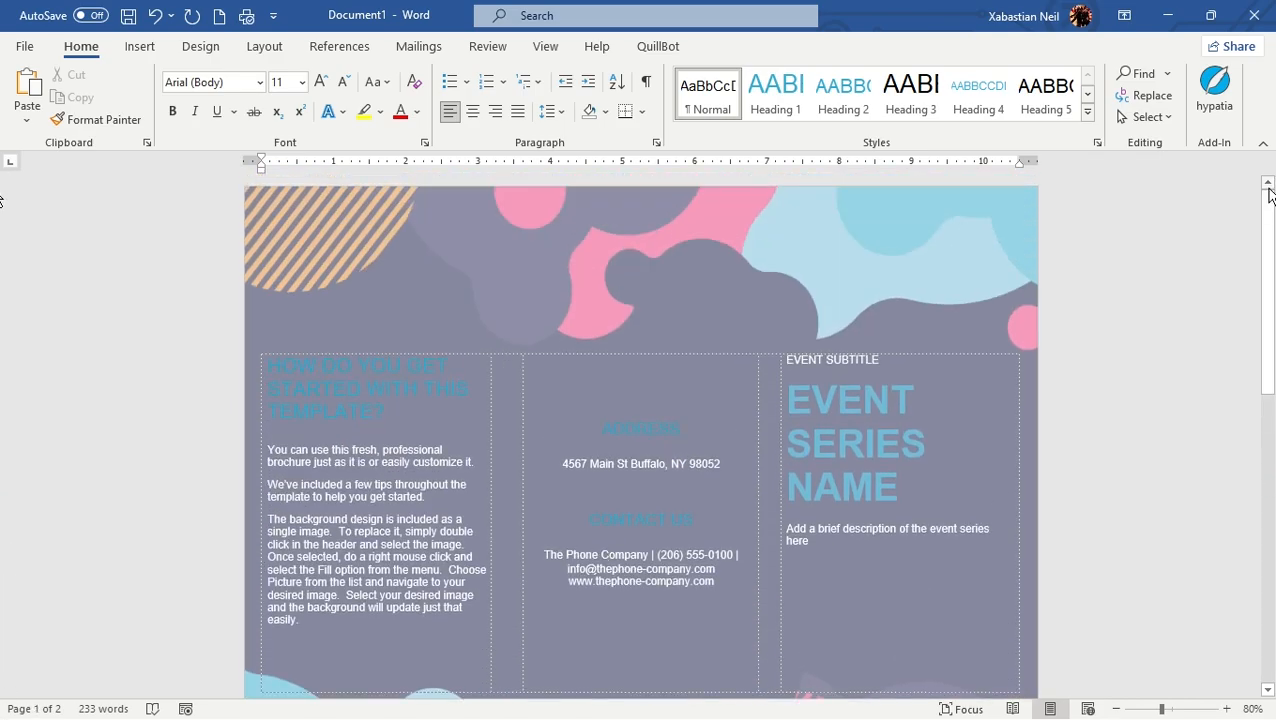
pyautogui.moveTo(1269, 222); pyautogui.dragTo(1272, 181)
pyautogui.moveTo(1270, 181); pyautogui.dragTo(1270, 530)
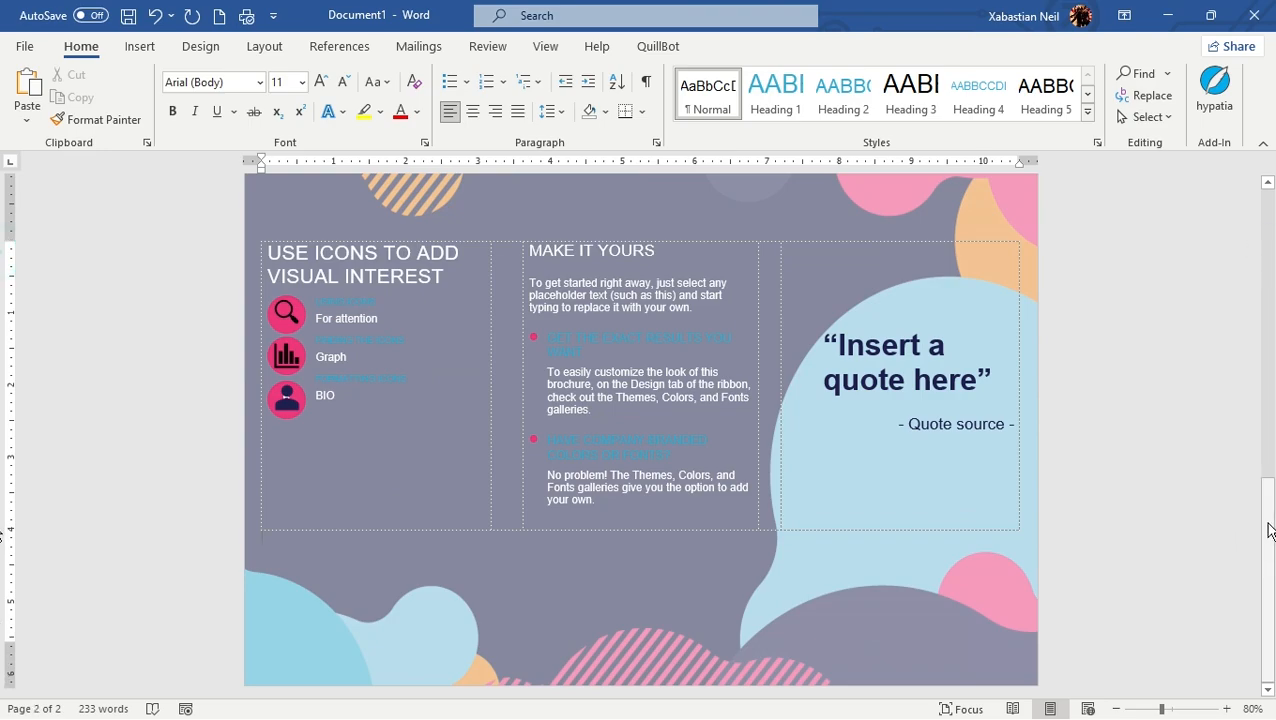
pyautogui.scroll(15, 325, 330)
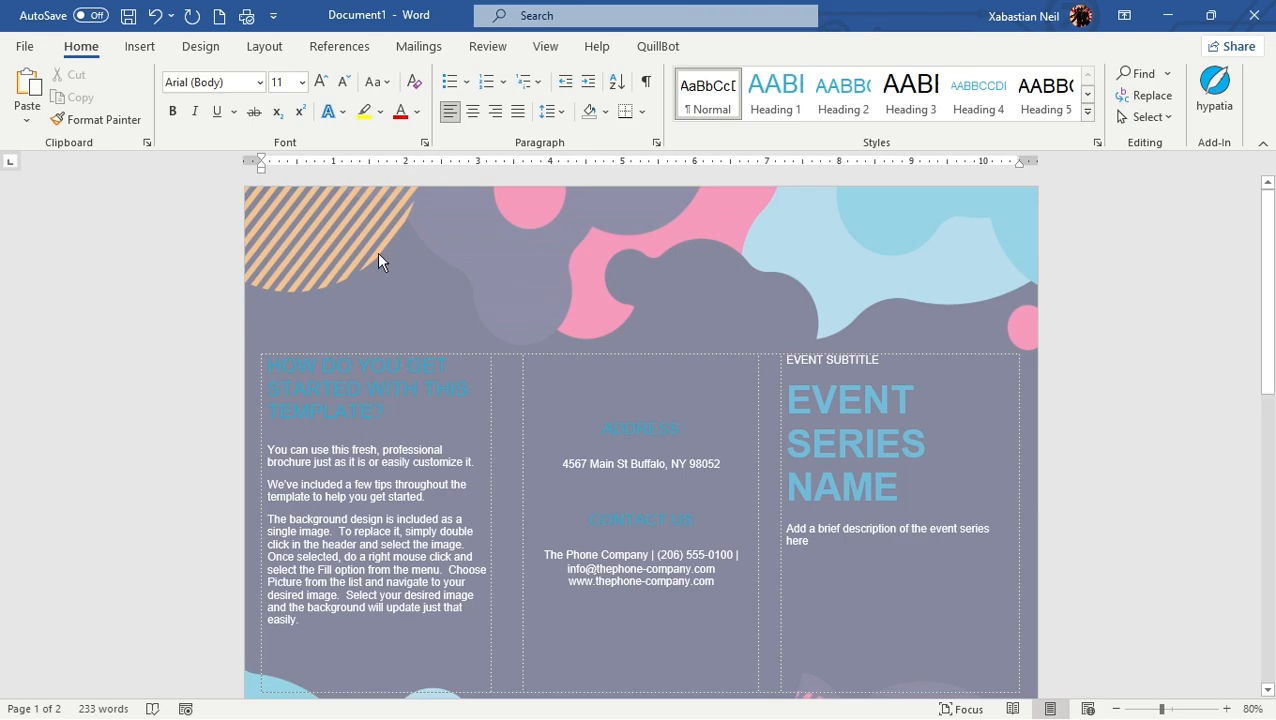
# Browse the templates offered for new documents, and return to the brochure to look it over
pyautogui.click(24, 46)
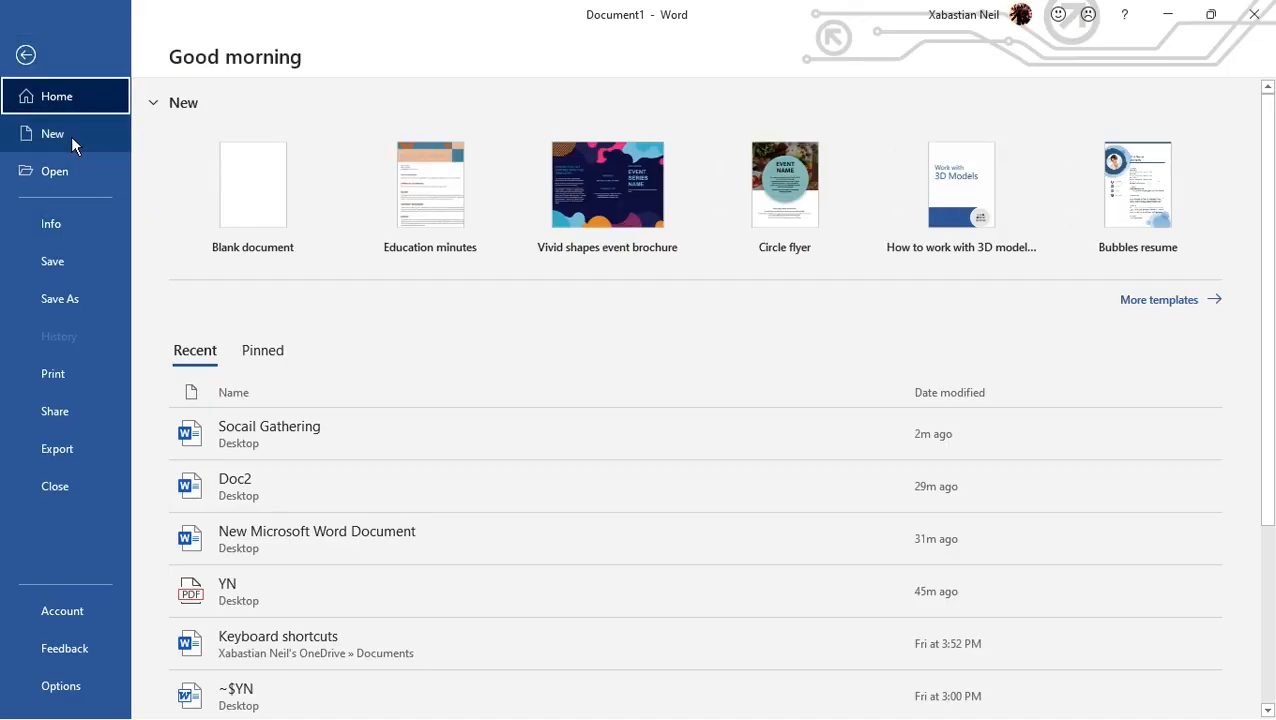
pyautogui.click(71, 136)
pyautogui.scroll(-4, 349, 410)
pyautogui.scroll(-8, 900, 640)
pyautogui.scroll(7, 917, 663)
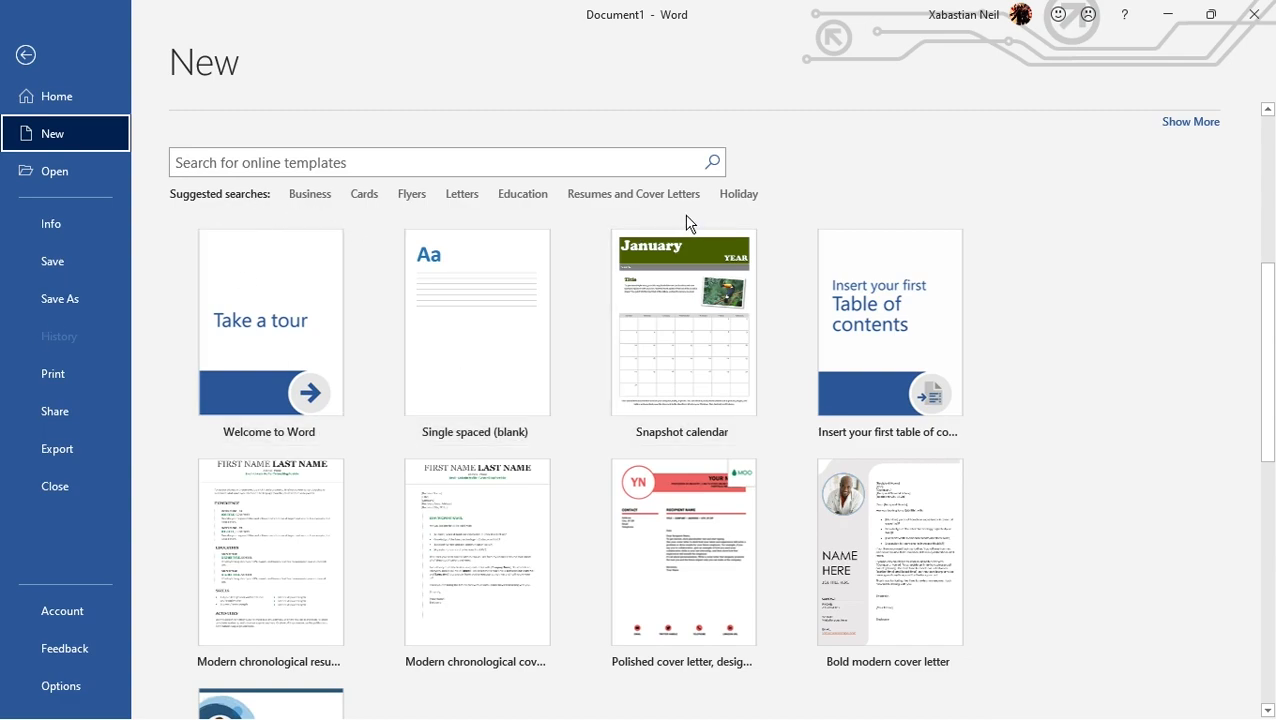
pyautogui.click(80, 70)
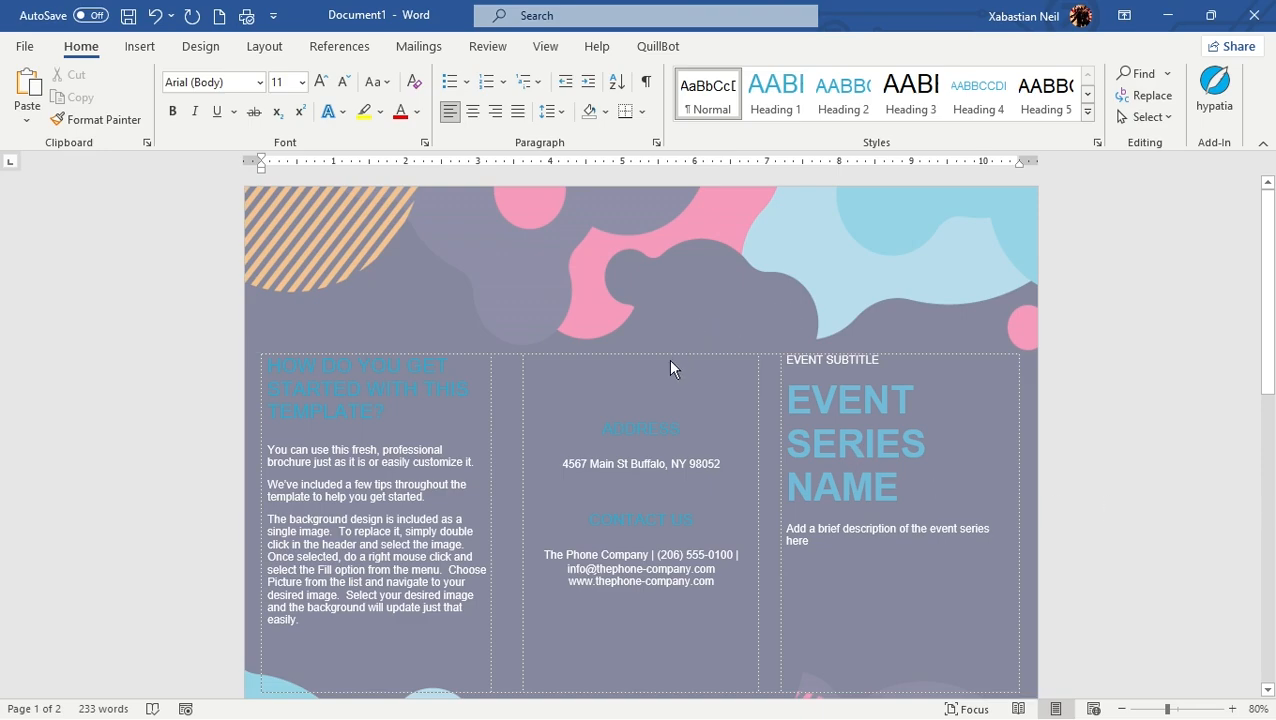
pyautogui.scroll(-5, 817, 332)
pyautogui.scroll(5, 817, 331)
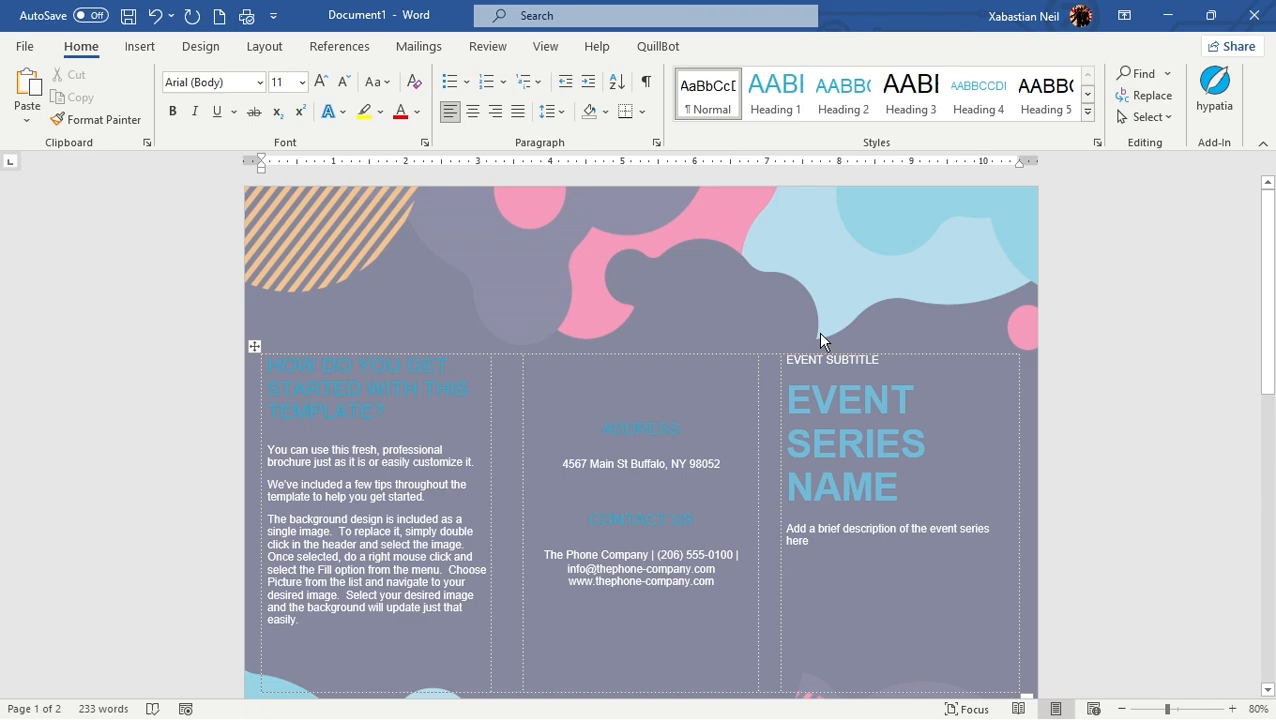